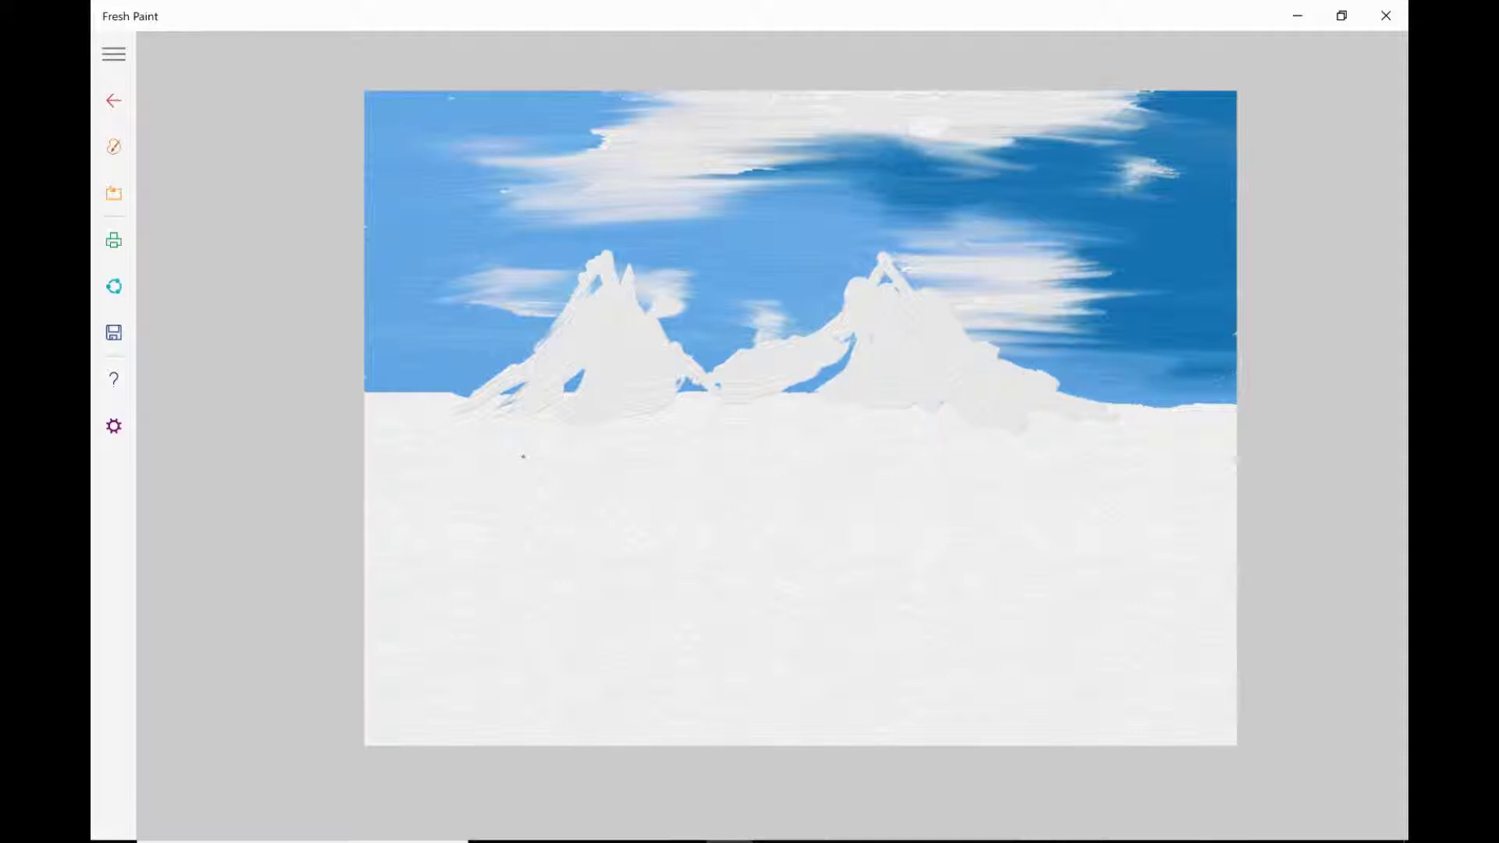
Paint dark grey shadows along the ridges of the mountains and smear them down the left mountain's slopes.
left_click(906, 807)
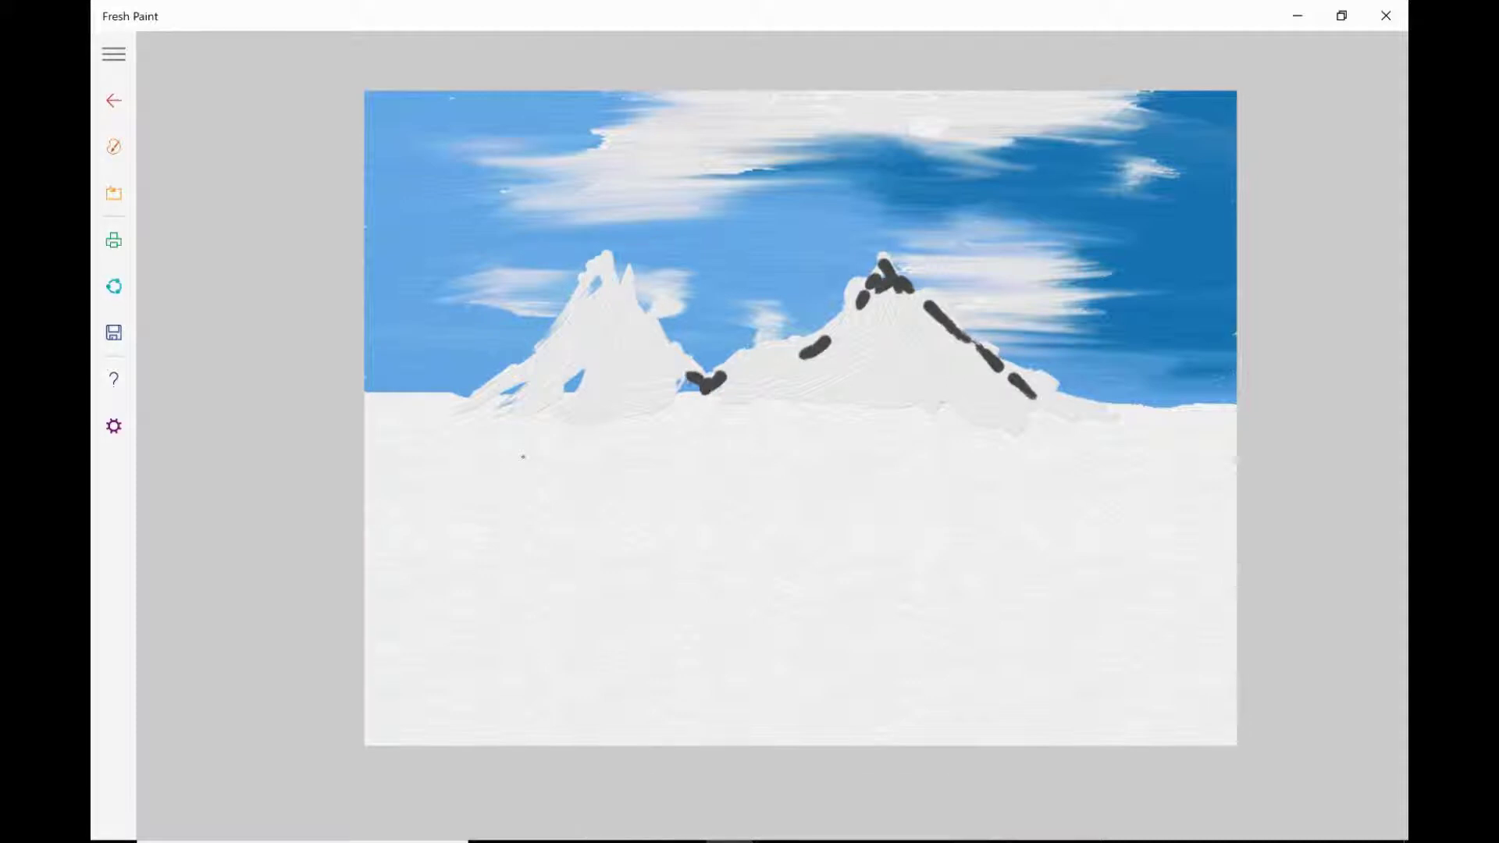
left_click_drag(601, 270, 519, 386)
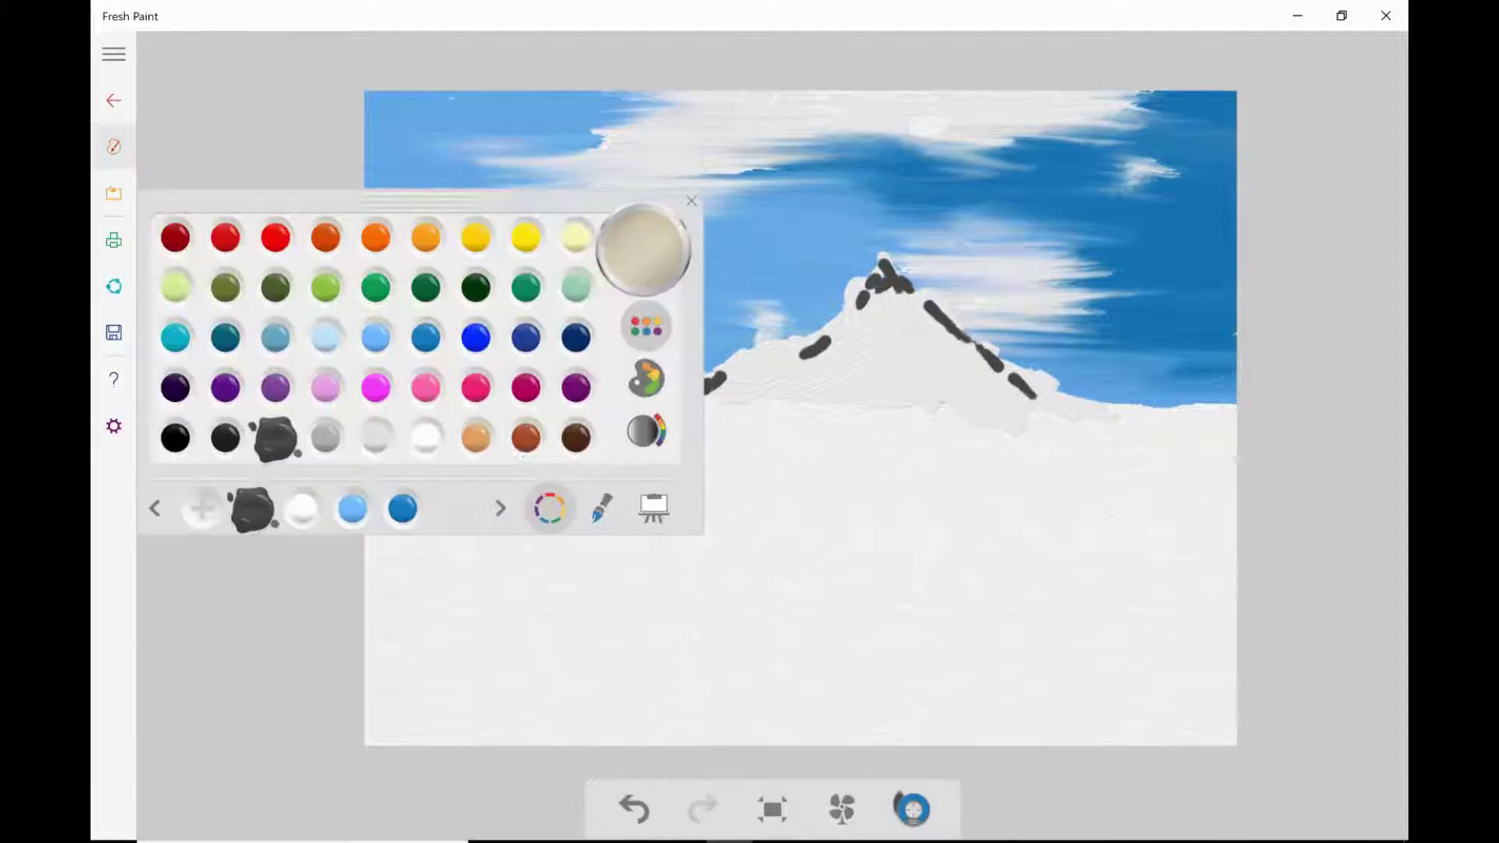
left_click_drag(620, 300, 722, 402)
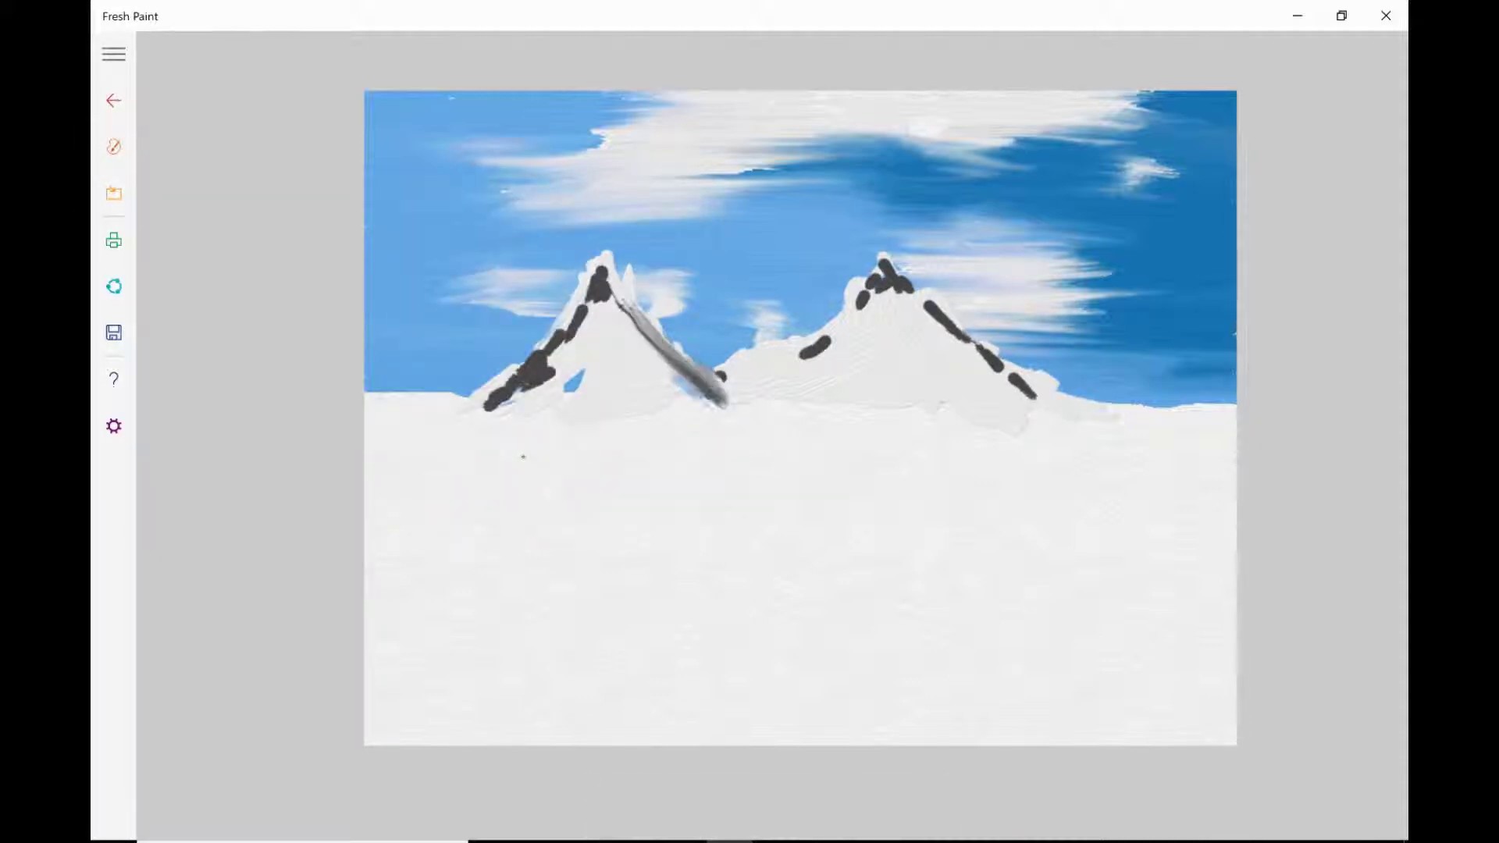
left_click_drag(600, 269, 481, 407)
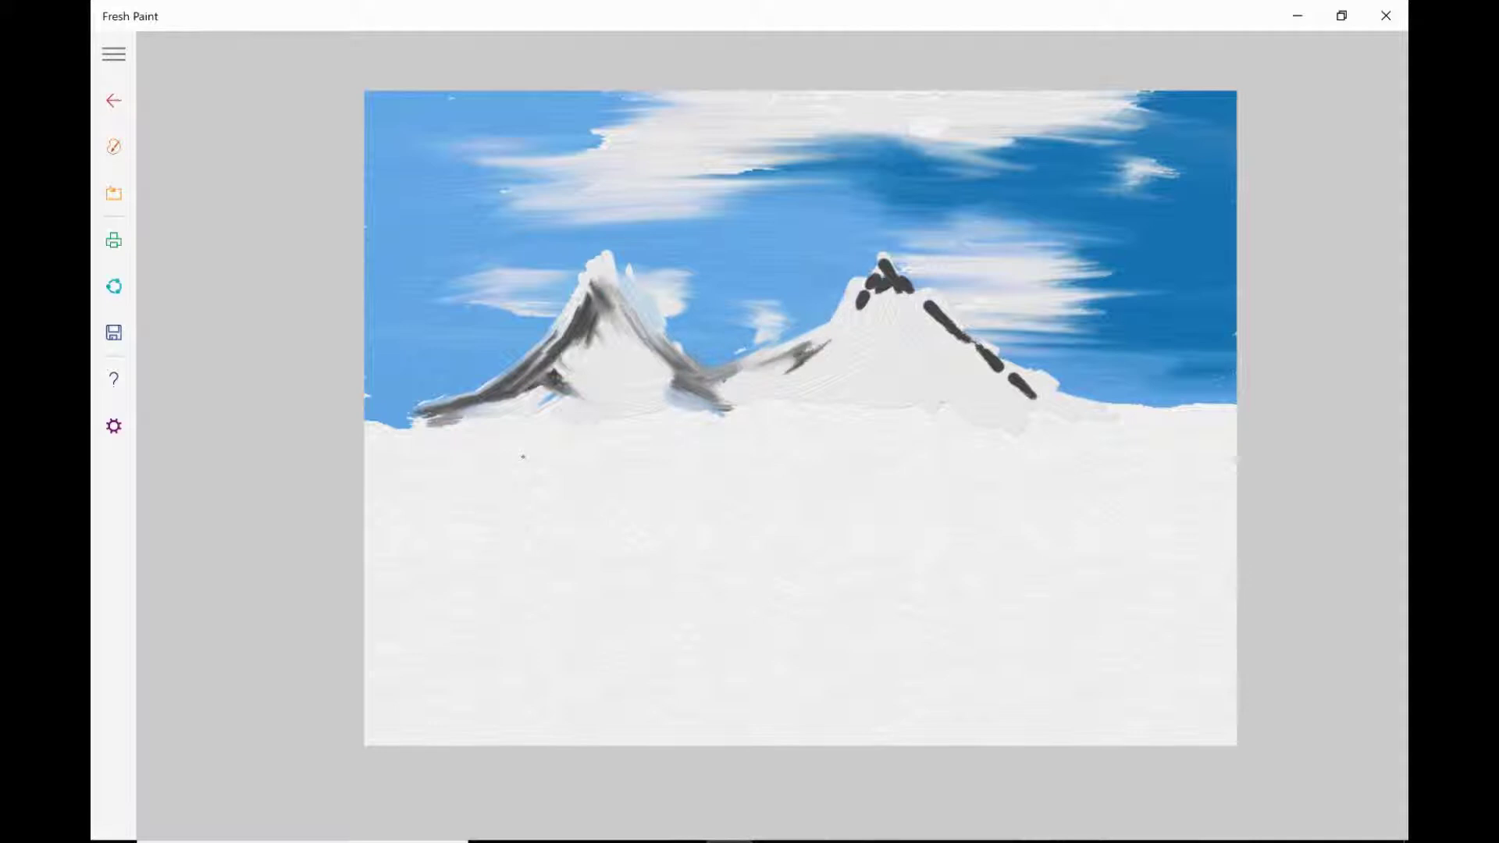
Blend the dark grey shading down the right mountain's slopes and along the base between both peaks.
mouse_move(884, 261)
left_mouse_down()
mouse_move(1046, 409)
mouse_move(897, 281)
mouse_move(1093, 426)
mouse_move(1120, 418)
left_mouse_up()
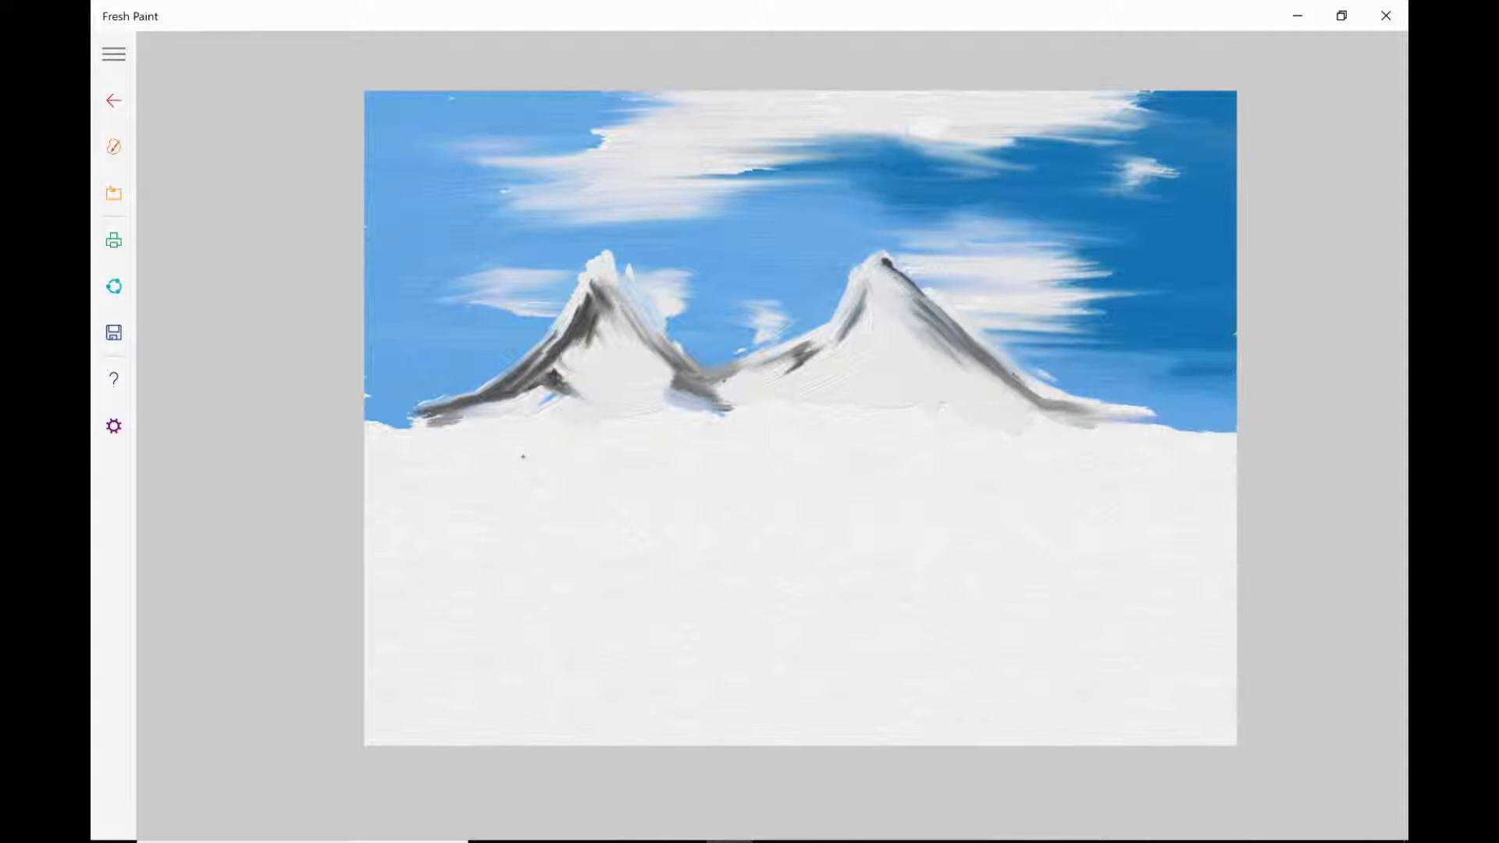
left_click_drag(671, 382, 749, 414)
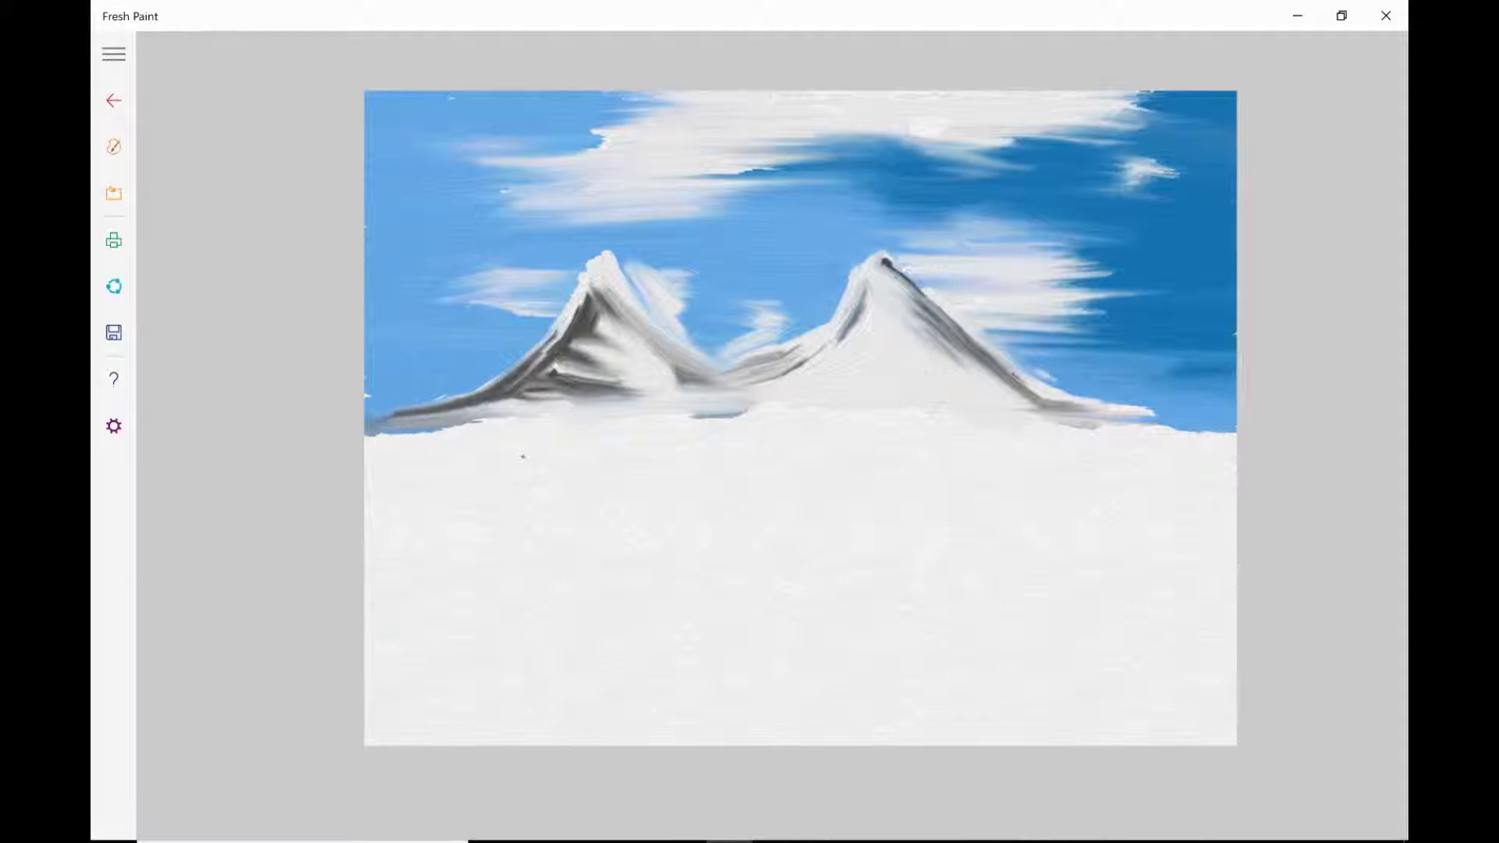
left_click_drag(597, 269, 714, 390)
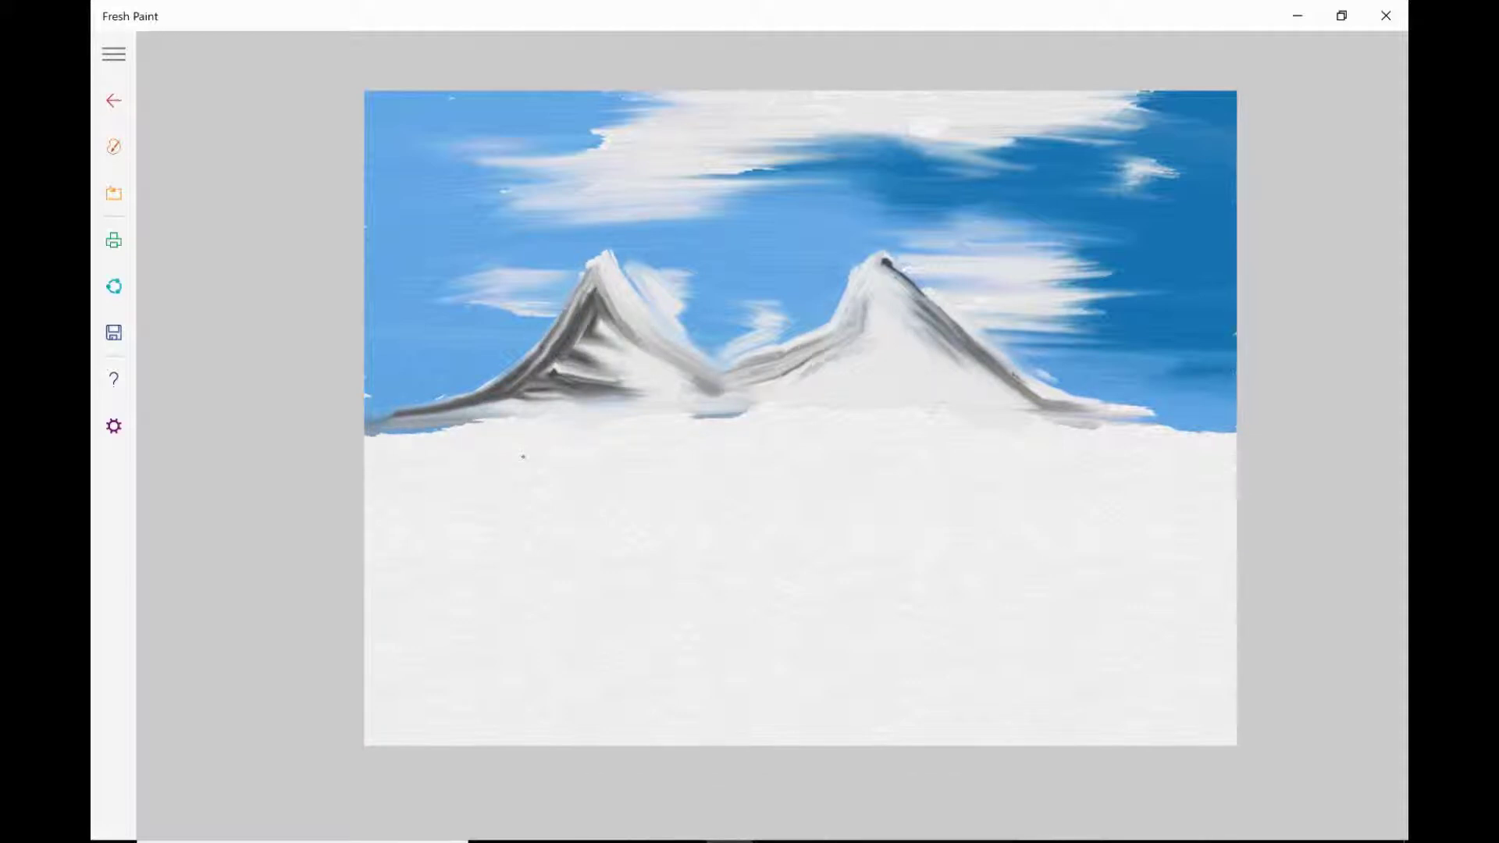
left_click_drag(874, 301, 1046, 410)
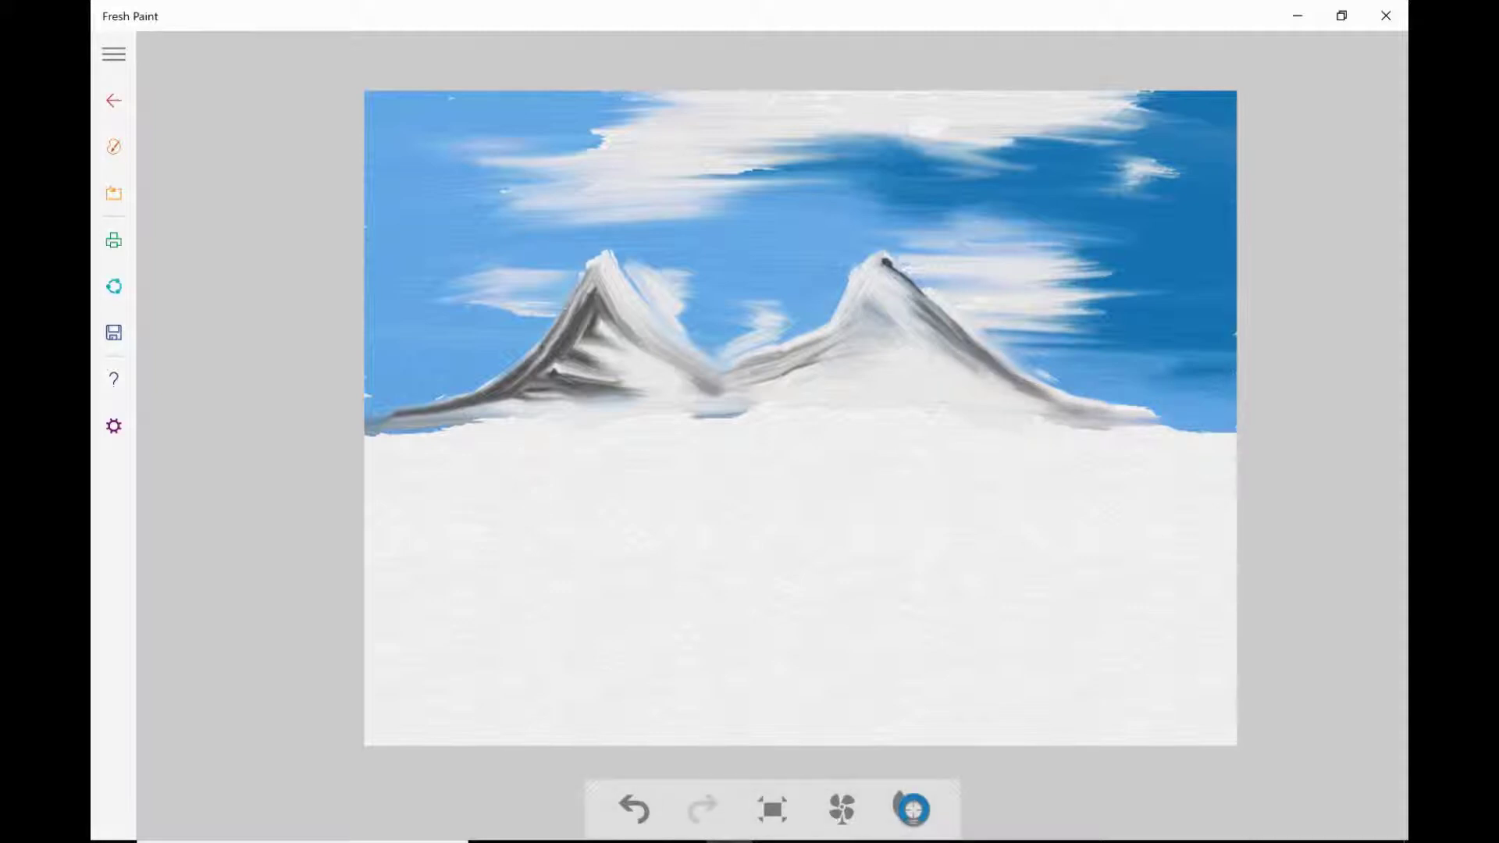
Paint a light blue band of water with the fan brush along the foot of the mountains.
left_click(113, 146)
left_click(496, 336)
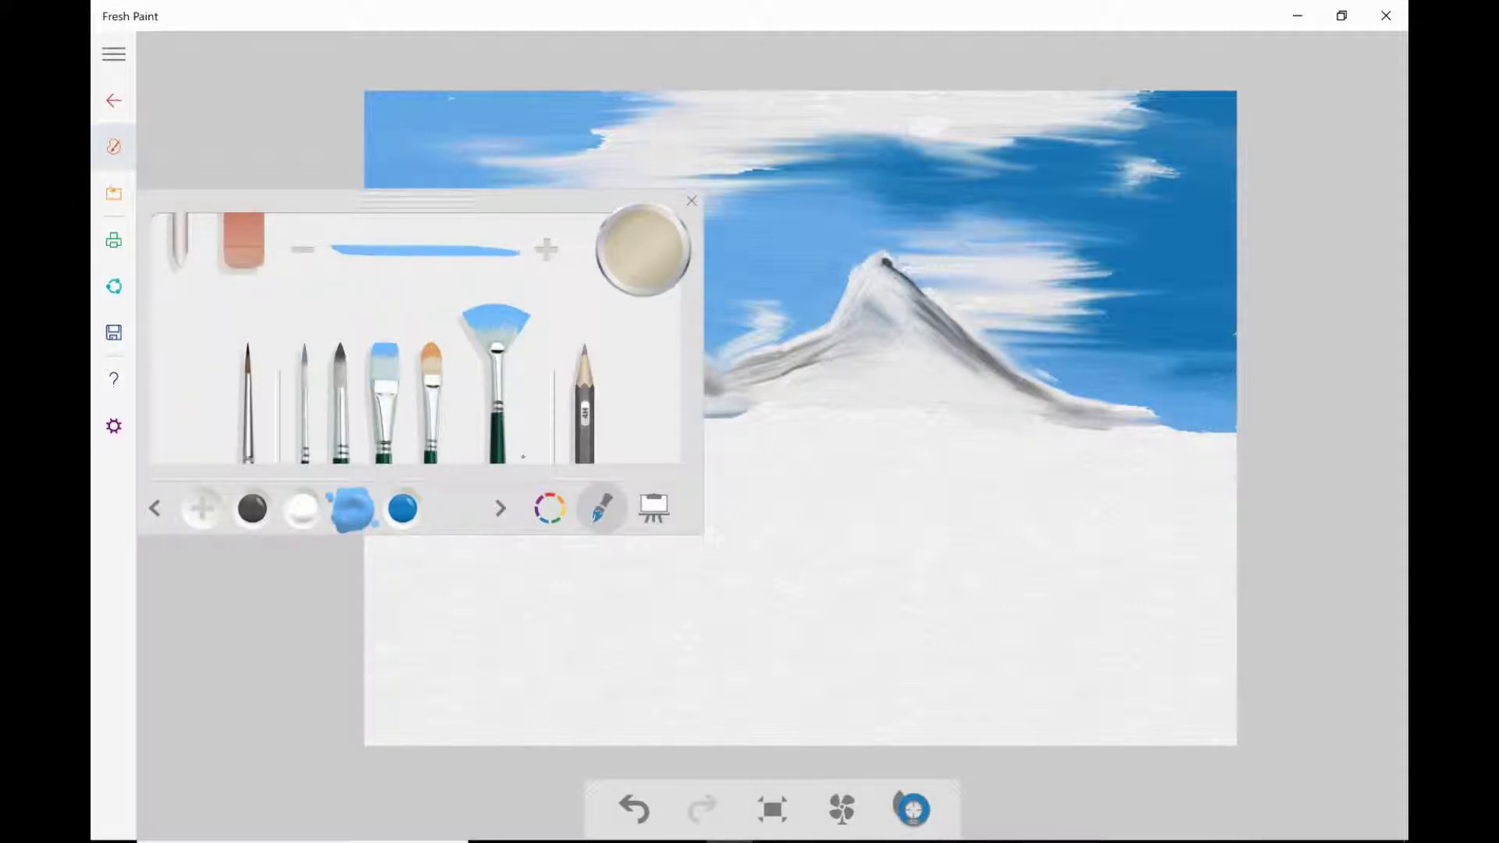
mouse_move(372, 436)
left_mouse_down()
mouse_move(866, 423)
mouse_move(1232, 437)
mouse_move(595, 432)
mouse_move(976, 426)
left_mouse_up()
Add white streaks to the blue band beneath the mountains and soften them into it.
left_click(113, 145)
left_click(301, 509)
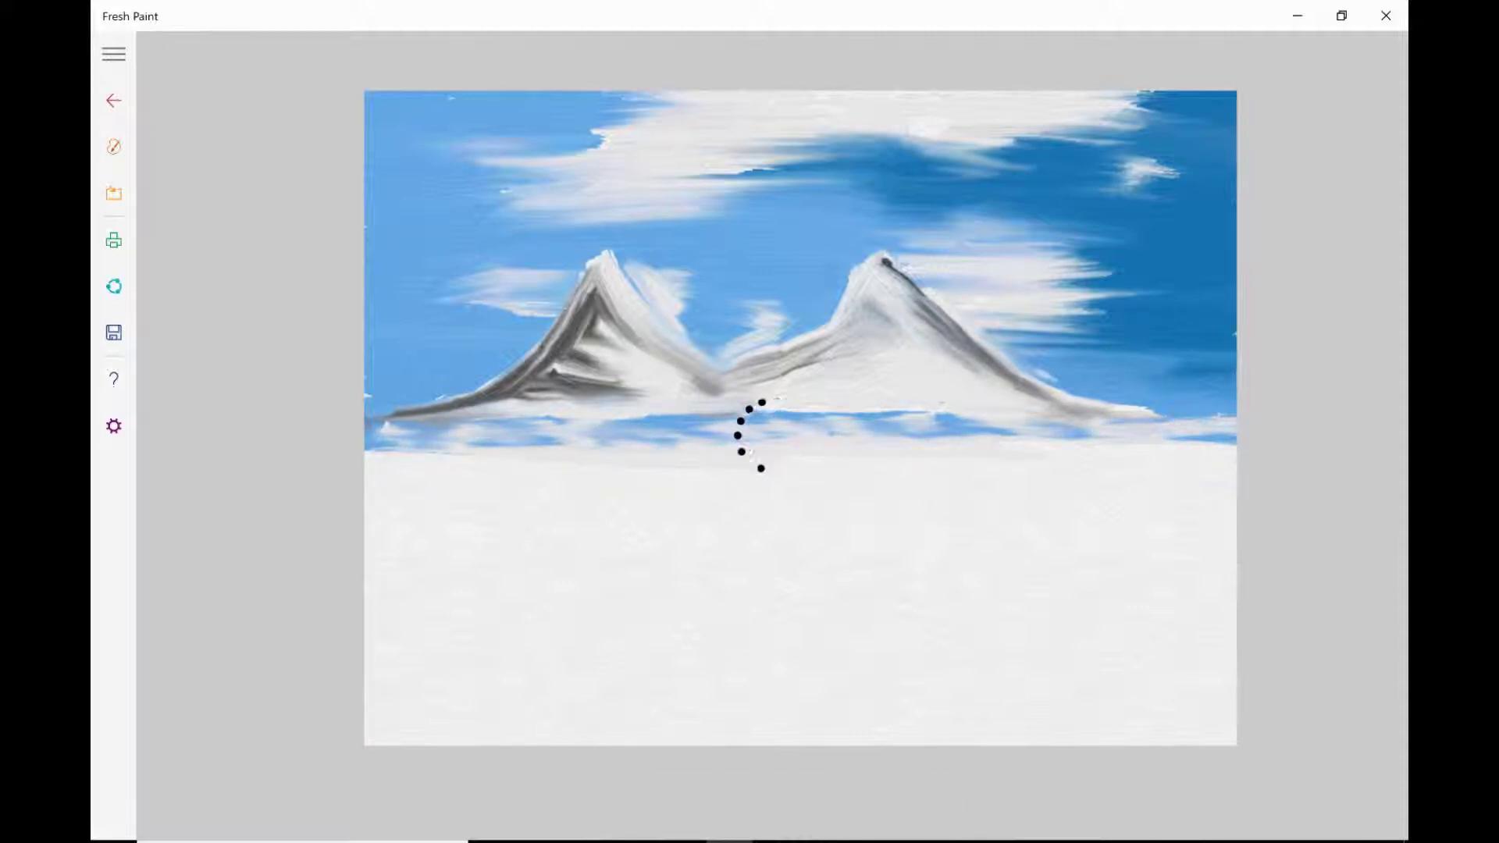
left_click(113, 146)
left_click(113, 146)
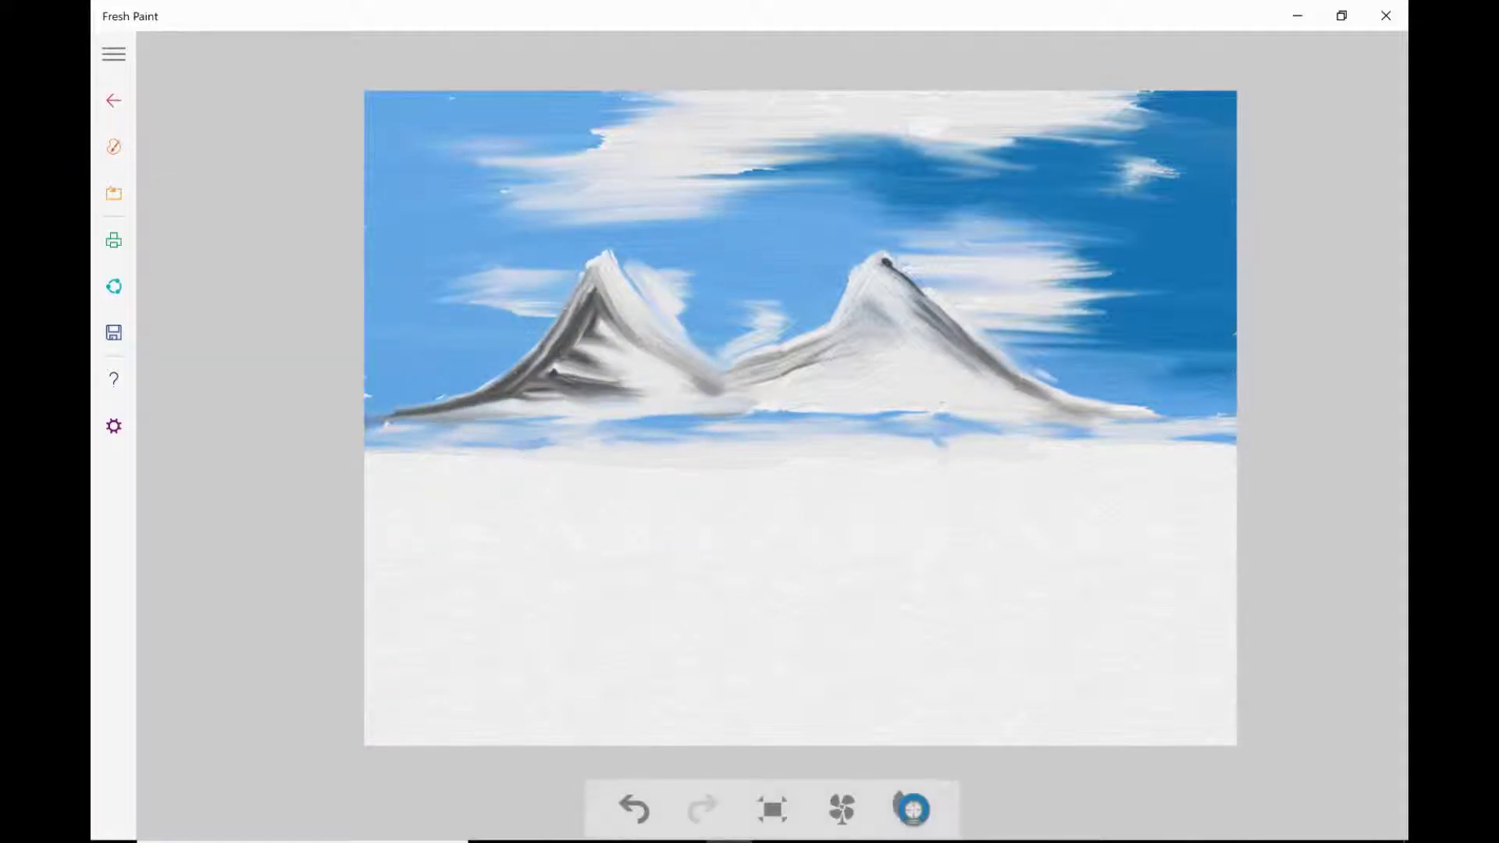
Paint a light blue strip across the full canvas width just below the streaked band.
left_click(113, 146)
left_click(114, 146)
left_click_drag(470, 468, 667, 471)
left_click_drag(368, 472, 1234, 478)
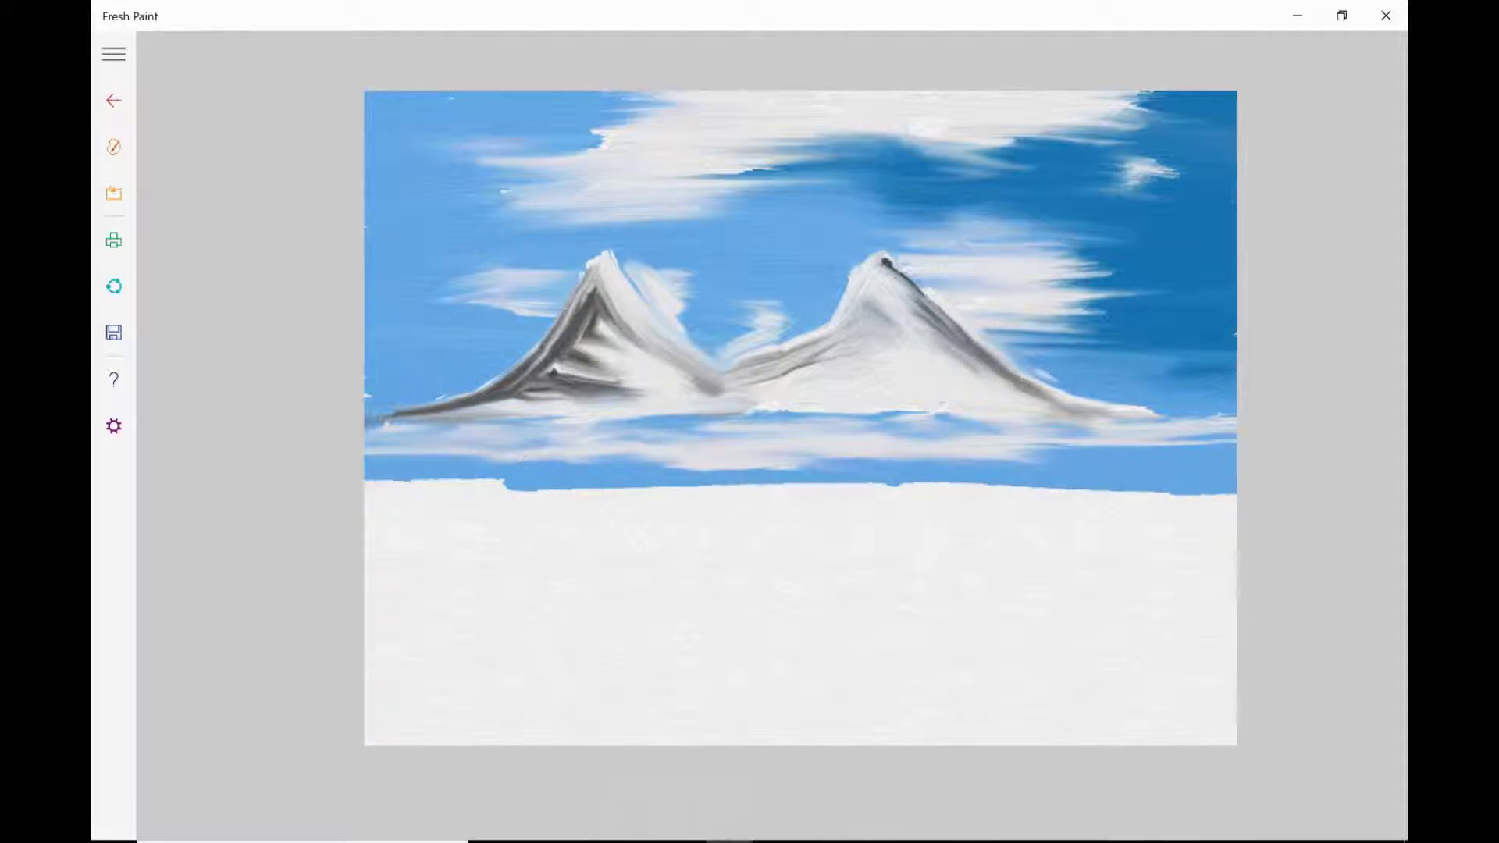
Paint a dark grey patch at the right edge of the canvas, below the blue strip.
left_click(113, 146)
mouse_move(1230, 546)
left_mouse_down()
mouse_move(1140, 591)
mouse_move(1124, 555)
mouse_move(1227, 621)
left_mouse_up()
left_click_drag(1116, 578, 1087, 591)
Add darker blue above the dark grey patch and extend the grey toward the middle of the water.
left_click(113, 146)
left_click(351, 509)
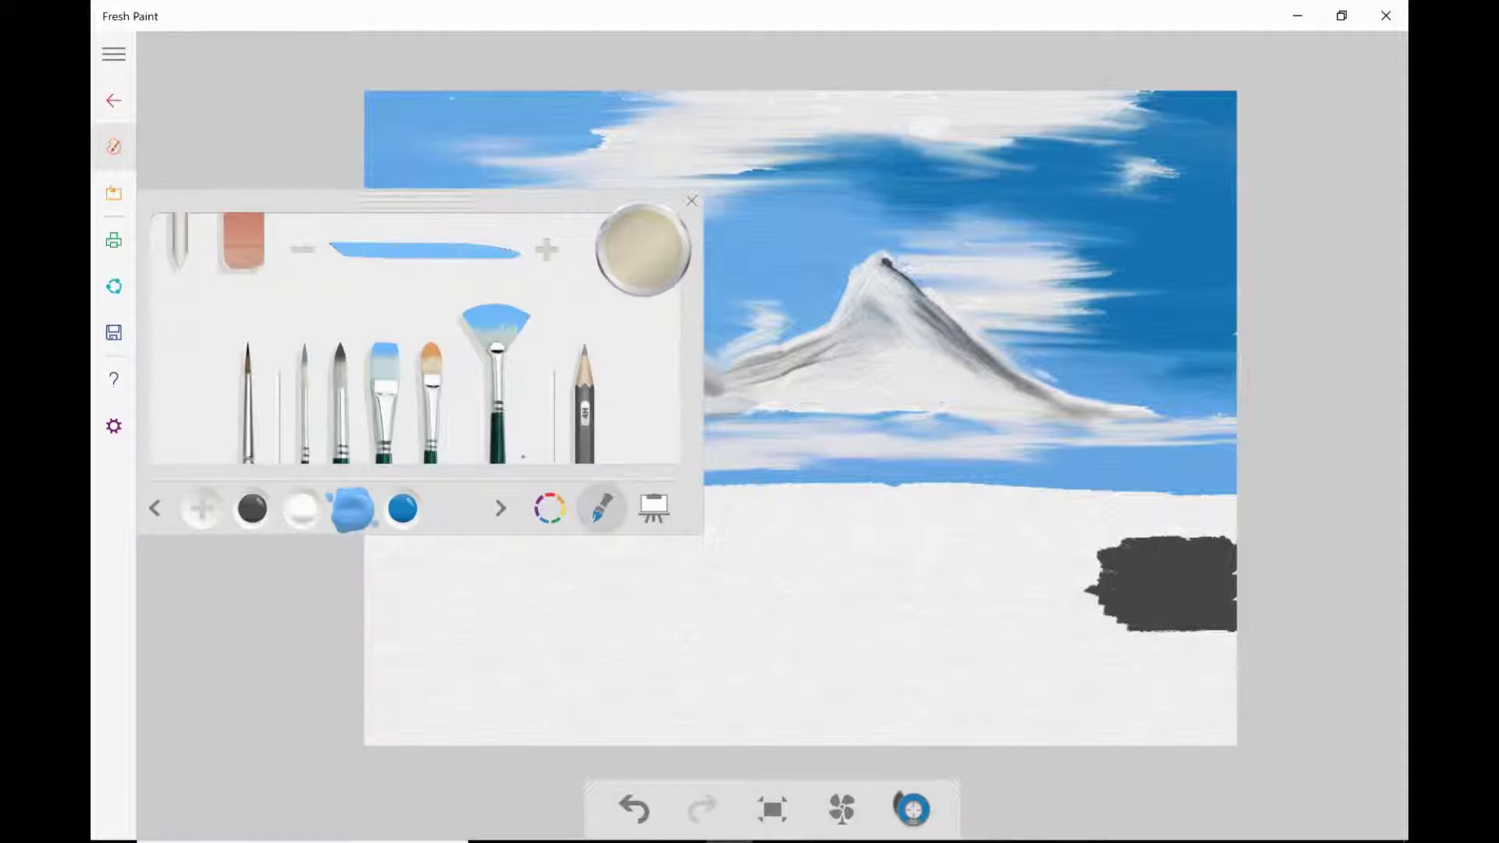
left_click(402, 509)
mouse_move(1124, 531)
left_mouse_down()
mouse_move(1066, 517)
mouse_move(1058, 538)
mouse_move(1014, 544)
mouse_move(983, 499)
left_mouse_up()
left_click(113, 146)
left_click(252, 509)
mouse_move(1108, 560)
left_mouse_down()
mouse_move(1003, 578)
mouse_move(1038, 598)
left_mouse_up()
Paint white reflections across the middle of the water, overlapping the inner edge of the dark grey area.
left_click(113, 146)
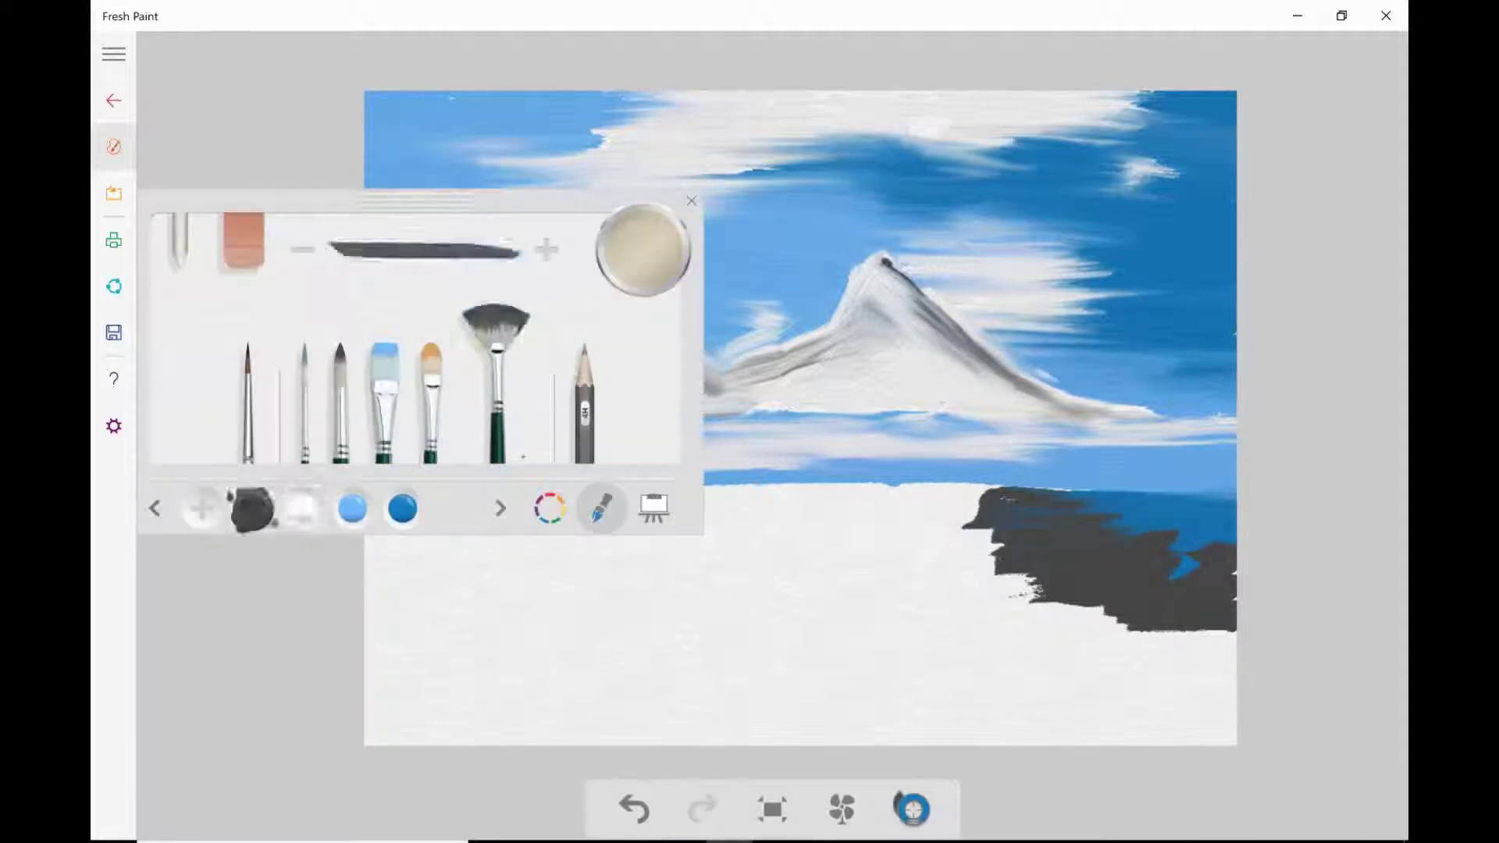
left_click(301, 509)
left_click_drag(1007, 519, 780, 491)
left_click_drag(1015, 547, 749, 519)
left_click_drag(1046, 578, 984, 566)
mouse_move(746, 515)
left_mouse_down()
mouse_move(394, 480)
mouse_move(429, 509)
mouse_move(675, 537)
left_mouse_up()
Fill the water's left side and the area under the white reflections with light blue strokes.
left_click(113, 146)
left_click(352, 509)
left_click(113, 145)
left_click_drag(648, 488, 406, 503)
mouse_move(531, 508)
left_mouse_down()
mouse_move(367, 569)
mouse_move(780, 577)
left_mouse_up()
left_click_drag(687, 539, 866, 562)
mouse_move(929, 491)
left_mouse_down()
mouse_move(1046, 539)
mouse_move(867, 617)
mouse_move(749, 593)
mouse_move(1054, 577)
left_mouse_up()
Extend the dark grey shadow inward along the lower edge of the water.
left_click(113, 146)
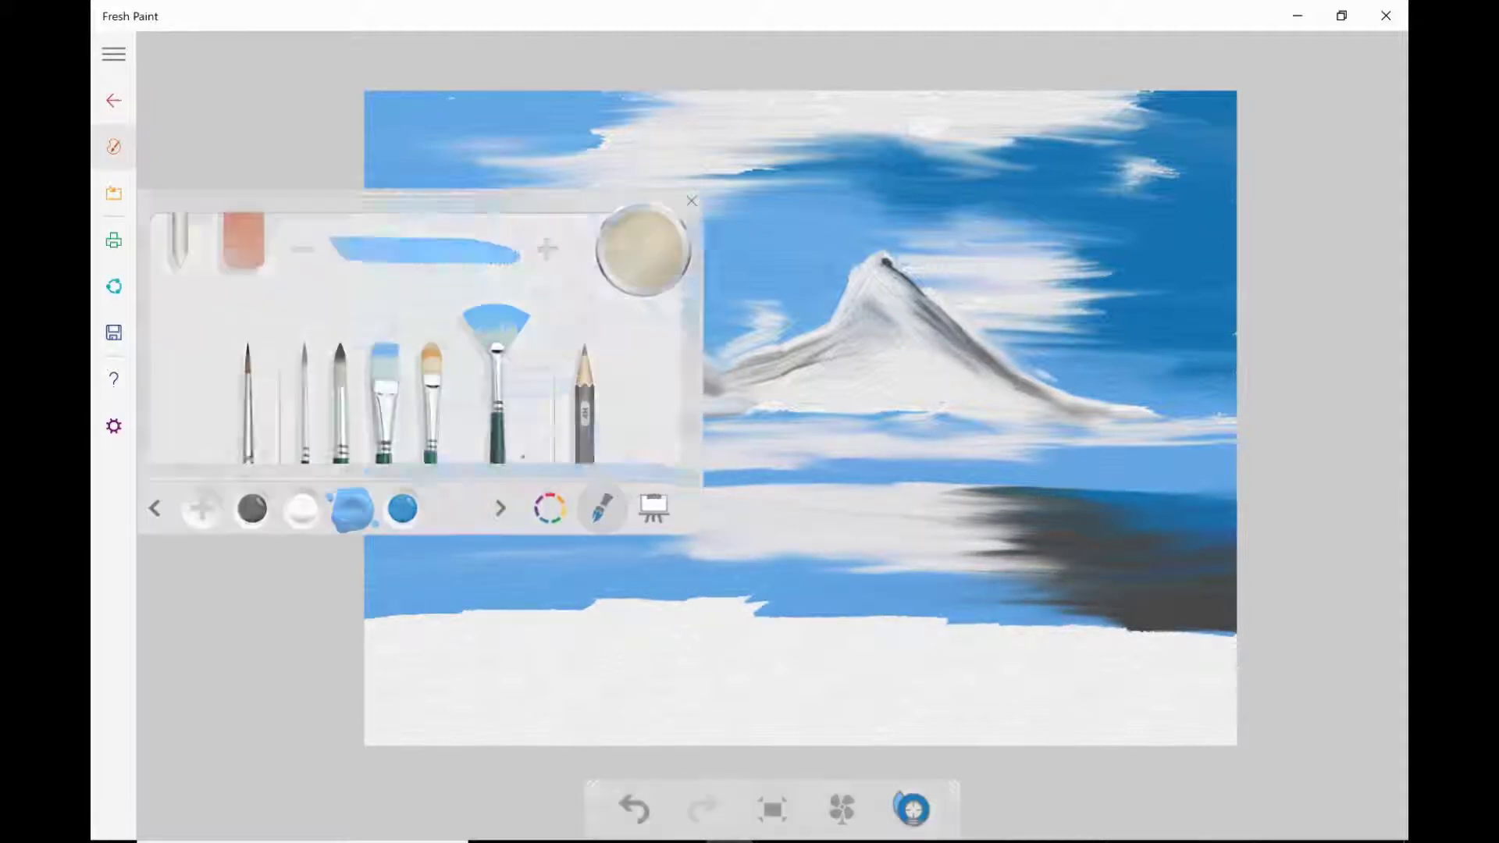
left_click(251, 508)
left_click(114, 146)
left_click_drag(921, 624, 1124, 629)
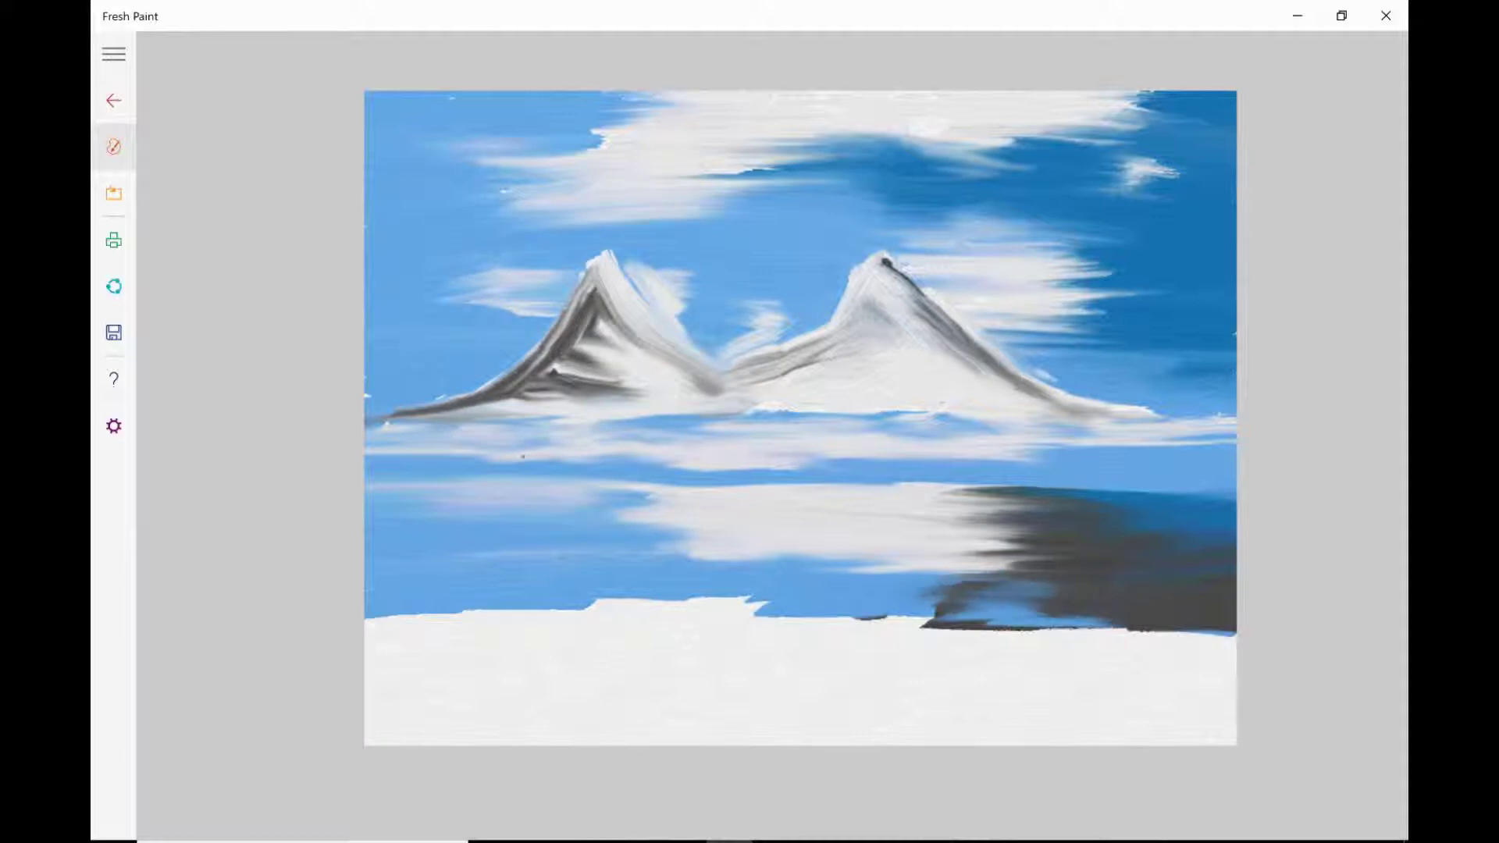
Paint white over the lower middle of the water and blend it into the dark grey shadow's lower edge.
left_click(113, 146)
mouse_move(882, 570)
left_mouse_down()
mouse_move(1023, 581)
mouse_move(890, 612)
left_mouse_up()
left_click(301, 509)
left_click(114, 146)
mouse_move(1046, 594)
left_mouse_down()
mouse_move(773, 637)
mouse_move(843, 578)
mouse_move(1085, 617)
left_mouse_up()
left_click(906, 804)
left_click(912, 809)
left_click_drag(976, 617, 1217, 636)
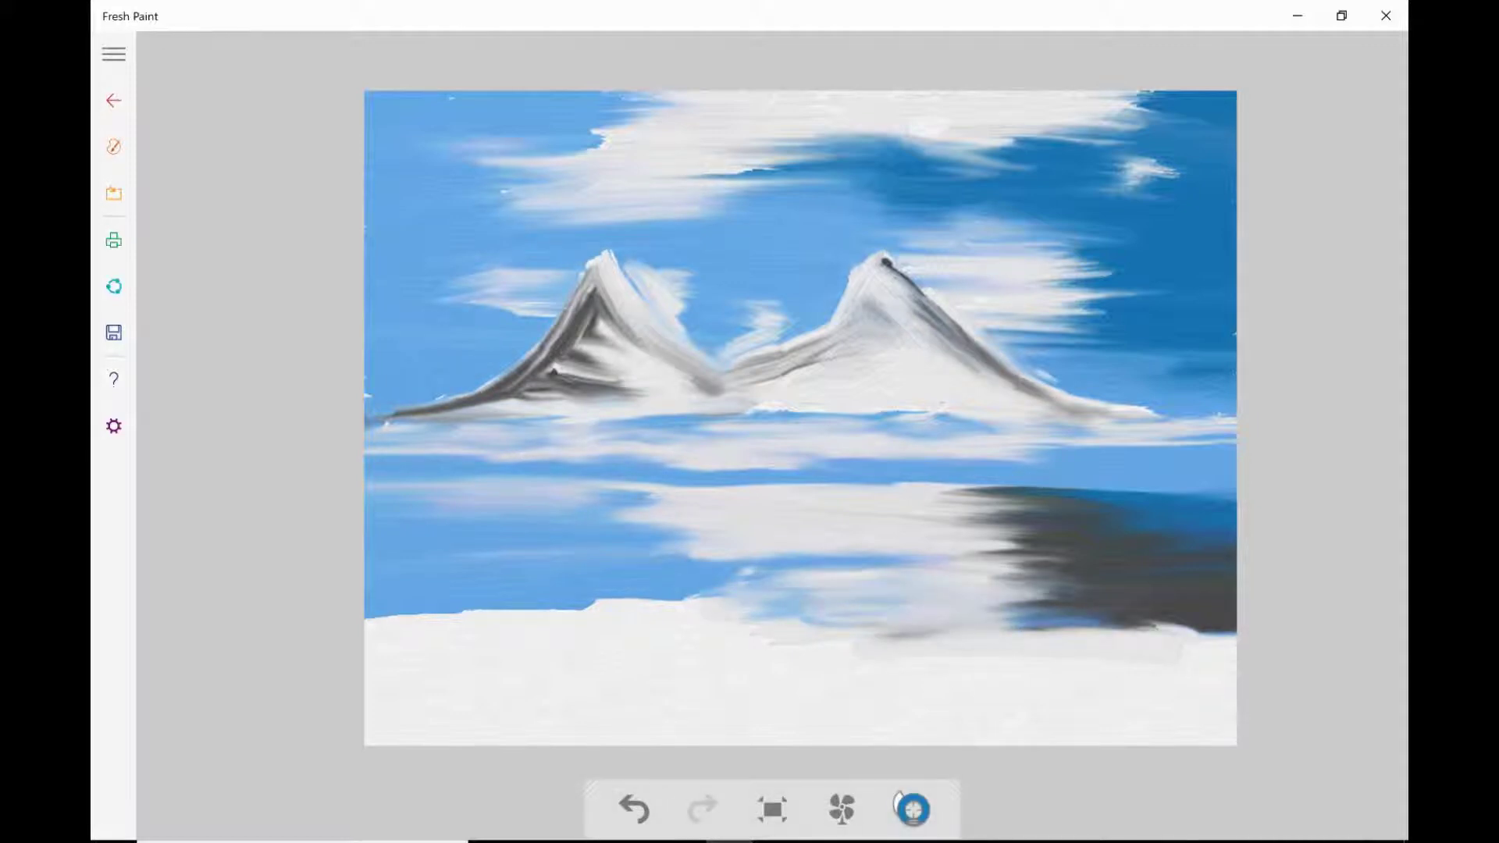
Blend the dark shadow's edges and the streaked shoreline beneath the mountains with horizontal strokes of a clean fan brush.
left_click(114, 146)
left_click(113, 146)
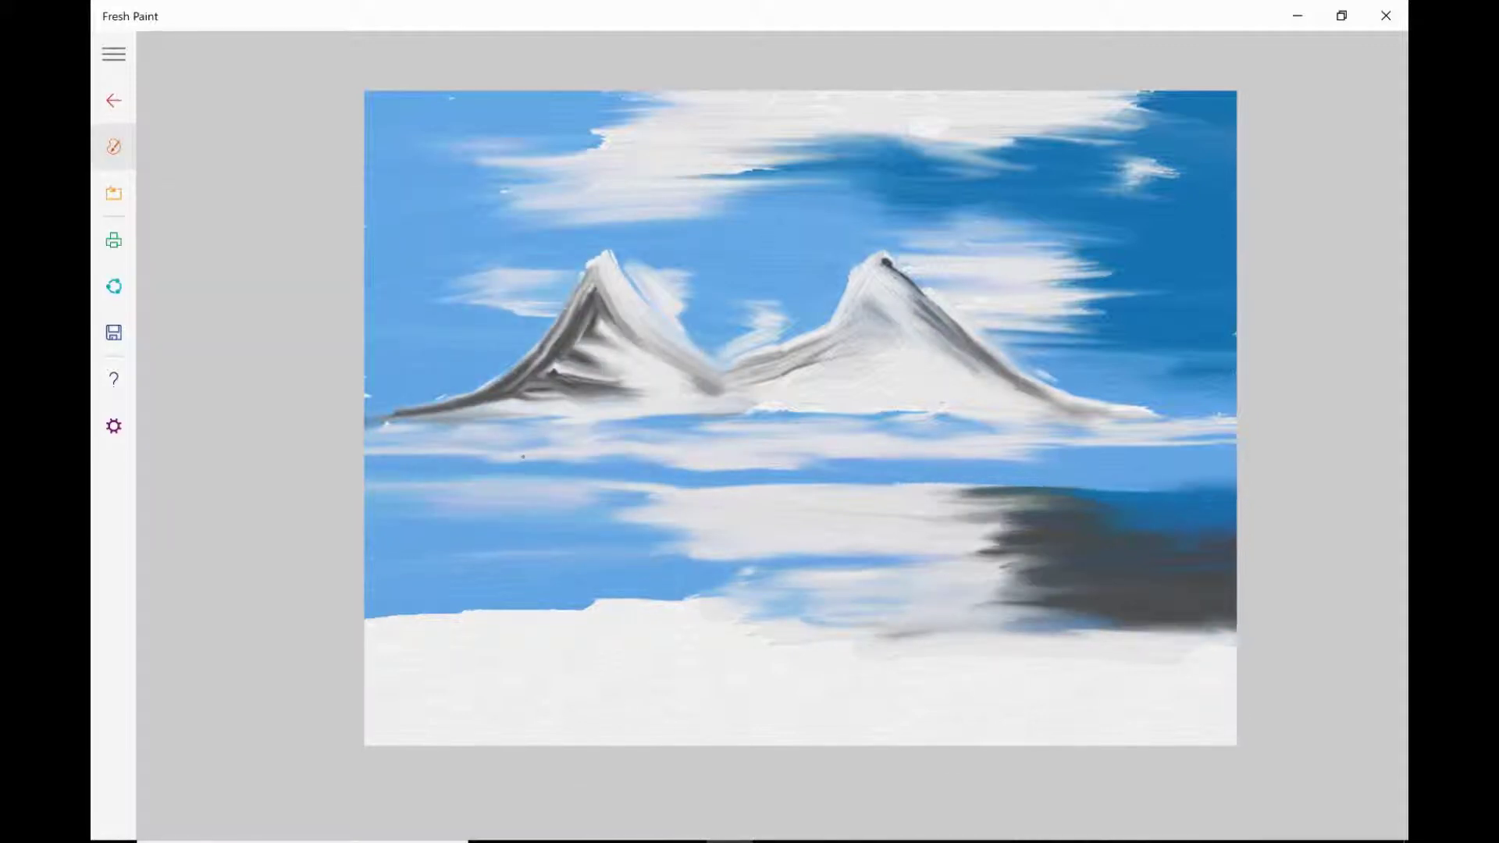
left_click_drag(1015, 499, 547, 500)
left_click_drag(1233, 437, 421, 468)
left_click_drag(1124, 406, 538, 437)
left_click_drag(695, 395, 422, 453)
left_click_drag(1092, 410, 523, 469)
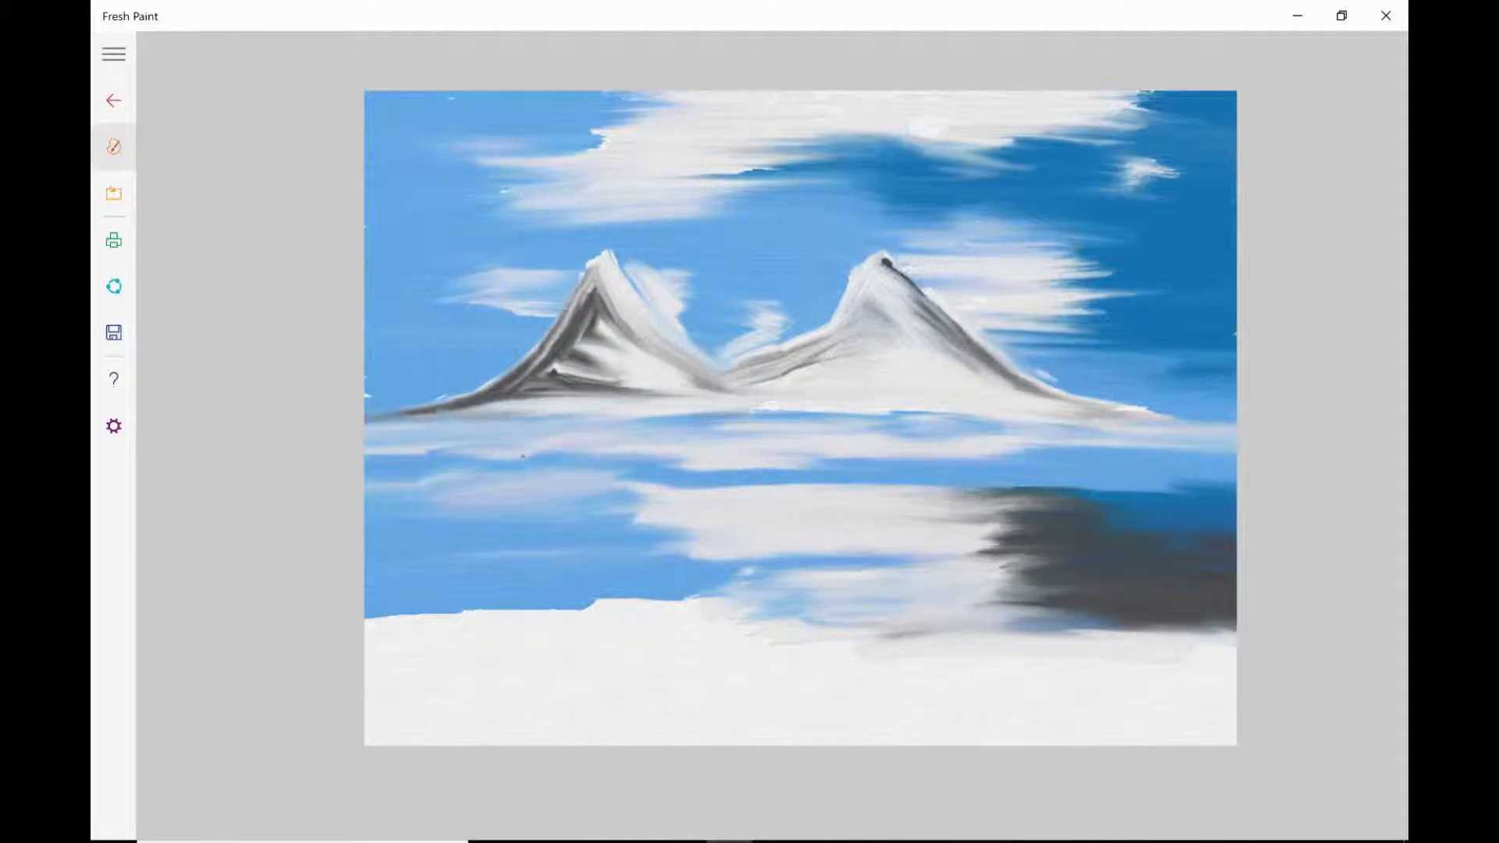
Paint the left part of the water in pale blue.
left_click(113, 145)
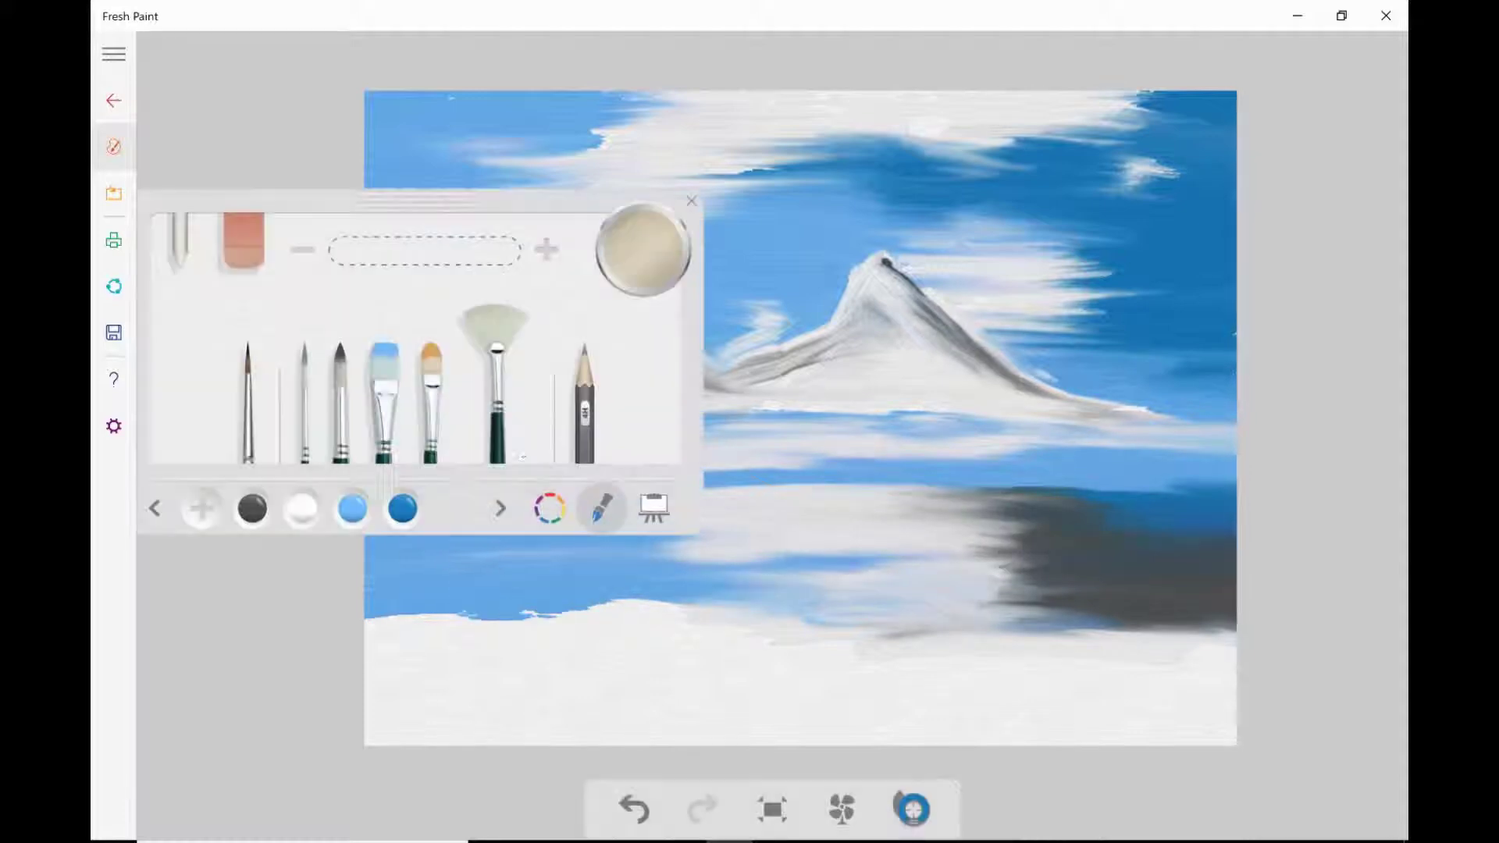
left_click(549, 509)
left_click(327, 339)
mouse_move(437, 546)
left_mouse_down()
mouse_move(613, 546)
mouse_move(453, 617)
mouse_move(379, 617)
mouse_move(375, 516)
left_mouse_up()
mouse_move(508, 508)
left_mouse_down()
mouse_move(671, 593)
mouse_move(375, 531)
left_mouse_up()
Blend the pale blue area into the surrounding water and along its upper and lower edges.
left_click(113, 146)
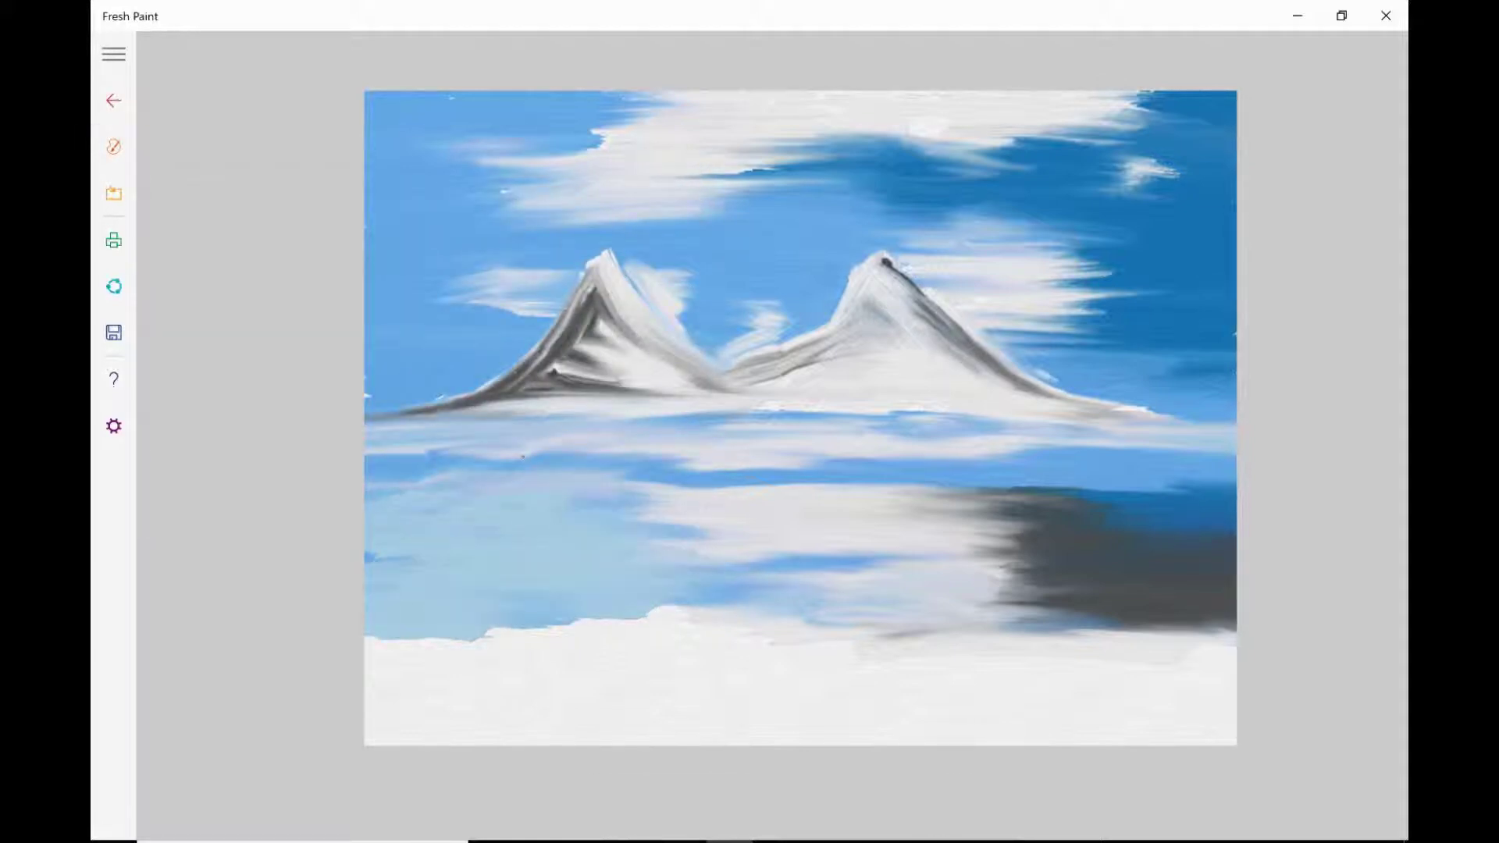
mouse_move(507, 468)
left_mouse_down()
mouse_move(1171, 487)
mouse_move(952, 546)
left_mouse_up()
left_click_drag(468, 636, 718, 601)
left_click_drag(405, 478, 562, 461)
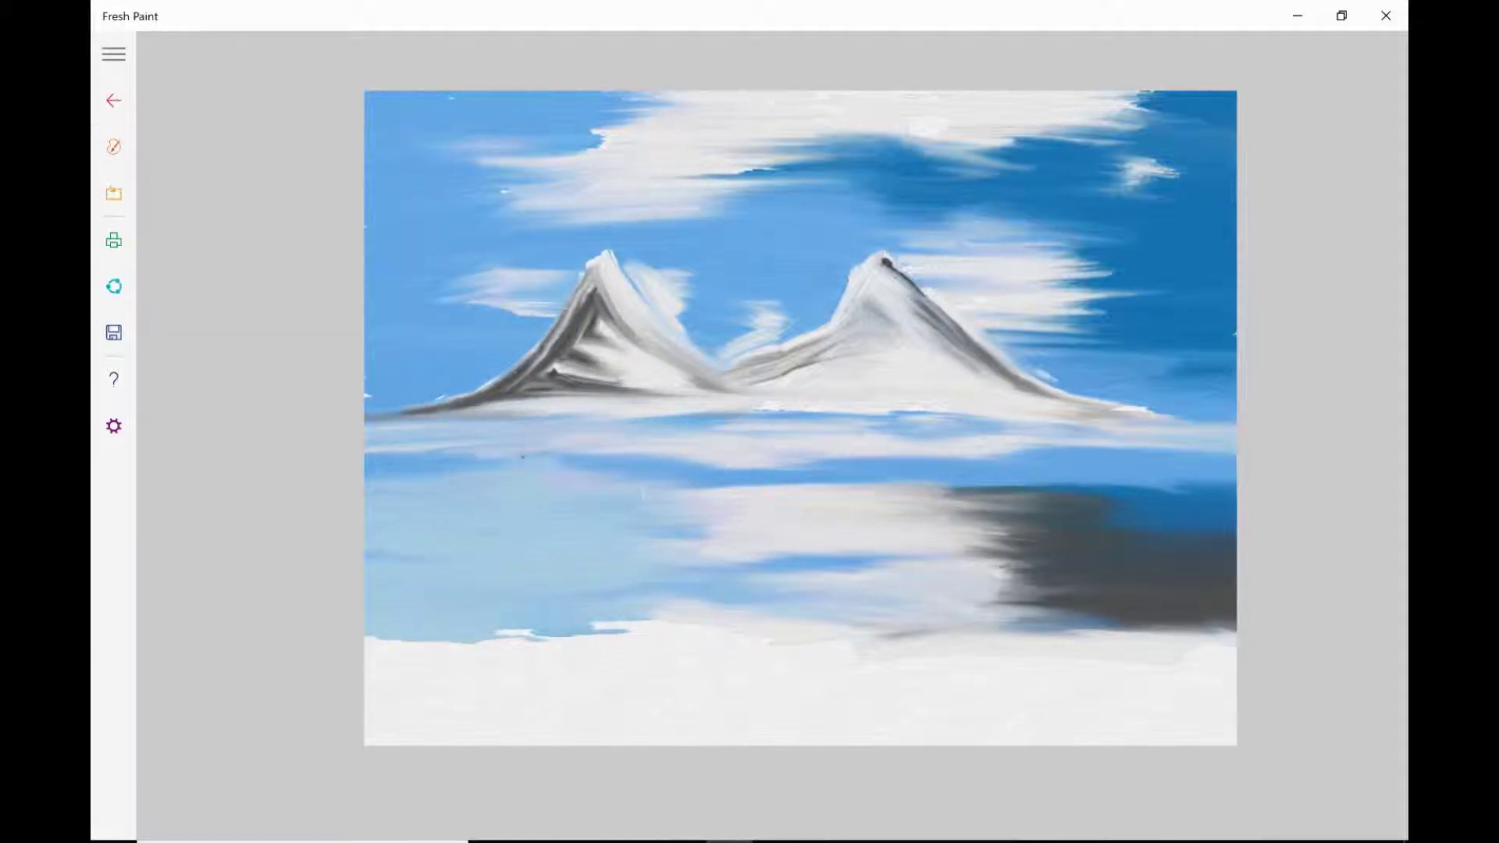
Blend the middle of the water into the blue strip above and smooth the dark shadow's lower edge.
mouse_move(679, 462)
left_mouse_down()
mouse_move(1234, 485)
mouse_move(960, 508)
mouse_move(1085, 511)
left_mouse_up()
mouse_move(671, 491)
left_mouse_down()
mouse_move(944, 493)
mouse_move(804, 492)
left_mouse_up()
mouse_move(648, 461)
left_mouse_down()
mouse_move(851, 491)
mouse_move(874, 457)
mouse_move(1202, 446)
left_mouse_up()
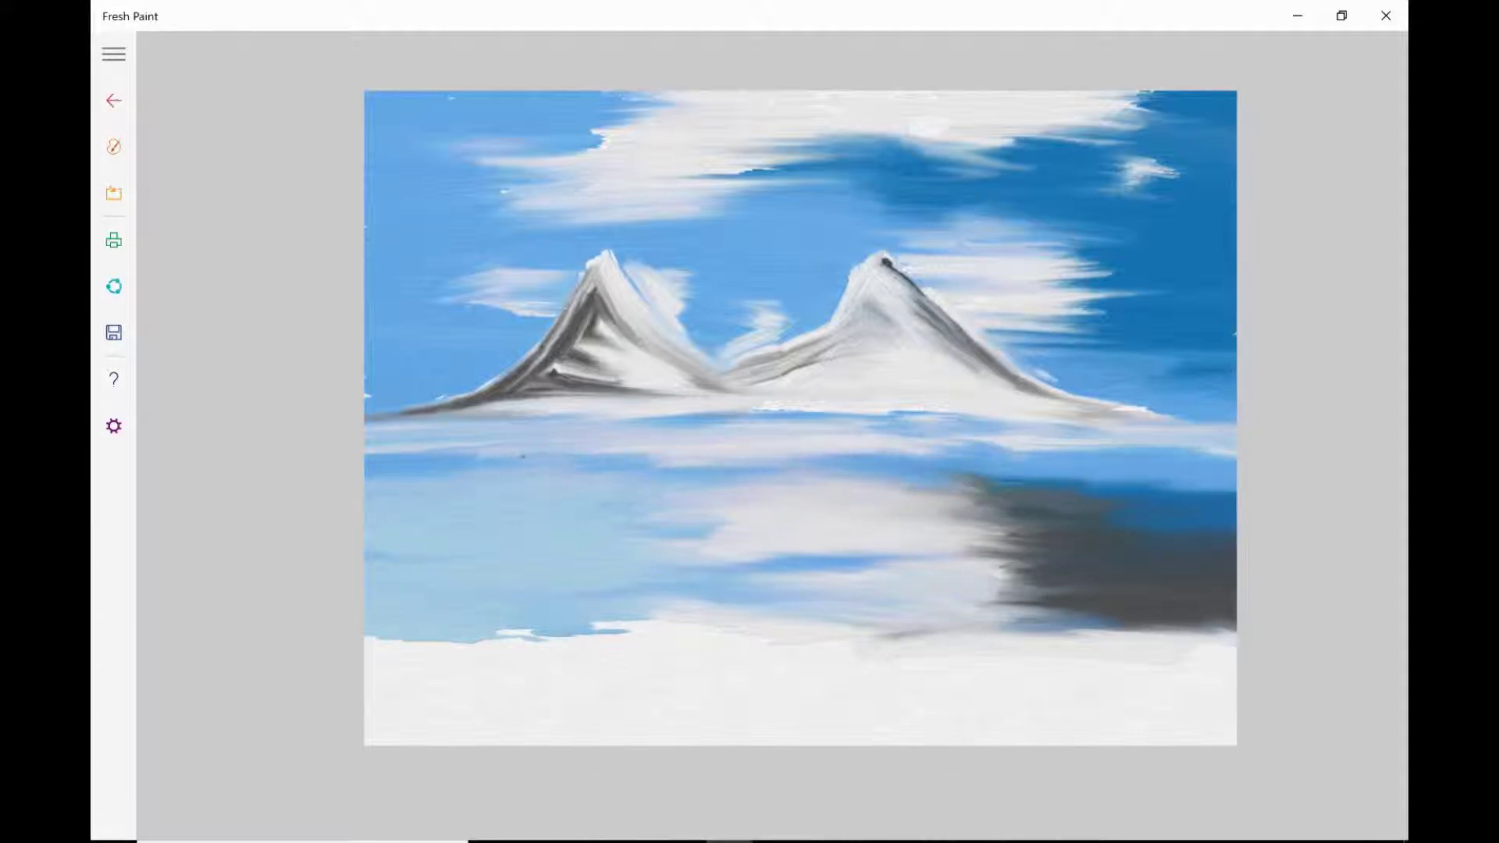
left_click_drag(1007, 601, 1233, 629)
mouse_move(1046, 640)
left_mouse_down()
mouse_move(1233, 648)
mouse_move(968, 636)
left_mouse_up()
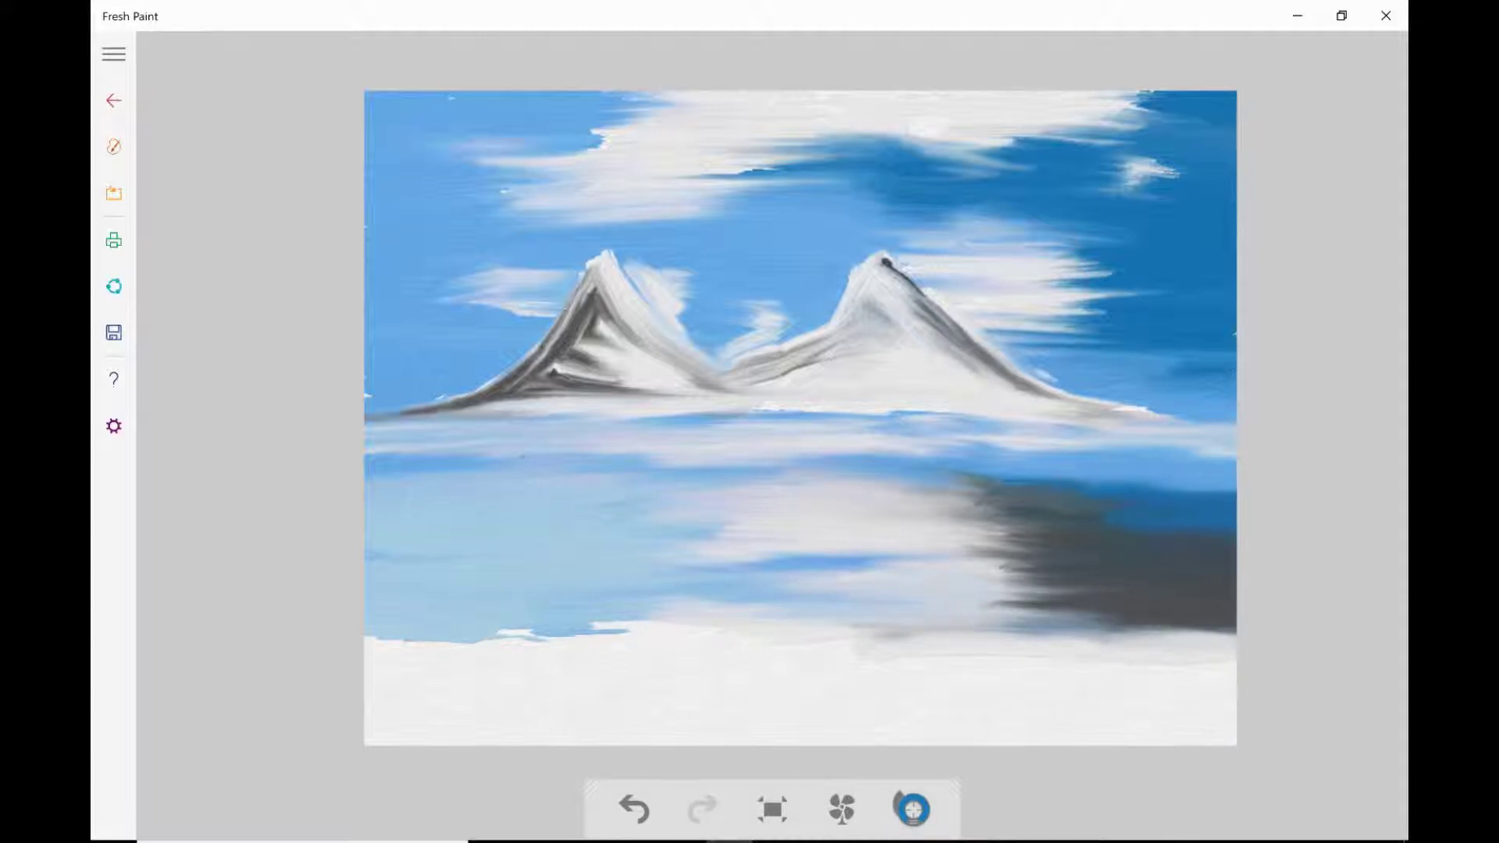
Outline a narrow pointed strip of land in dark grey, reaching from the right canvas edge into the water.
left_click(113, 146)
left_click(601, 508)
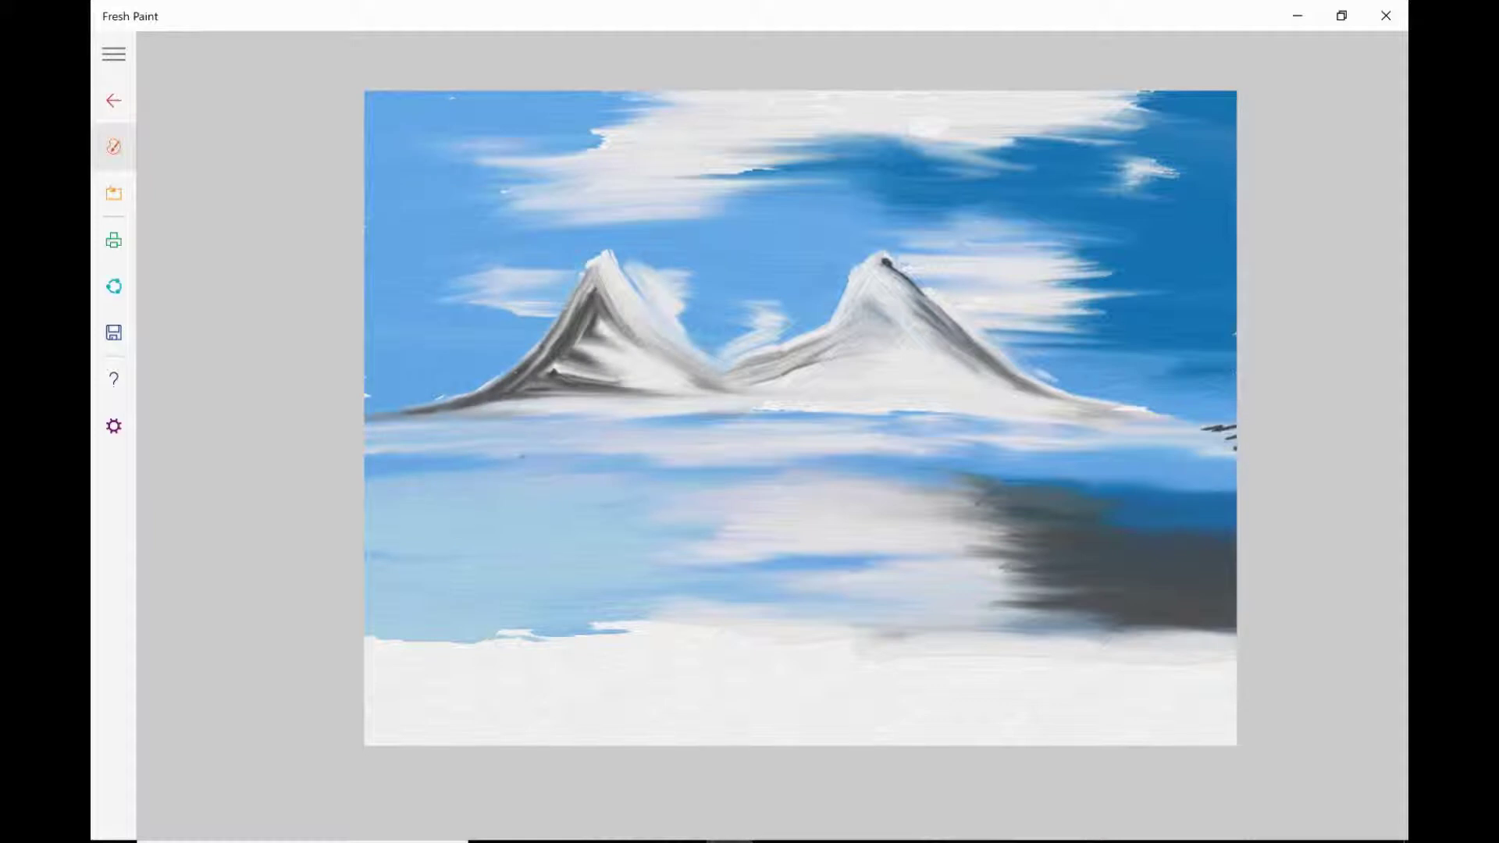
left_click_drag(1029, 442, 899, 458)
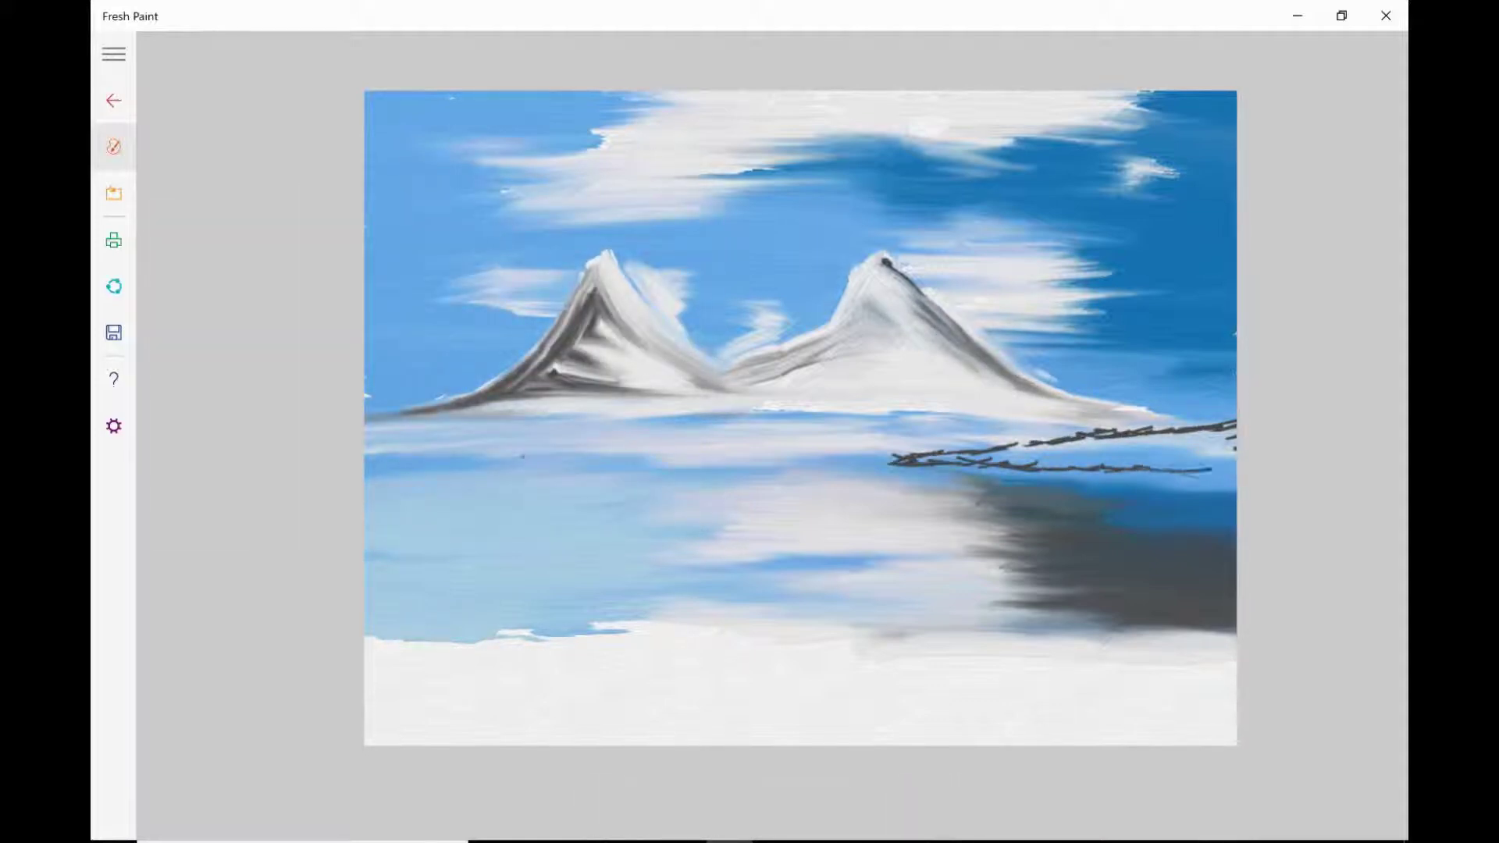
Cover the outlined strip of land with dark green strokes.
left_click(113, 146)
left_click(545, 505)
left_click(475, 288)
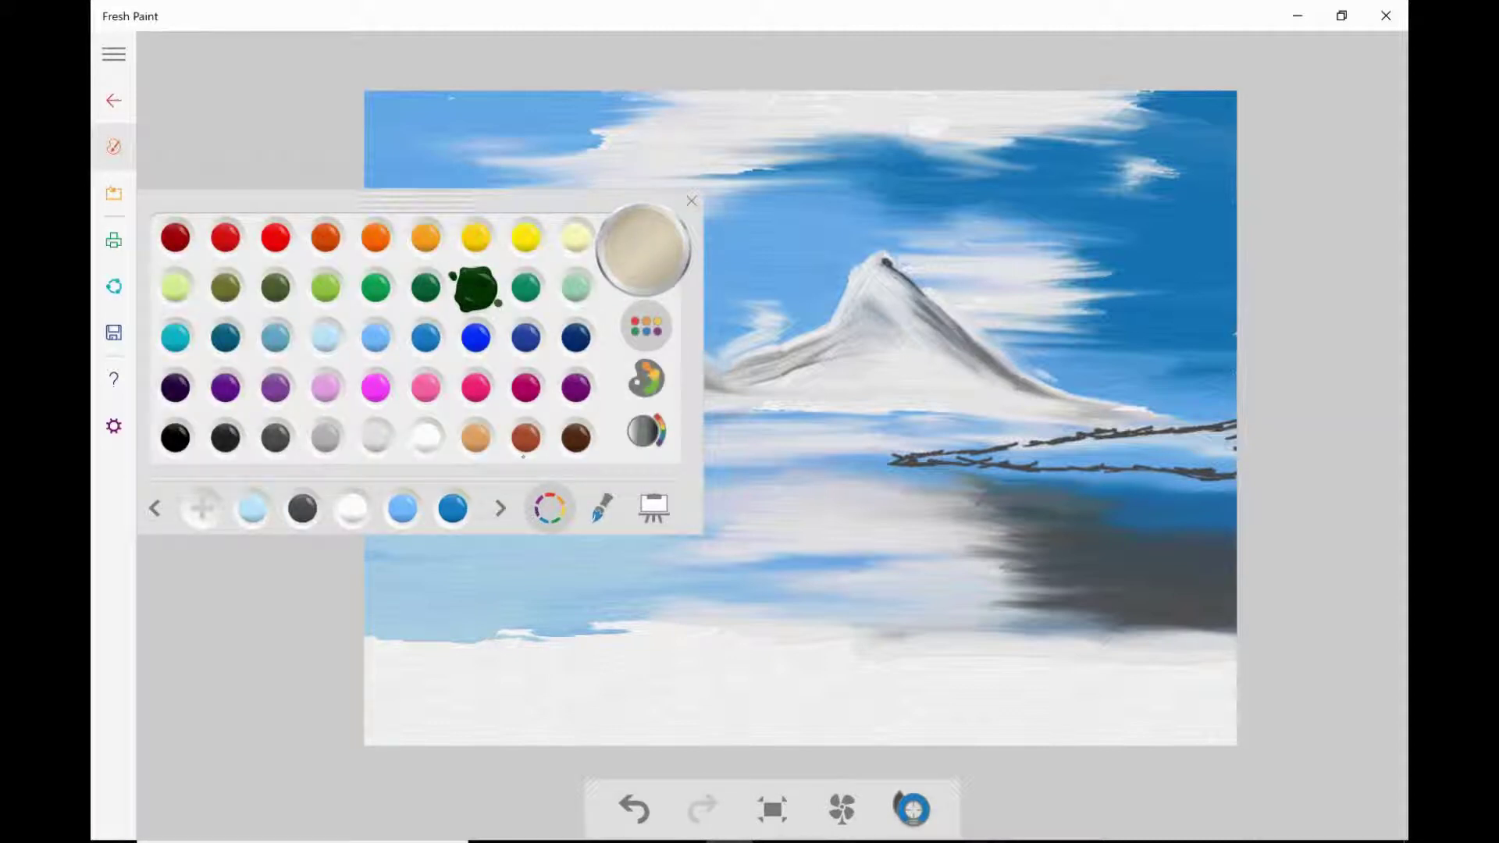
left_click_drag(1202, 429, 1235, 420)
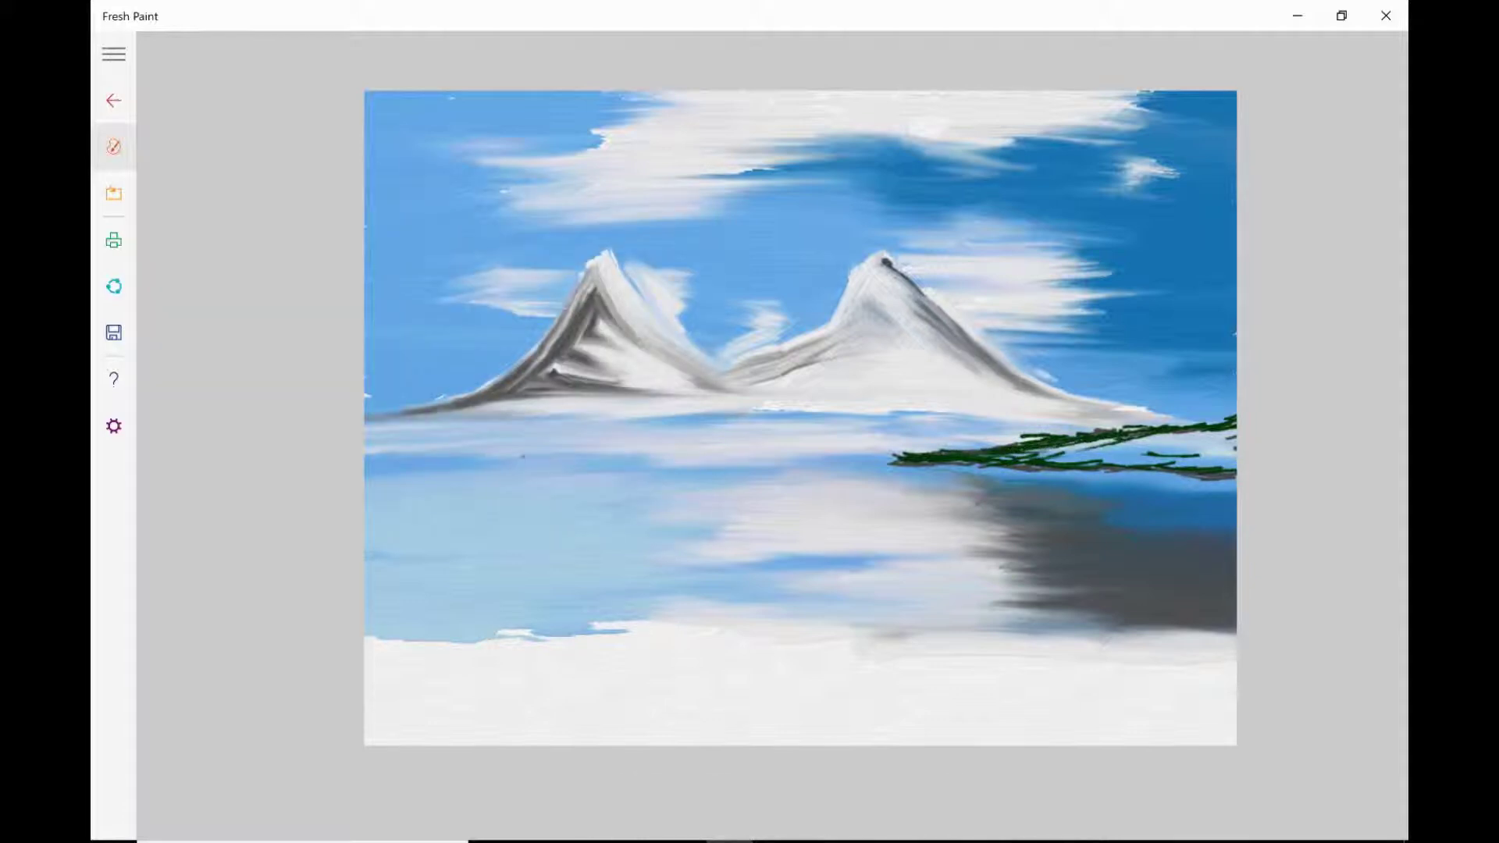
Extend the green land to a fine tip and blend its strokes into a smooth shape.
left_click(114, 146)
left_click_drag(890, 459, 875, 459)
left_click(114, 146)
left_click(601, 508)
left_click(352, 508)
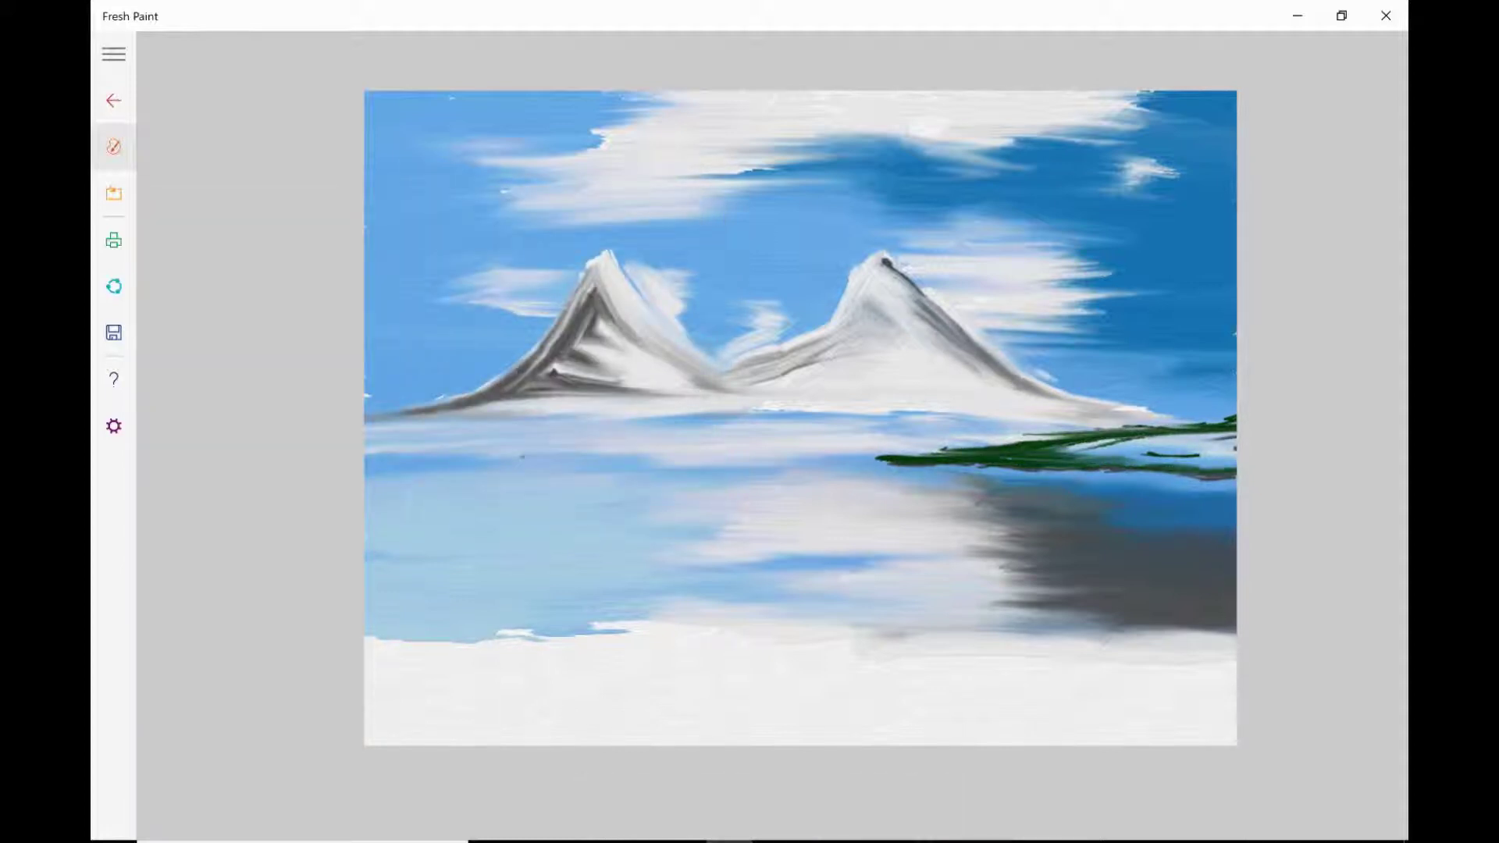
left_click(113, 146)
left_click_drag(1196, 442, 1124, 442)
left_click(113, 146)
left_click_drag(950, 454, 881, 459)
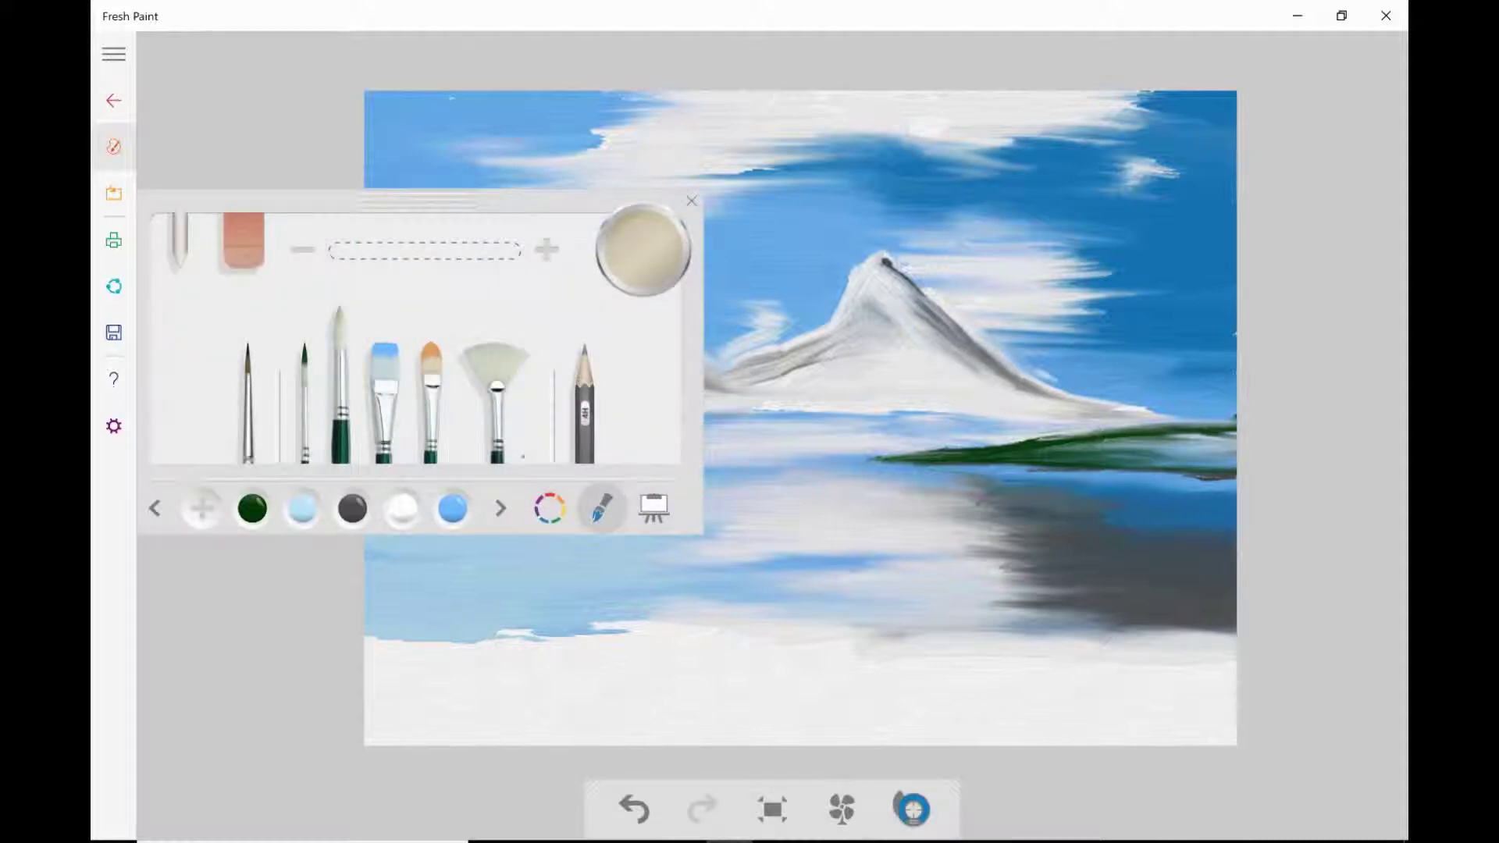
Paint a thin white shoreline along the lower edge of the green land.
left_click(339, 390)
left_click(402, 509)
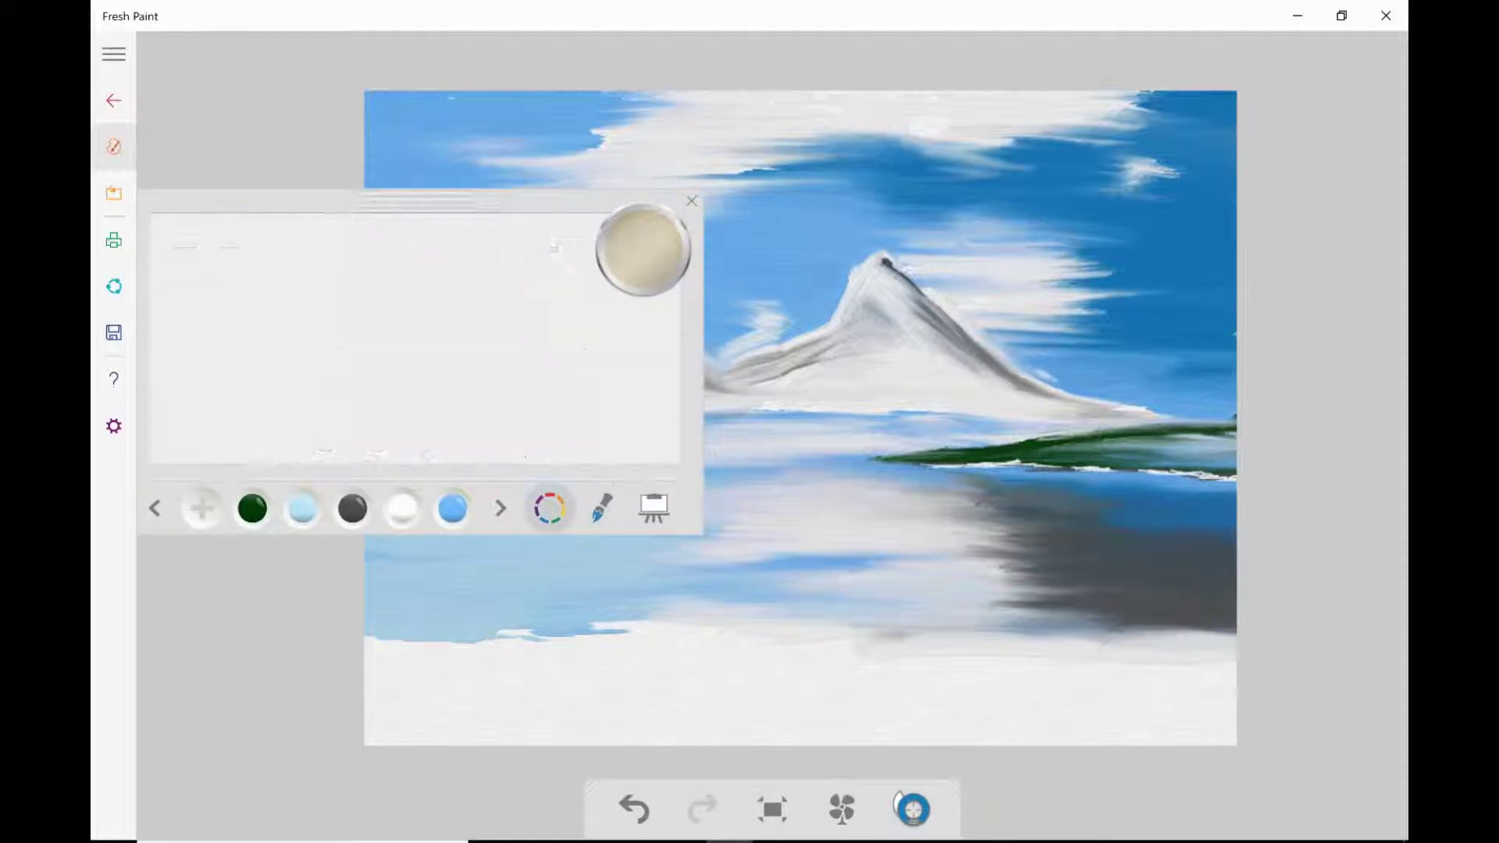
Mix light green with dark green on the mixing palette and dab small bushes onto the land's upper edge.
left_click(324, 285)
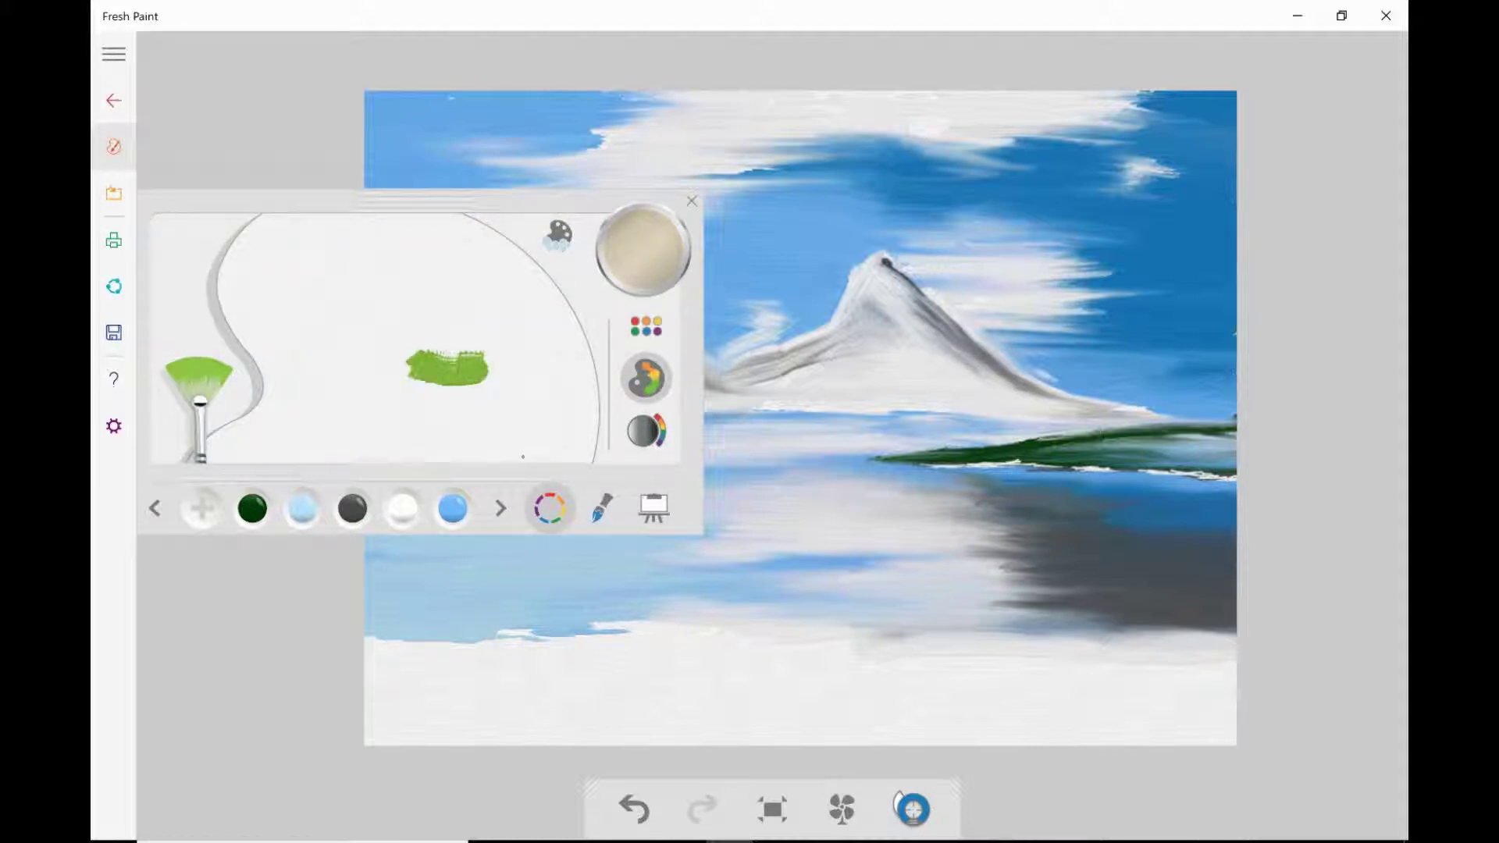
left_click(646, 326)
left_click(378, 284)
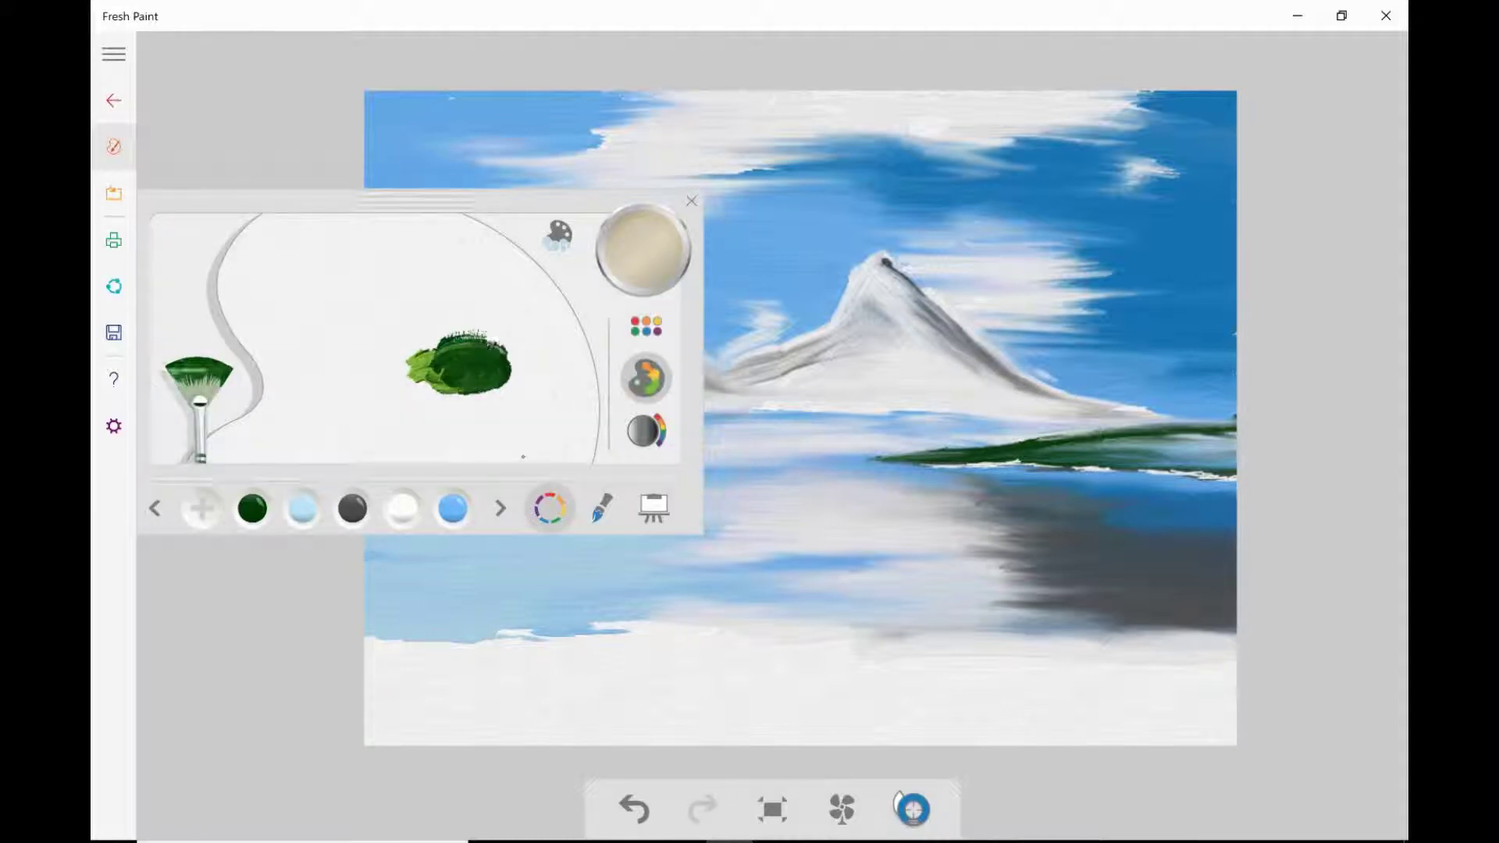
left_click(645, 326)
left_click(326, 284)
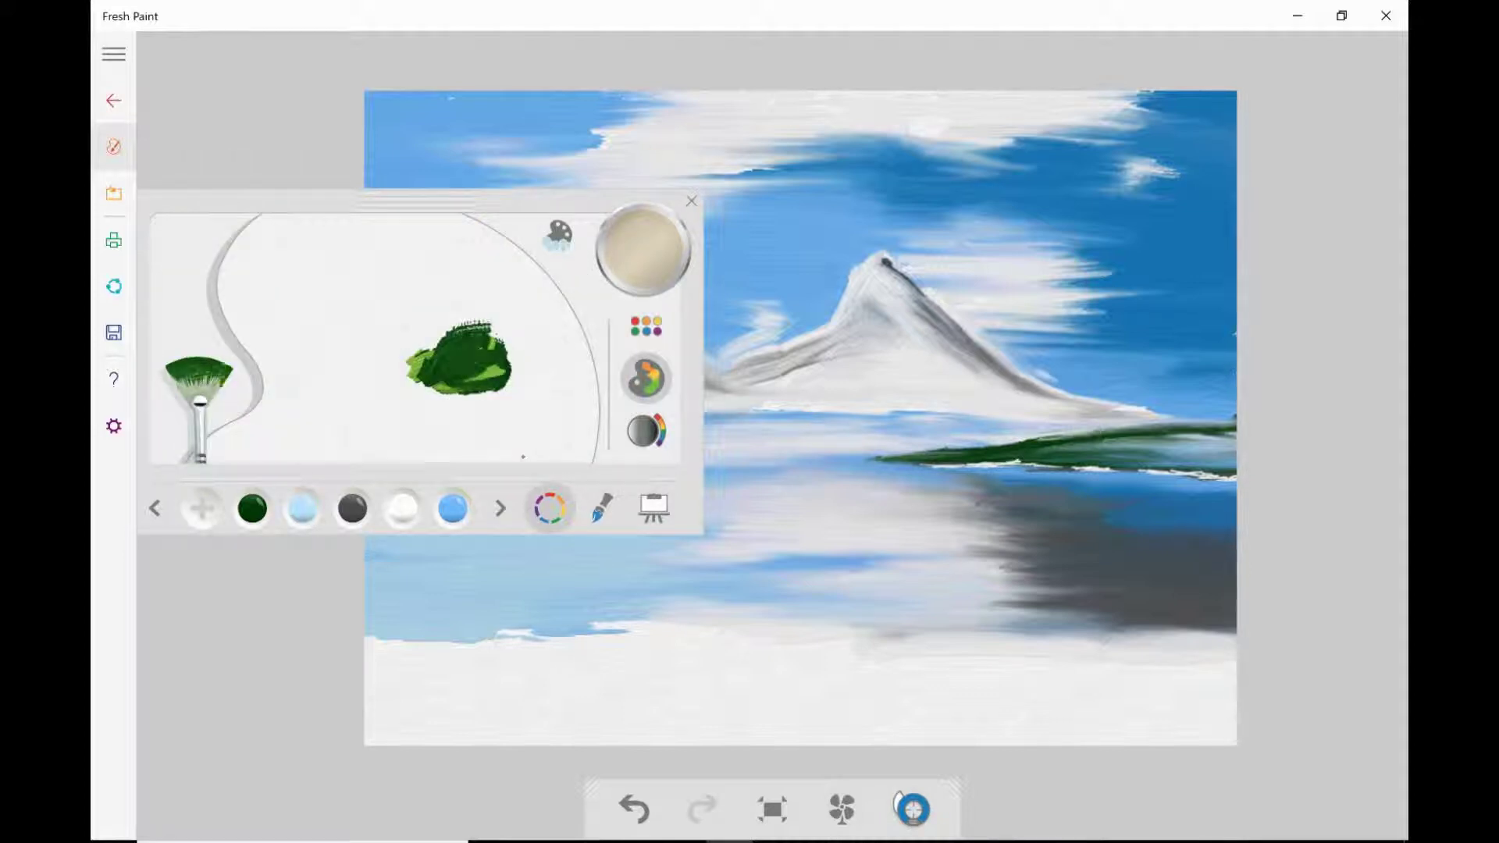
left_click(646, 325)
left_click(325, 284)
left_click(601, 508)
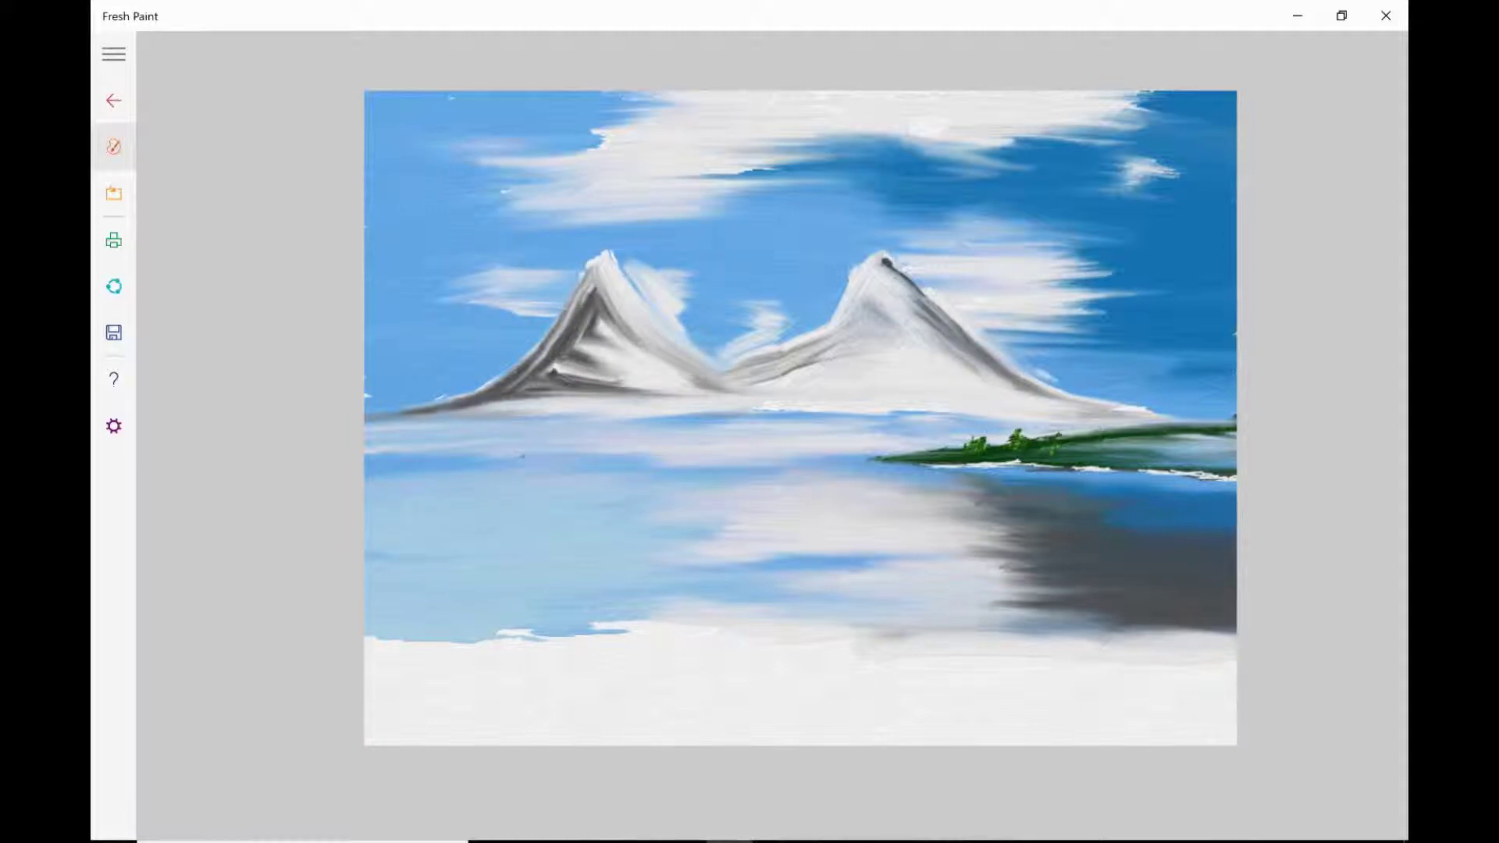
Dab more green bushes along the land's upper edge as far as the canvas border.
left_click(1097, 439)
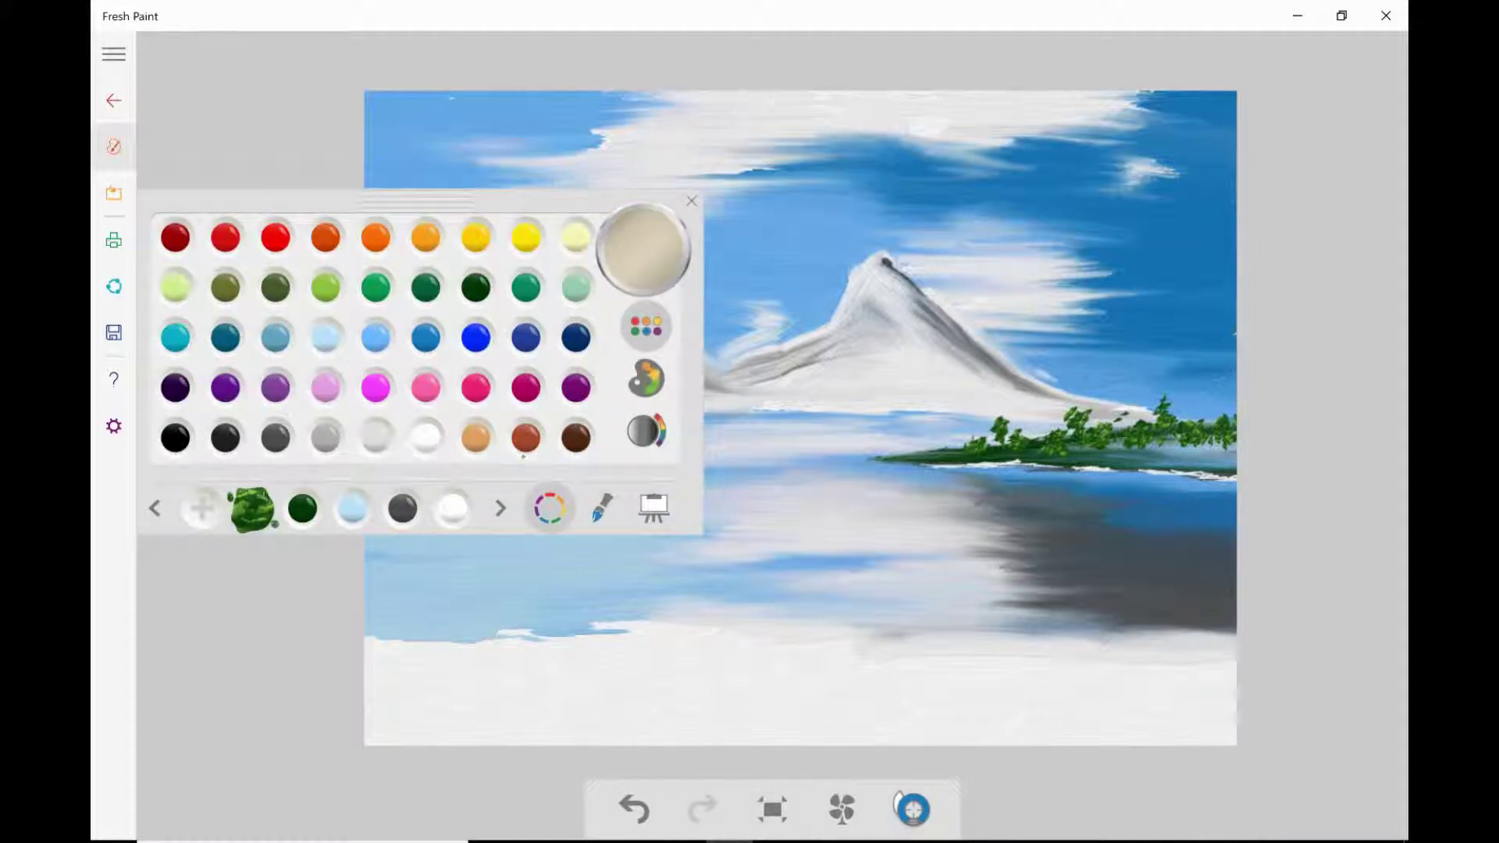
Mix orange from yellow and red, paint patches below the bushes, and add a cream and dark grey rocky bank beneath.
left_click(476, 236)
left_click(275, 238)
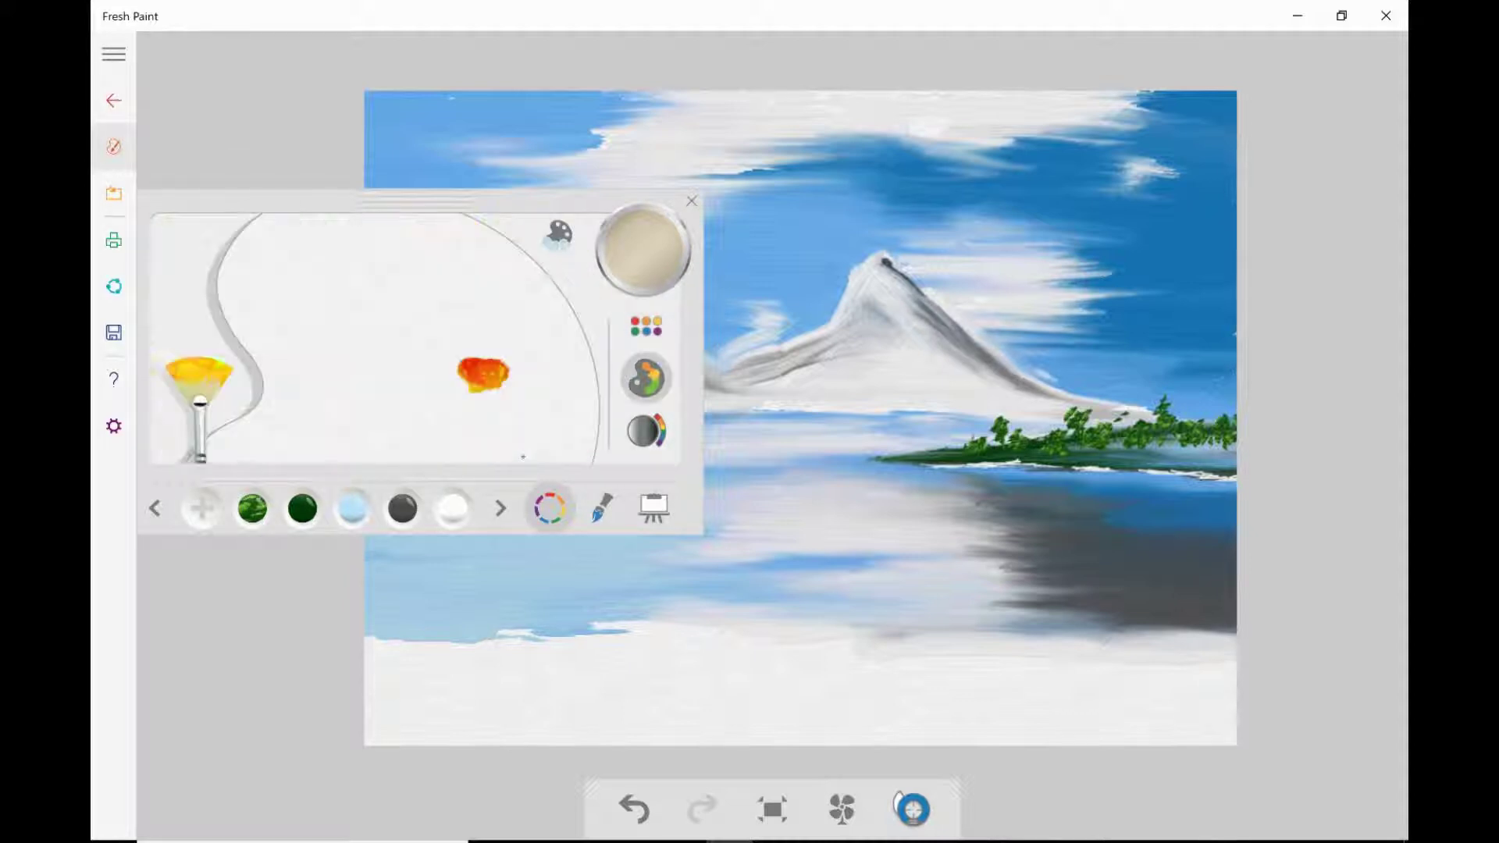
left_click(647, 326)
left_click(375, 237)
left_click(646, 327)
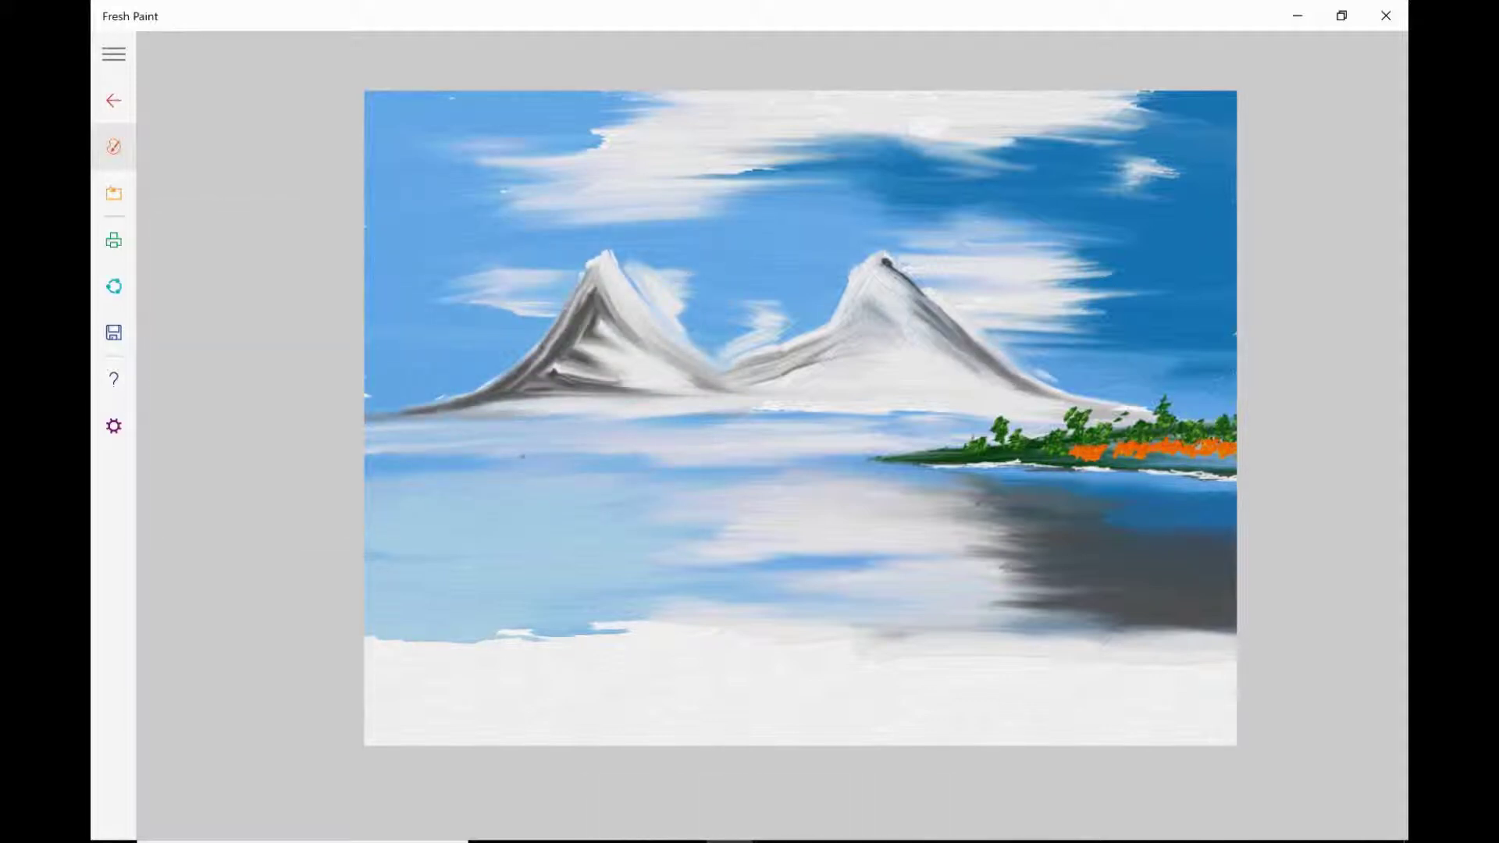
left_click(646, 326)
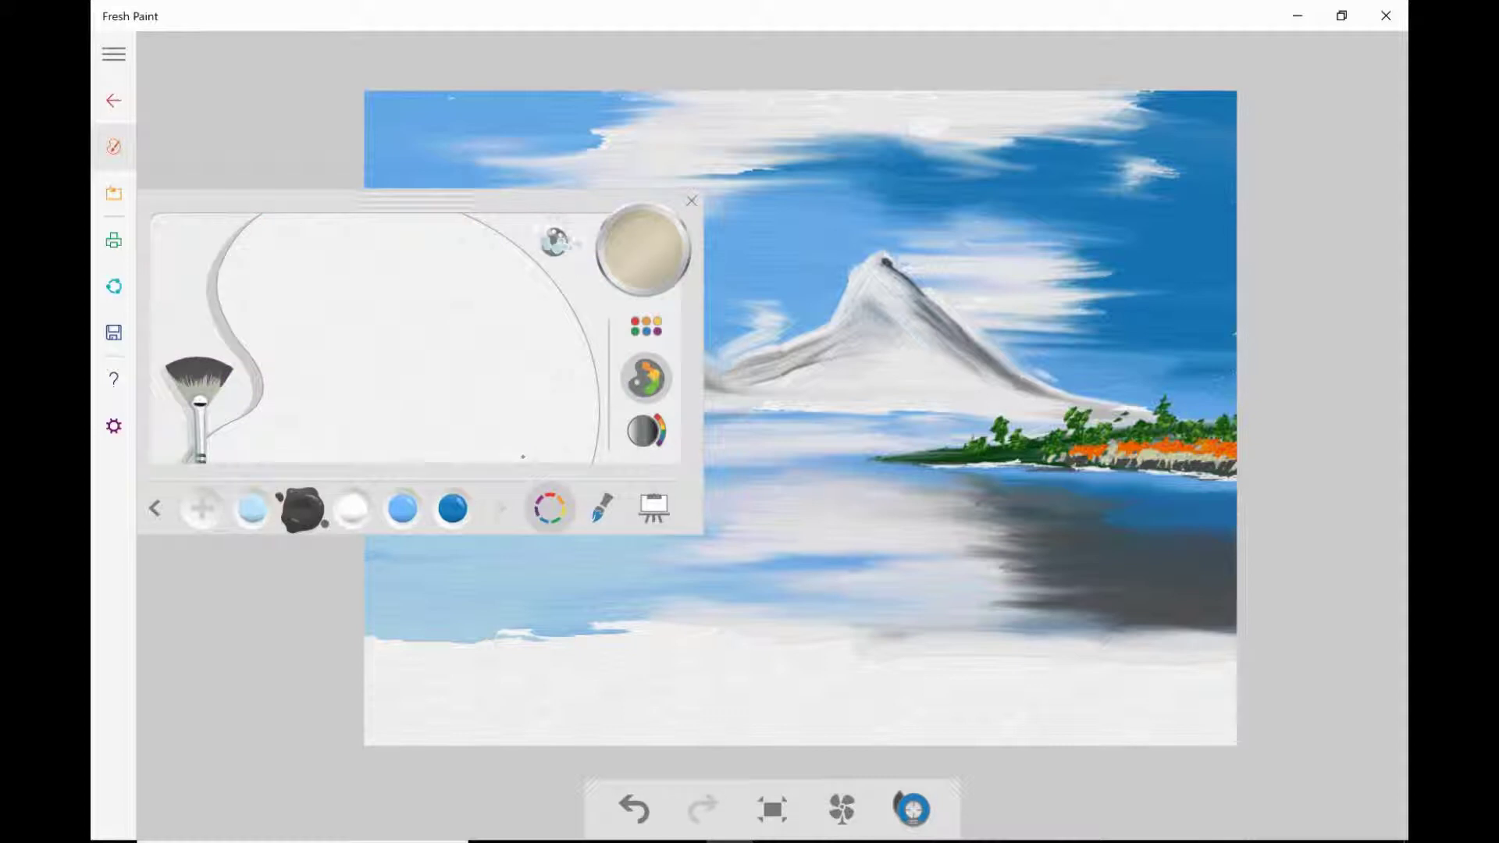
Blend the light blue water down into the bare strip on the lake's left side with a clean brush.
left_click(601, 507)
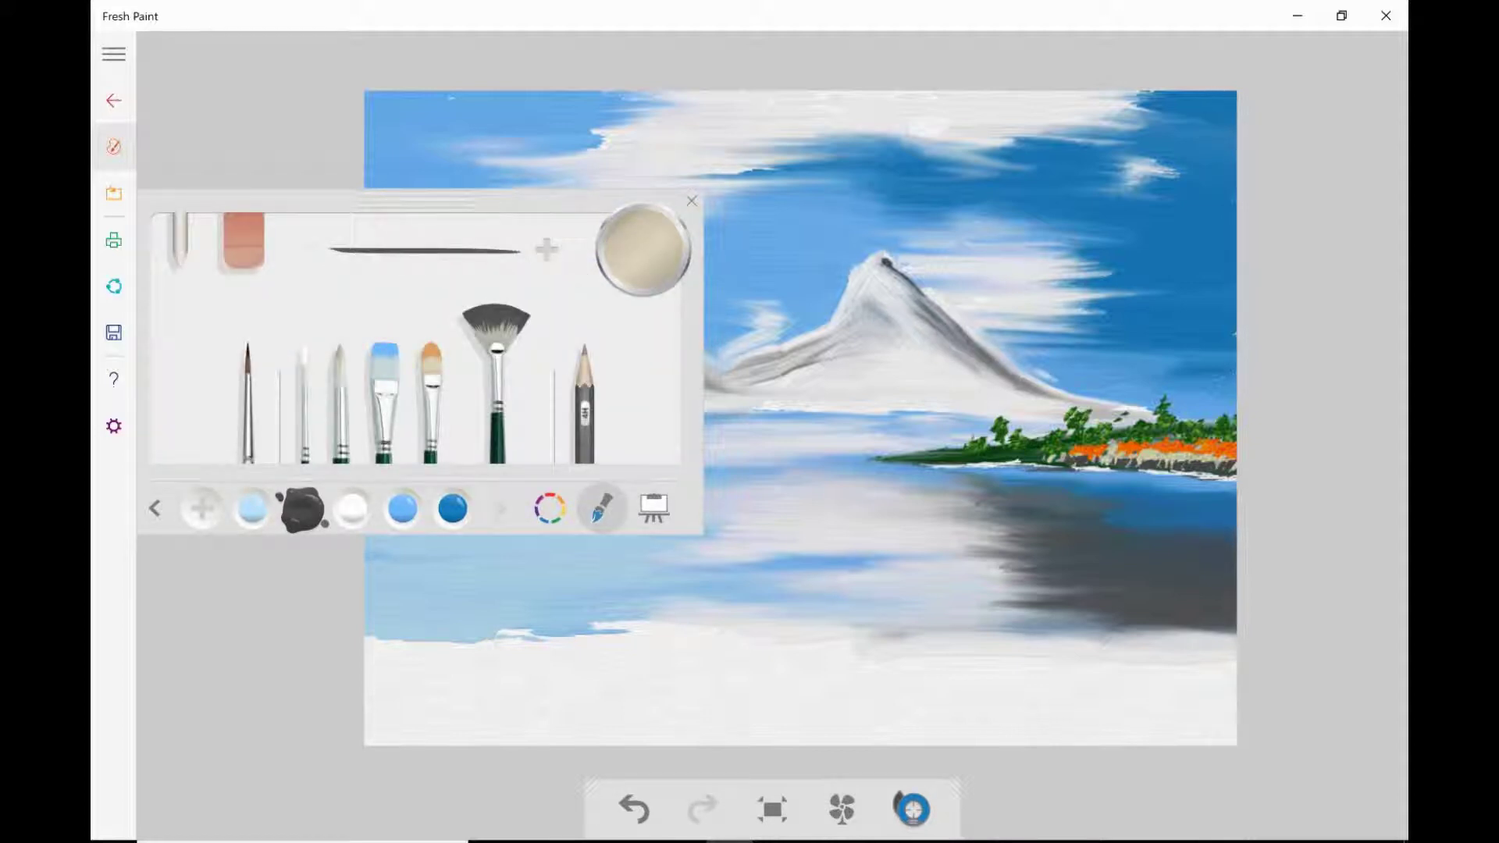
left_click(340, 375)
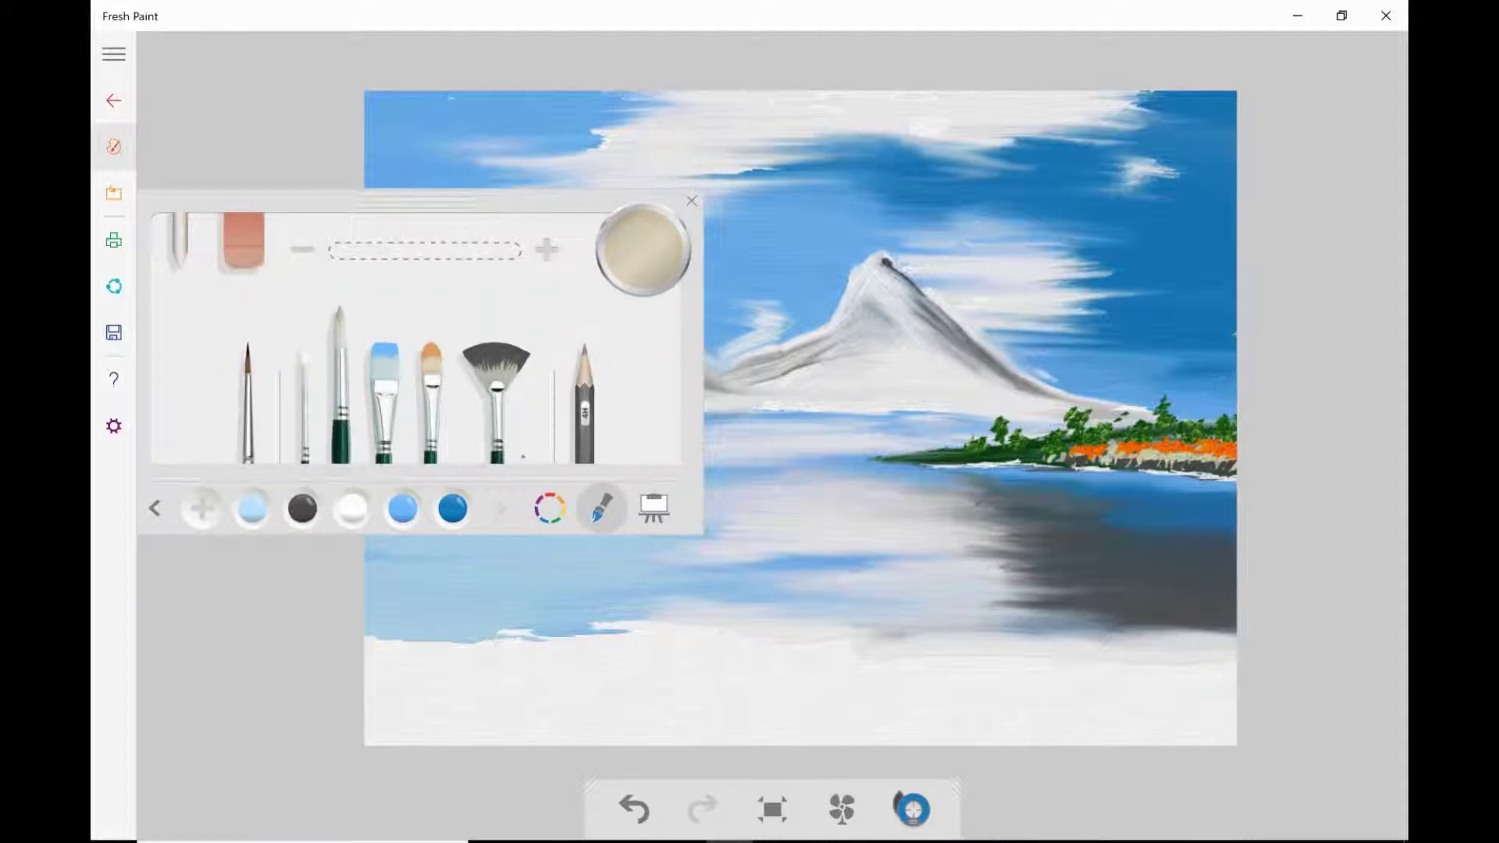
left_click(155, 508)
left_click(402, 509)
key("Escape")
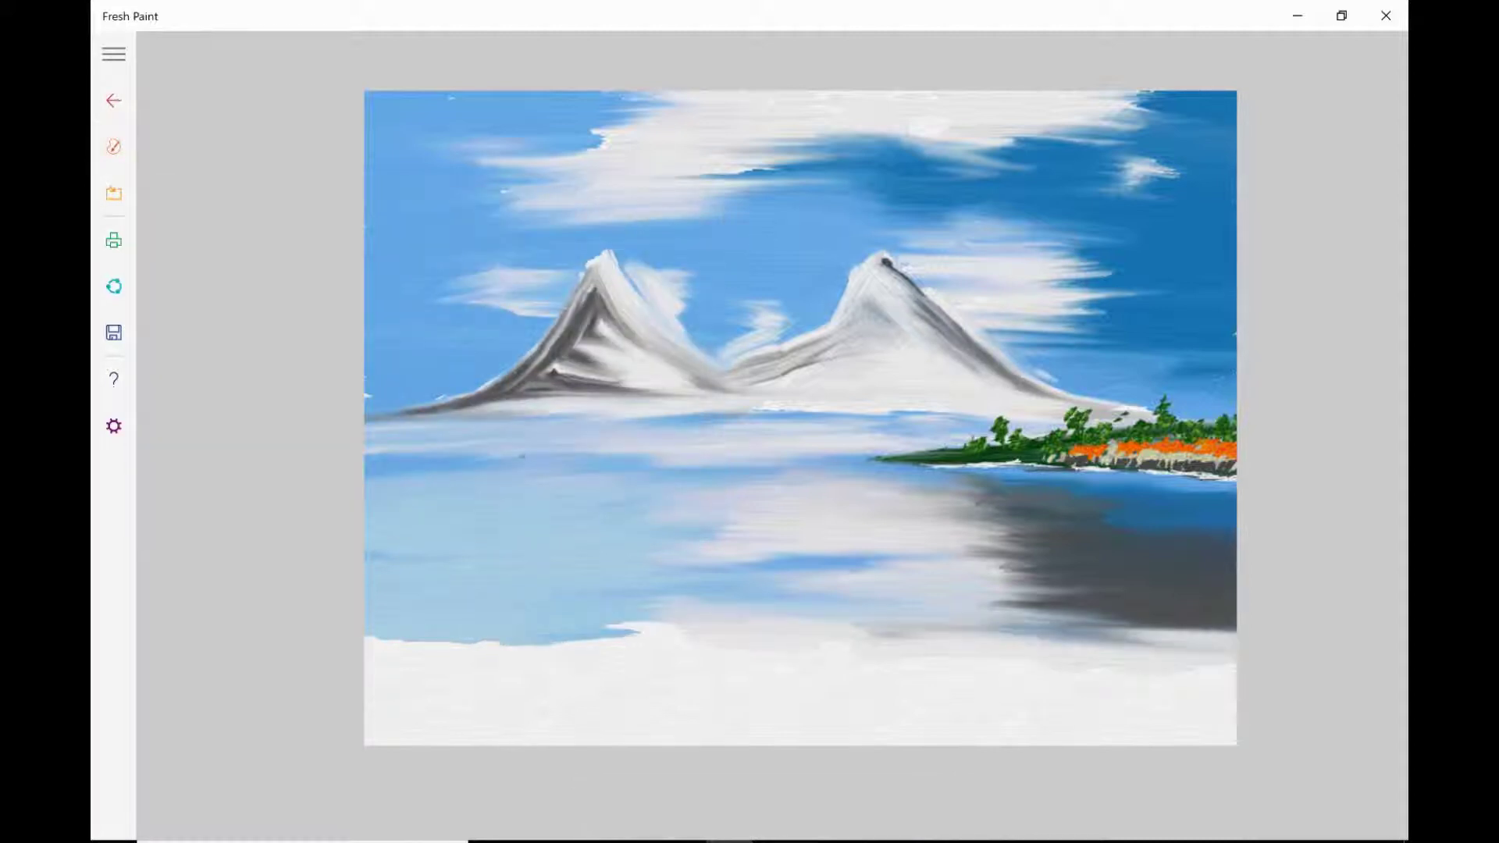
mouse_move(570, 641)
left_mouse_down()
mouse_move(706, 633)
mouse_move(663, 628)
left_mouse_up()
left_click_drag(484, 663, 652, 648)
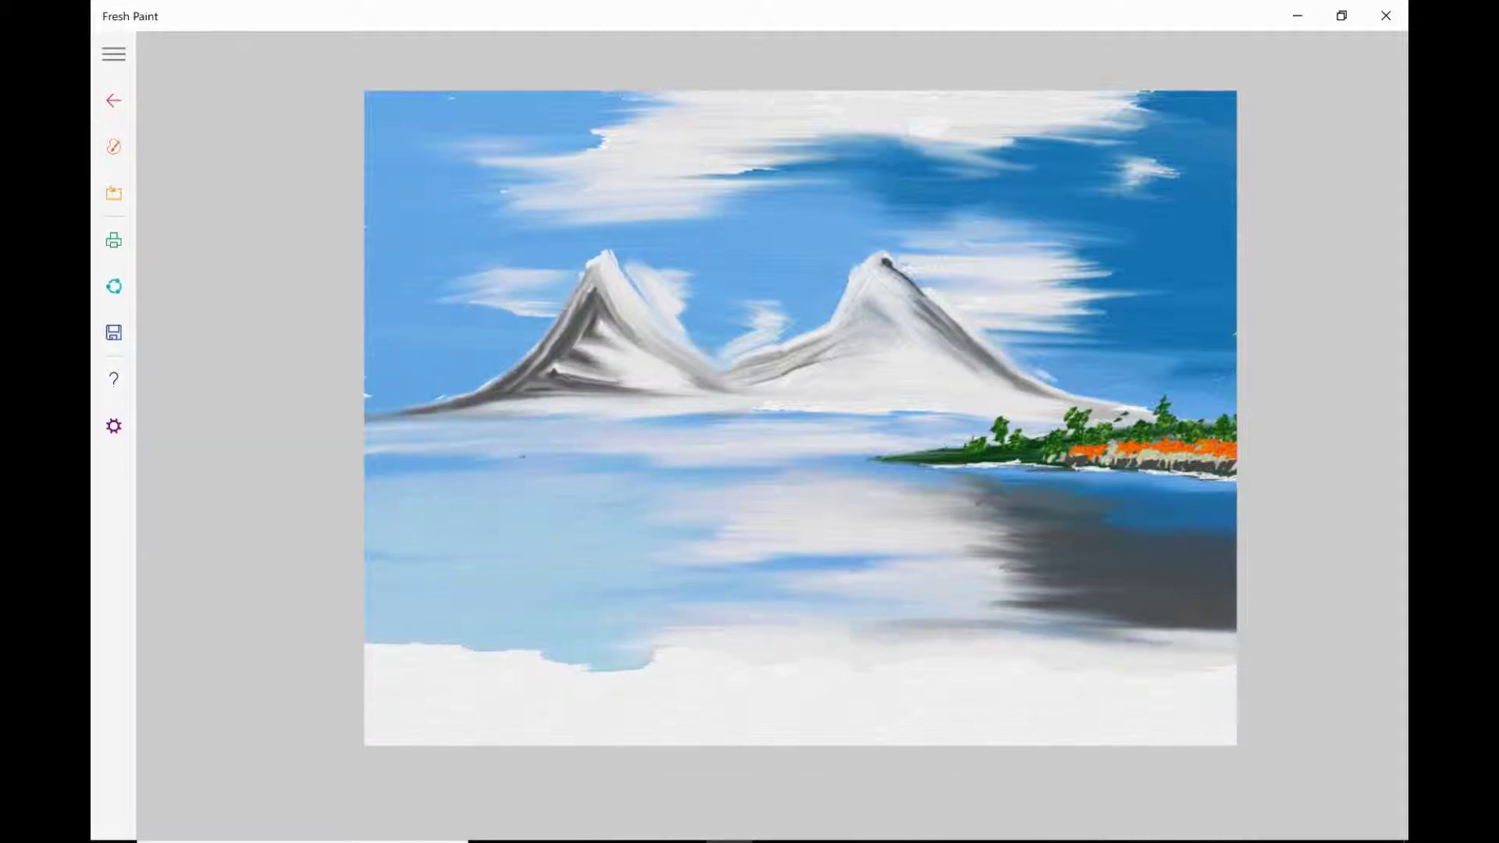
Smear the dark grey reflection sideways and downward into the surrounding white and blue water.
mouse_move(889, 624)
left_mouse_down()
mouse_move(1210, 640)
mouse_move(957, 636)
mouse_move(1230, 671)
mouse_move(999, 663)
mouse_move(1225, 687)
left_mouse_up()
left_click_drag(1148, 617, 906, 624)
left_click_drag(1046, 554, 968, 609)
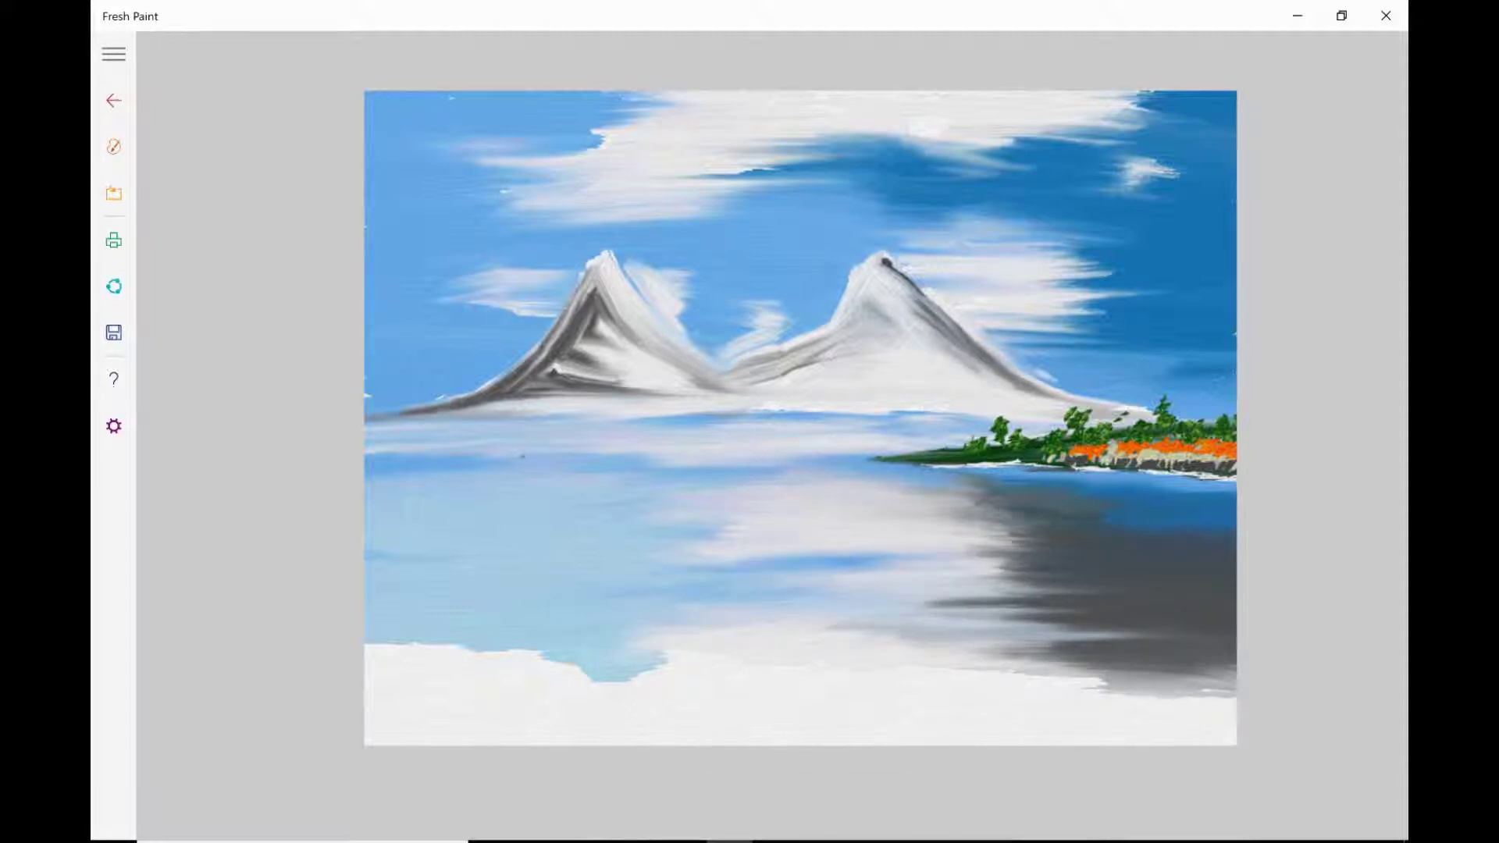
left_click_drag(1046, 500, 906, 546)
mouse_move(1132, 640)
left_mouse_down()
mouse_move(905, 586)
mouse_move(1209, 695)
left_mouse_up()
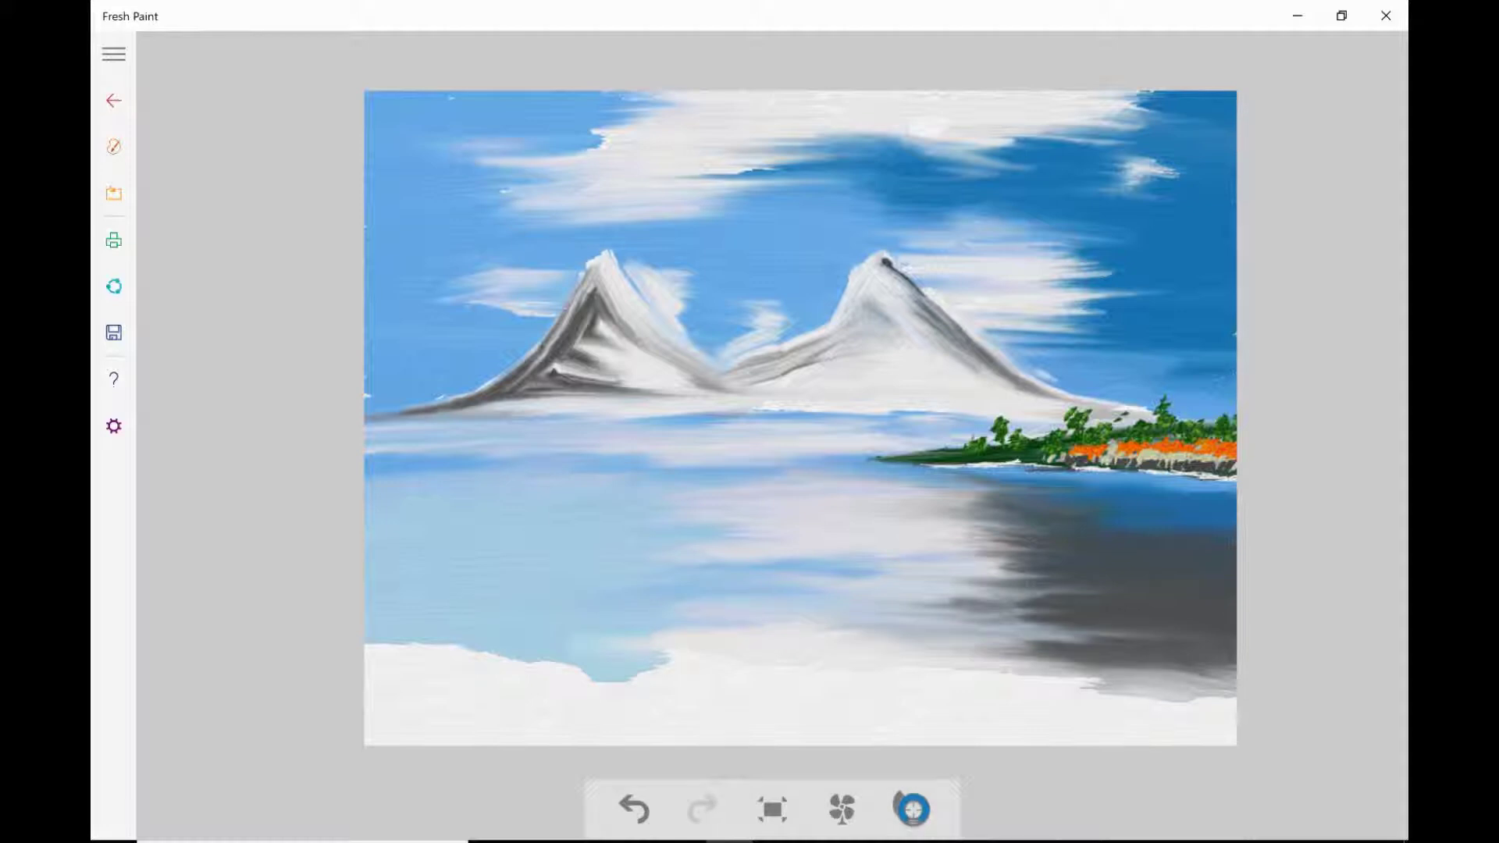
Try covering the bare strip along the bottom of the canvas with light blue, and undo the strokes.
left_click(113, 146)
left_click(403, 508)
left_click_drag(469, 656, 1031, 679)
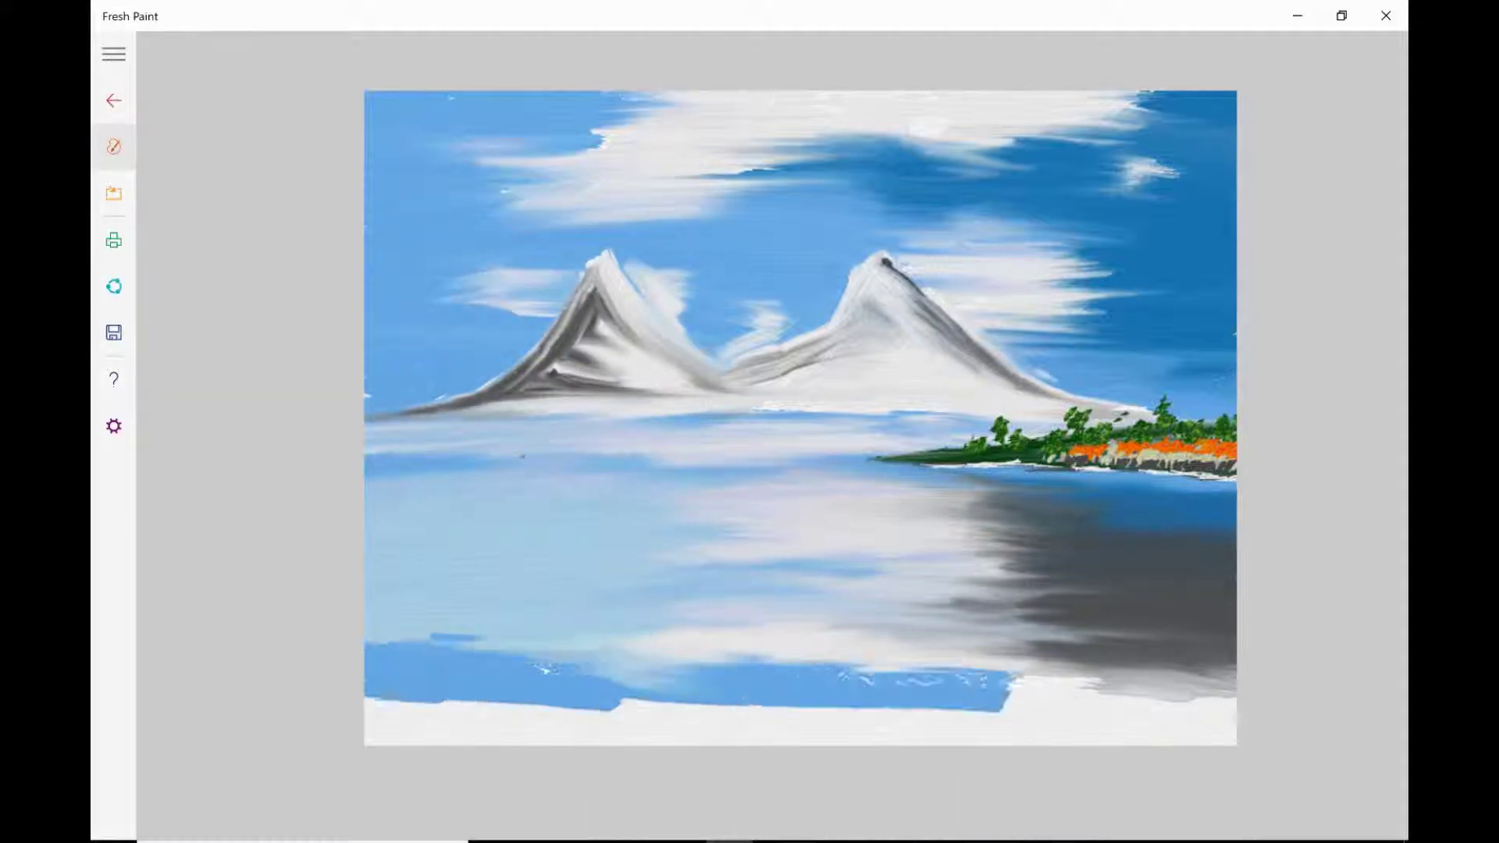
left_click_drag(734, 703, 1194, 726)
left_click_drag(968, 718, 390, 729)
left_click_drag(539, 722, 367, 730)
left_click(113, 146)
key("ctrl+z")
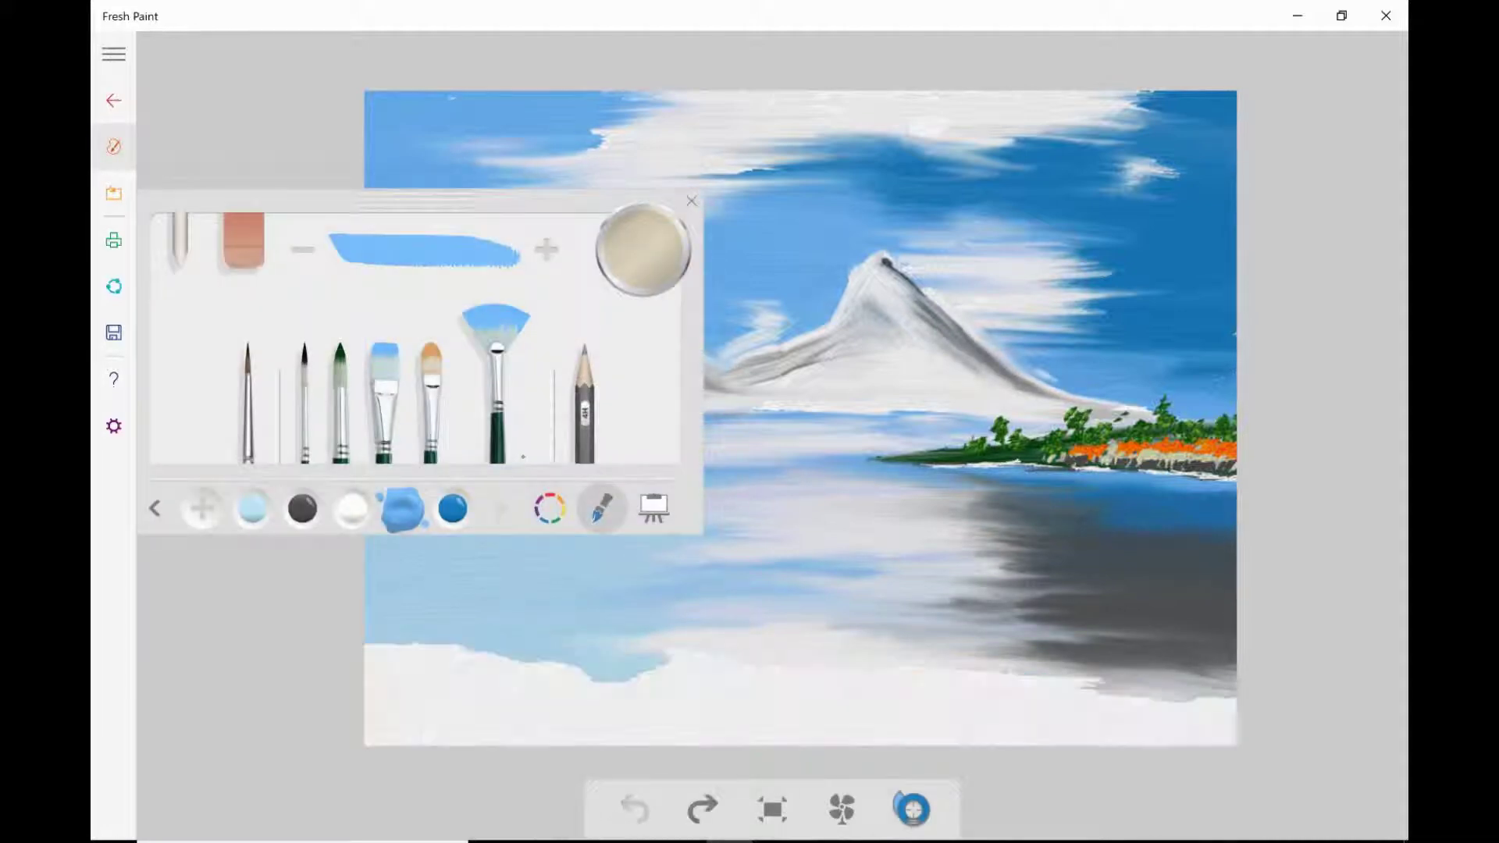
Paint a black shadow in the canvas's lower-right corner and work it into the grey reflection.
left_click(550, 508)
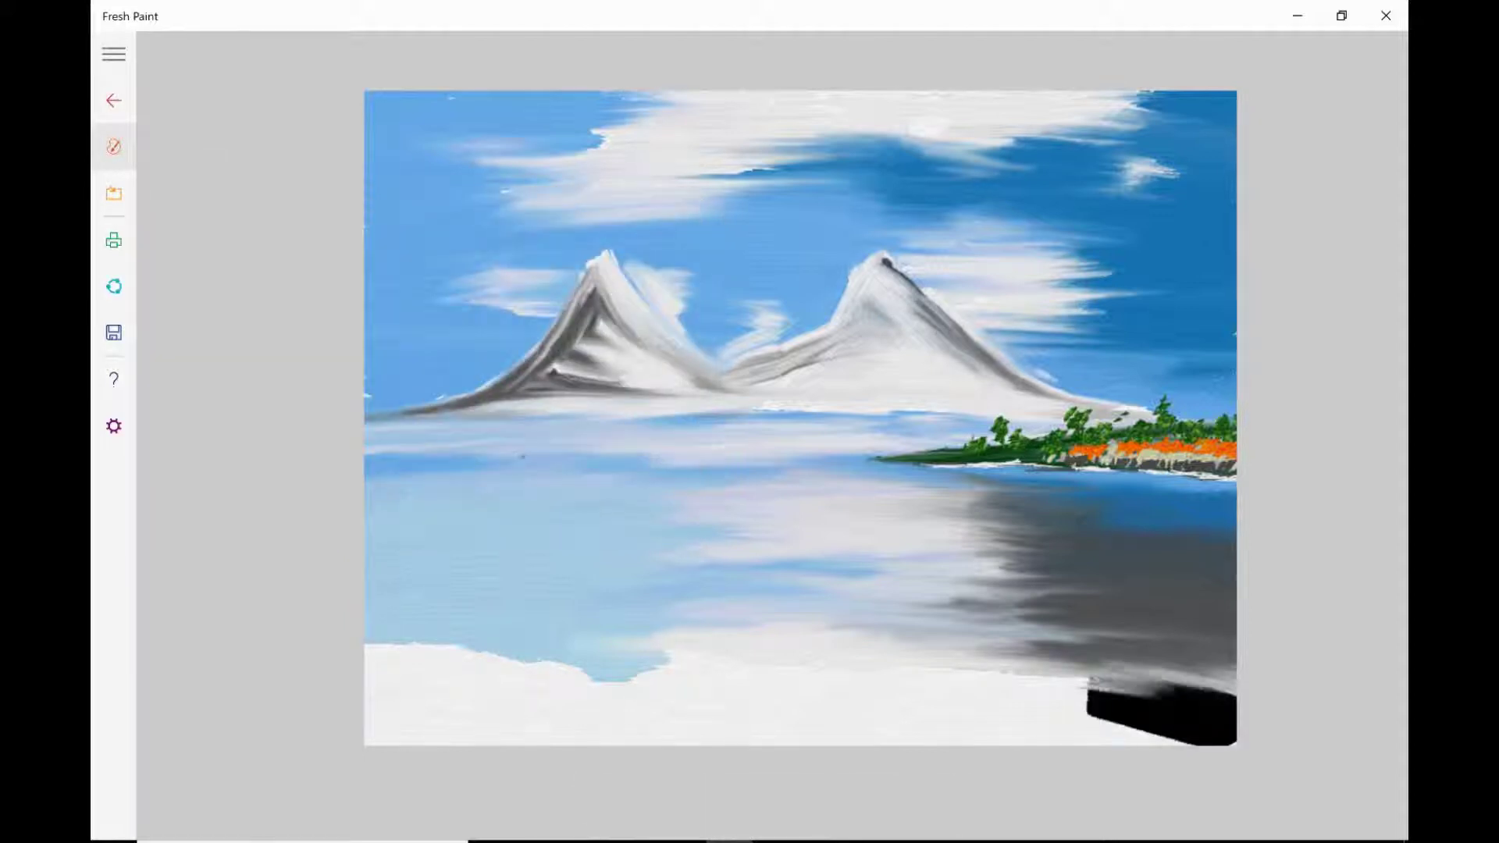
left_click_drag(1093, 679, 1233, 726)
left_click_drag(1046, 632, 1210, 703)
left_click_drag(1085, 695, 1171, 734)
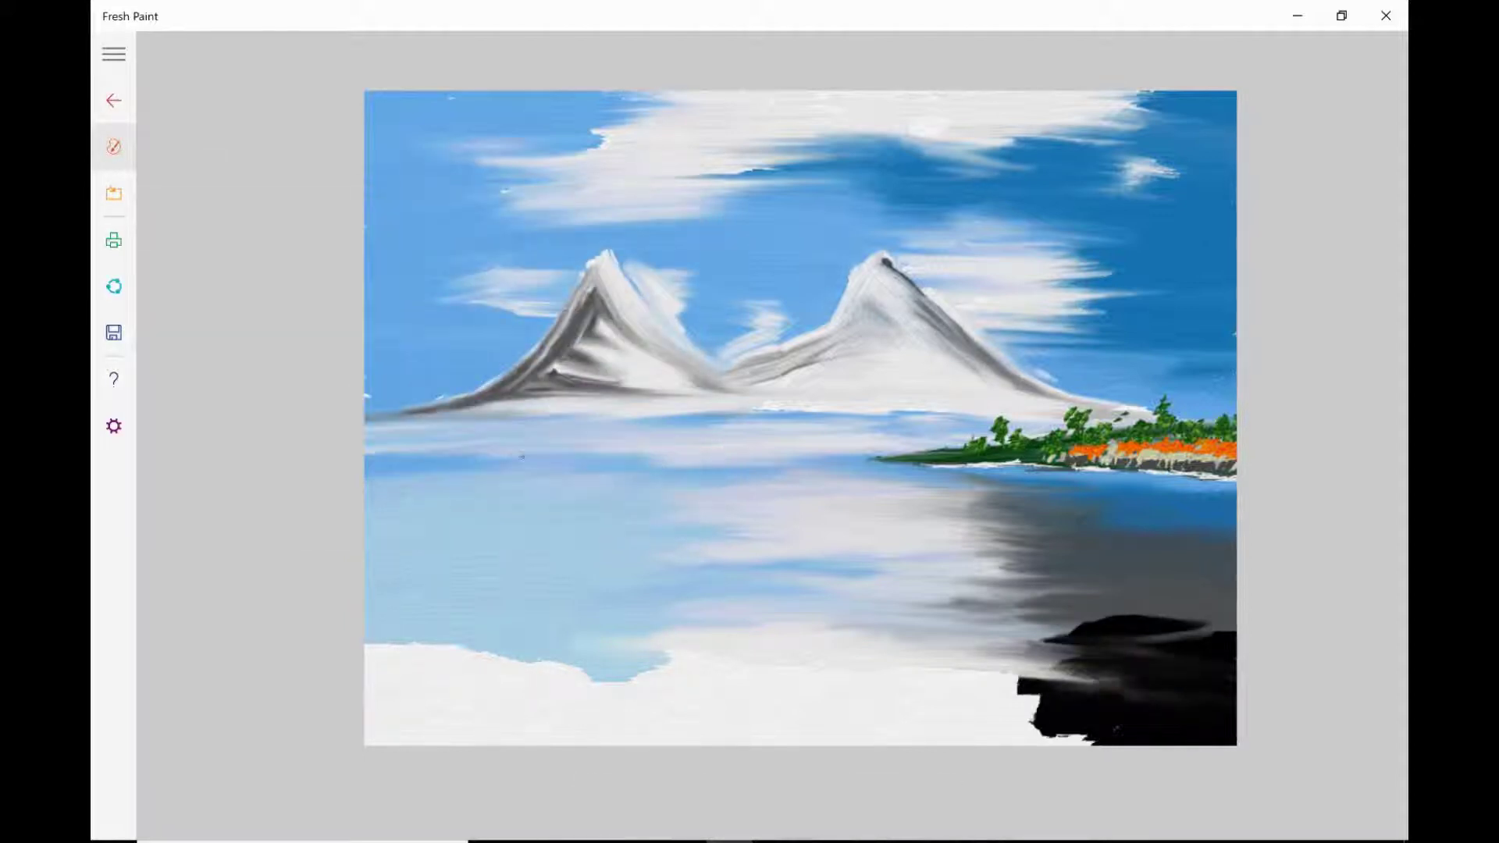
left_click_drag(1015, 624, 1233, 672)
left_click_drag(1038, 656, 1195, 703)
Paint medium blue over the black corner and blend the dark edge toward the middle of the lake.
left_click(113, 146)
left_click(426, 337)
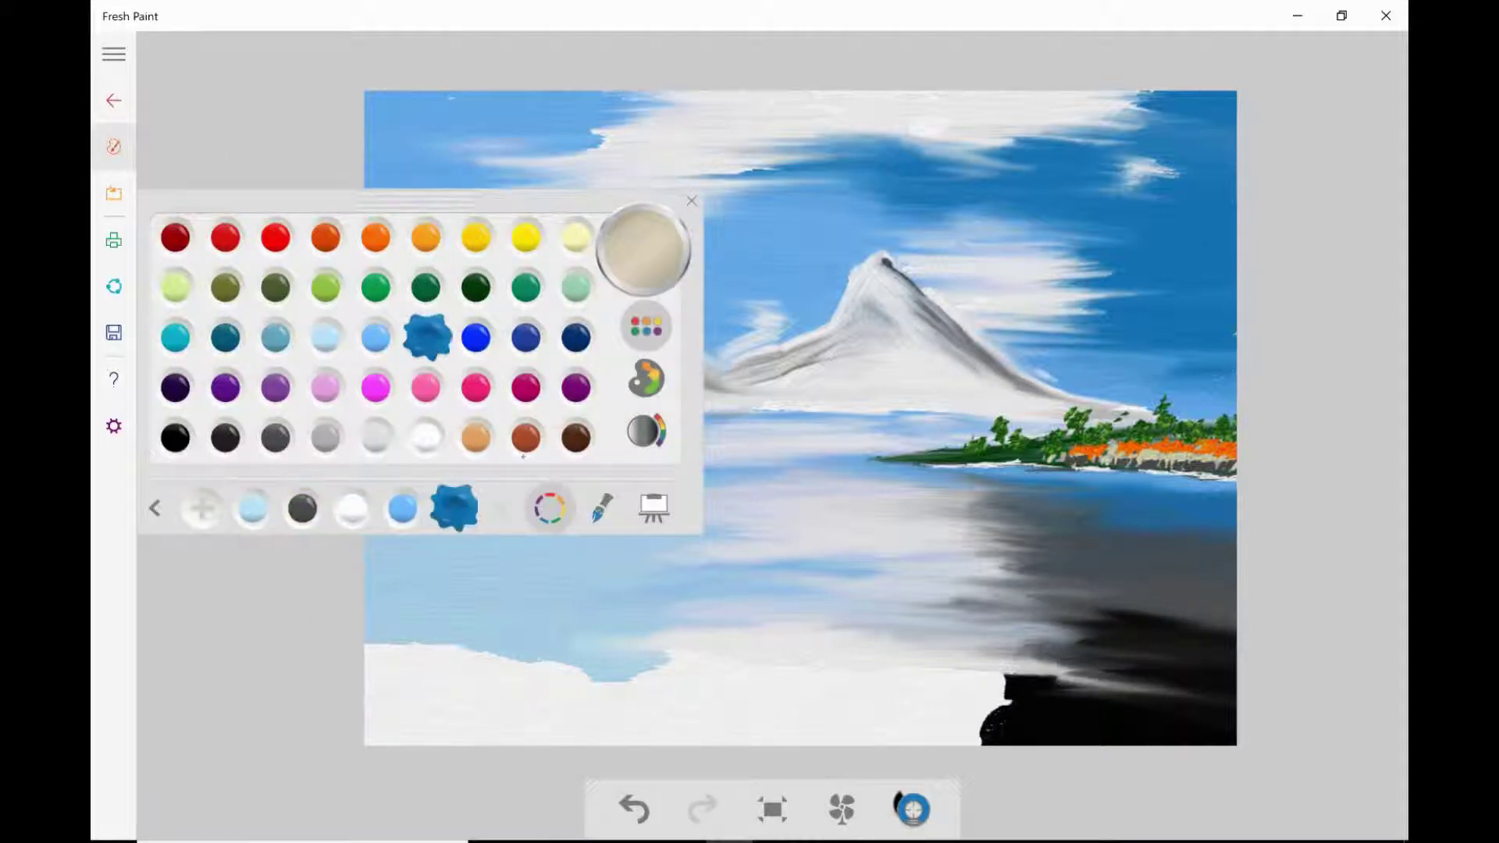
left_click_drag(1030, 703, 1226, 726)
left_click_drag(1132, 648, 1233, 687)
left_click(114, 146)
left_click_drag(1077, 687, 1218, 702)
left_click_drag(960, 703, 1148, 648)
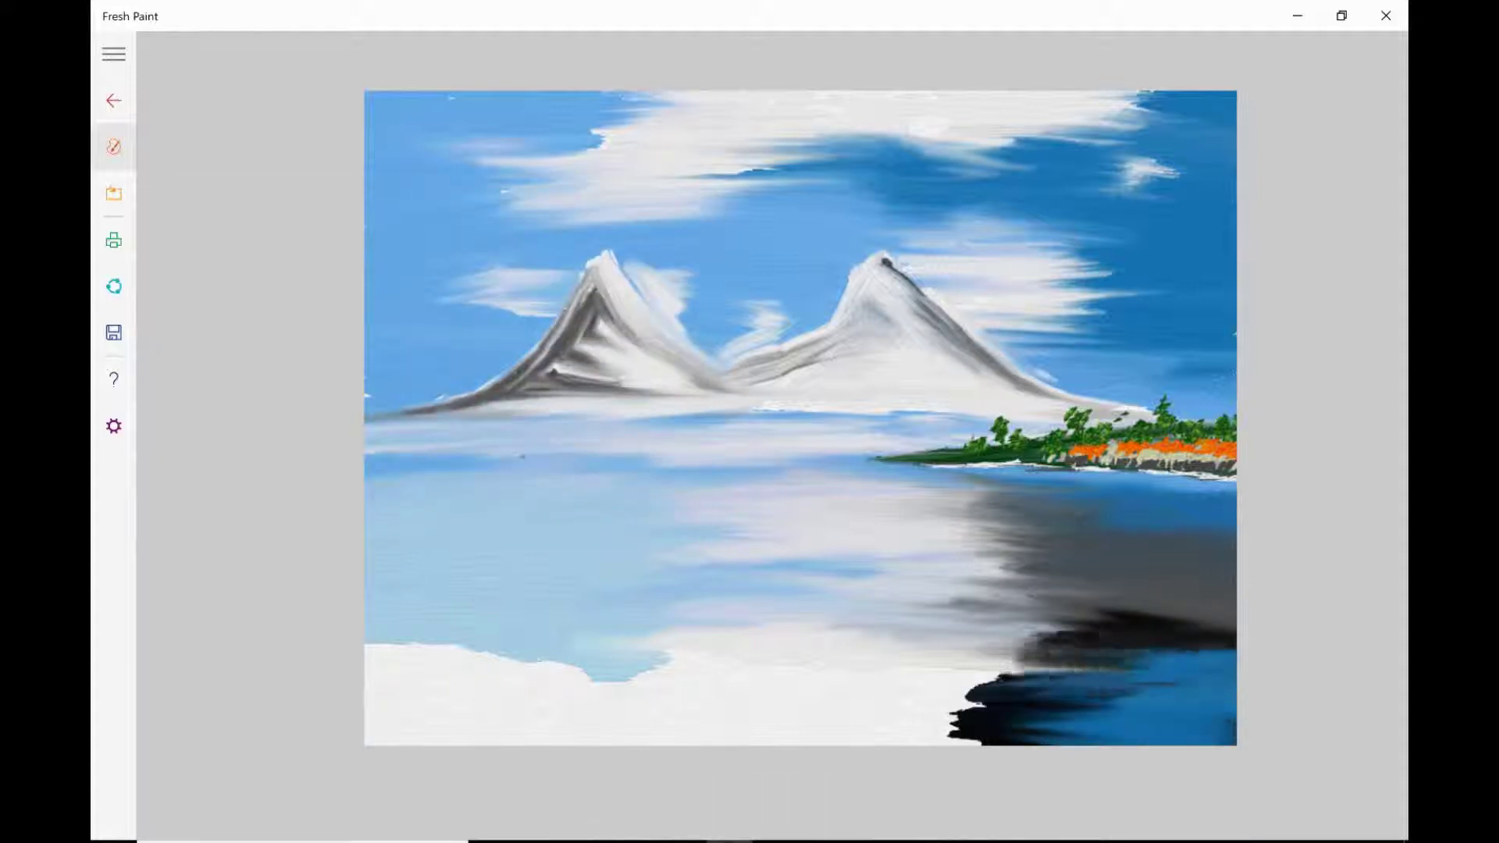
left_click_drag(983, 624, 1195, 687)
mouse_move(914, 702)
left_mouse_down()
mouse_move(1163, 664)
mouse_move(1085, 734)
left_mouse_up()
Extend the medium blue water leftward along the bottom of the lake, around the remaining black patch.
left_click(113, 146)
left_click(426, 337)
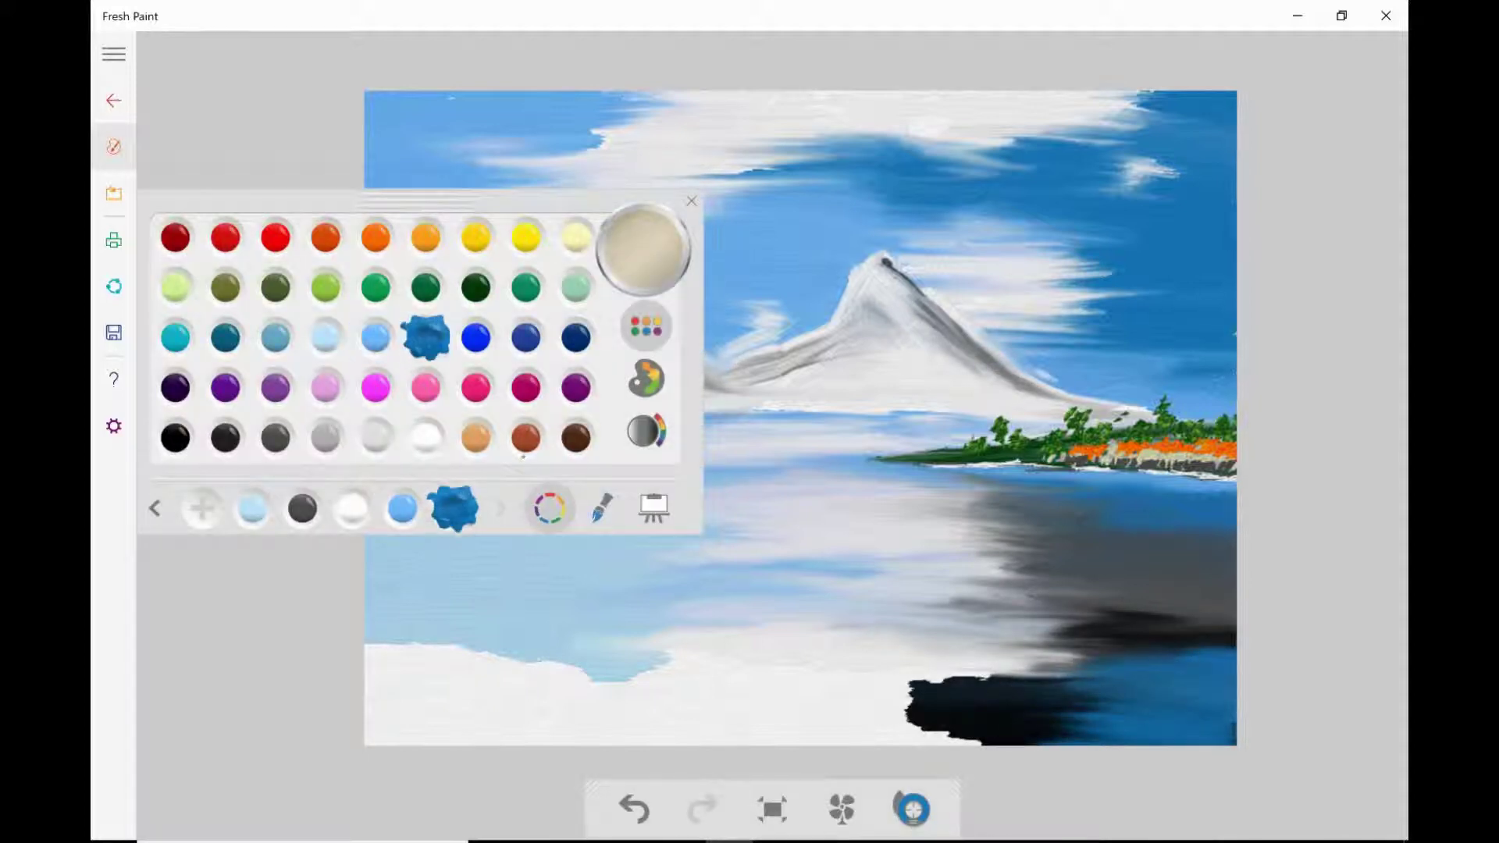
left_click_drag(781, 703, 1000, 726)
left_click_drag(679, 671, 1116, 664)
left_click_drag(531, 679, 804, 726)
Paint white over the lower-left part of the lake, overlapping the end of the blue water.
left_click(113, 146)
left_click(425, 337)
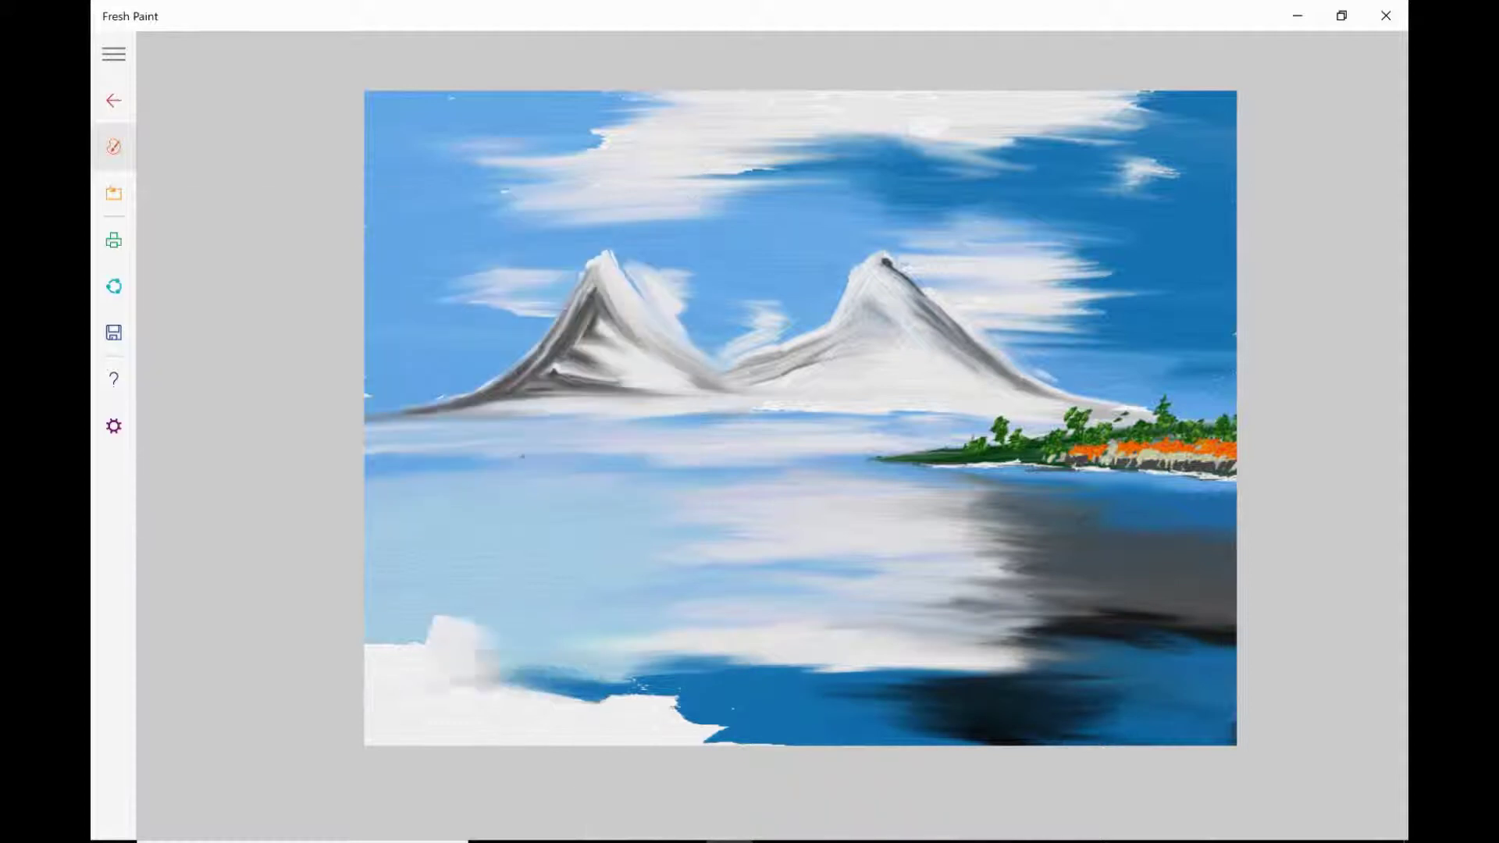
left_click_drag(468, 687, 742, 726)
mouse_move(664, 671)
left_mouse_down()
mouse_move(374, 648)
mouse_move(1046, 656)
left_mouse_up()
Blend the white, blue and black areas of the lower lake with horizontal strokes of a clean fan brush.
left_click(113, 146)
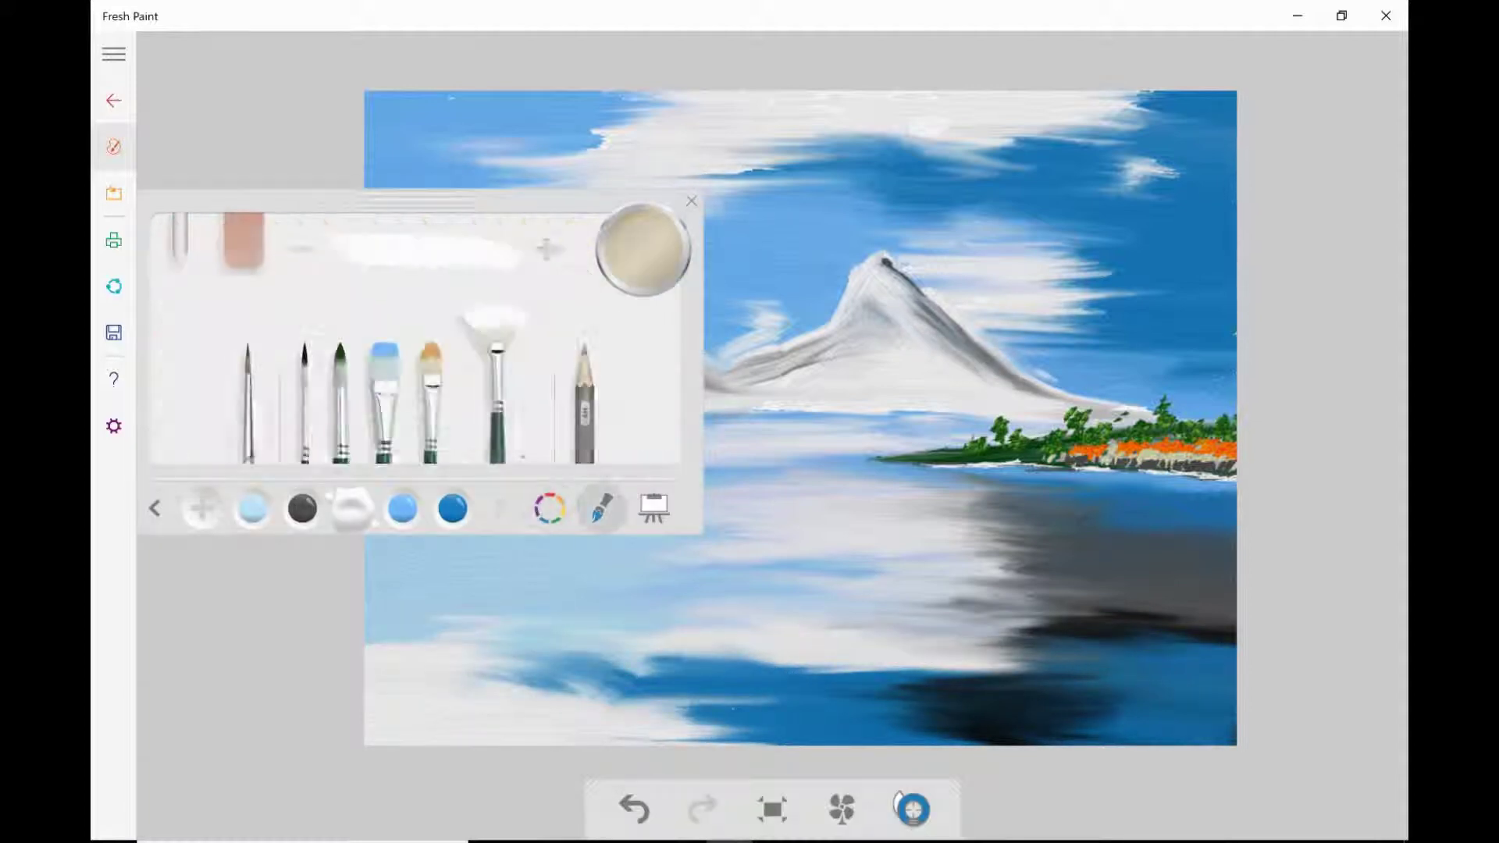
left_click(583, 414)
left_click_drag(484, 687, 1109, 702)
left_click_drag(507, 652, 663, 707)
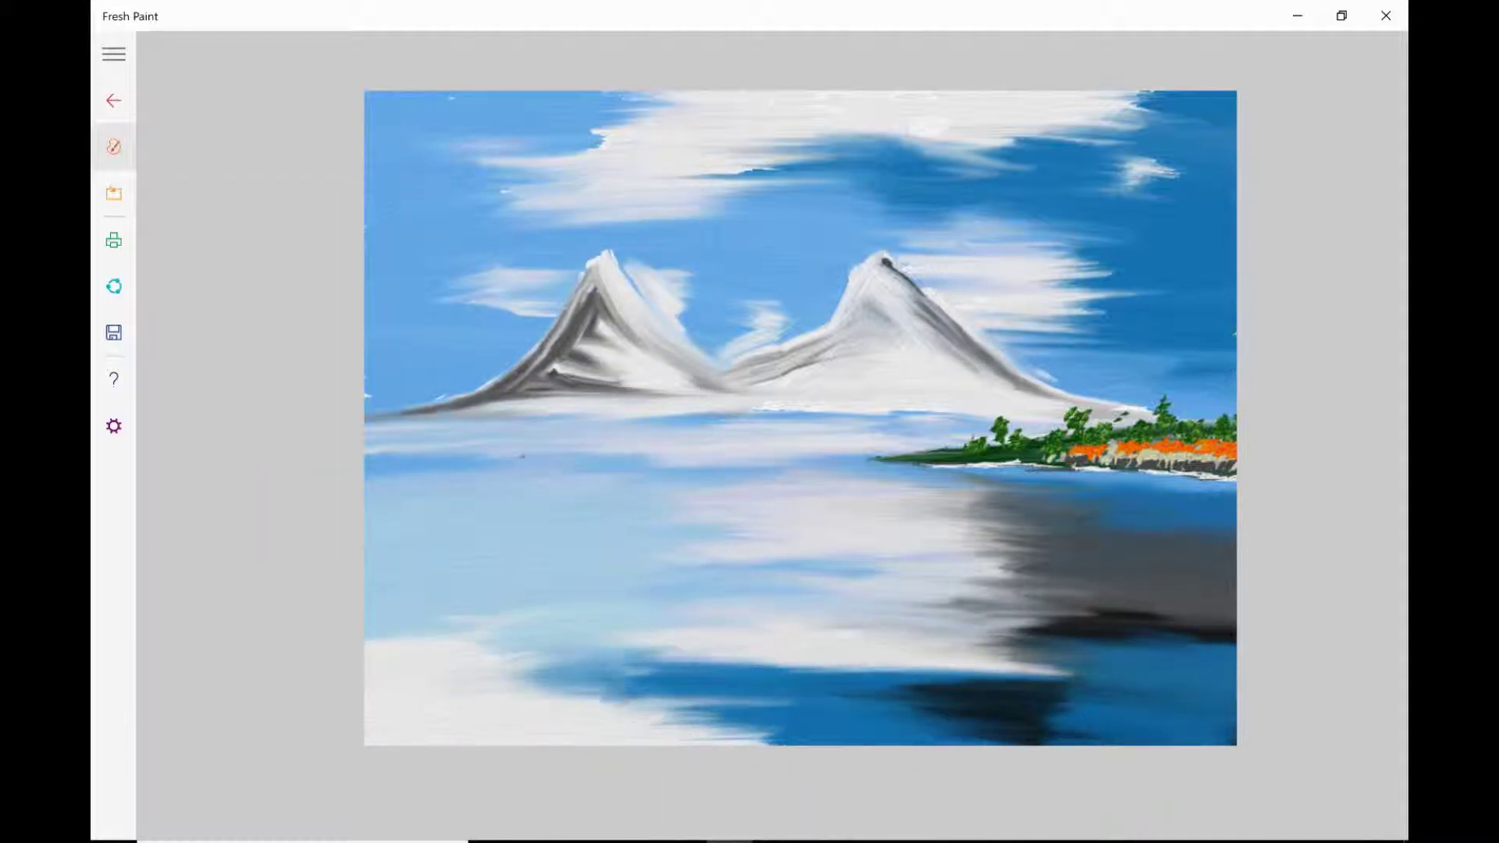
left_click_drag(437, 640, 773, 733)
mouse_move(601, 703)
left_mouse_down()
mouse_move(1069, 695)
mouse_move(507, 672)
left_mouse_up()
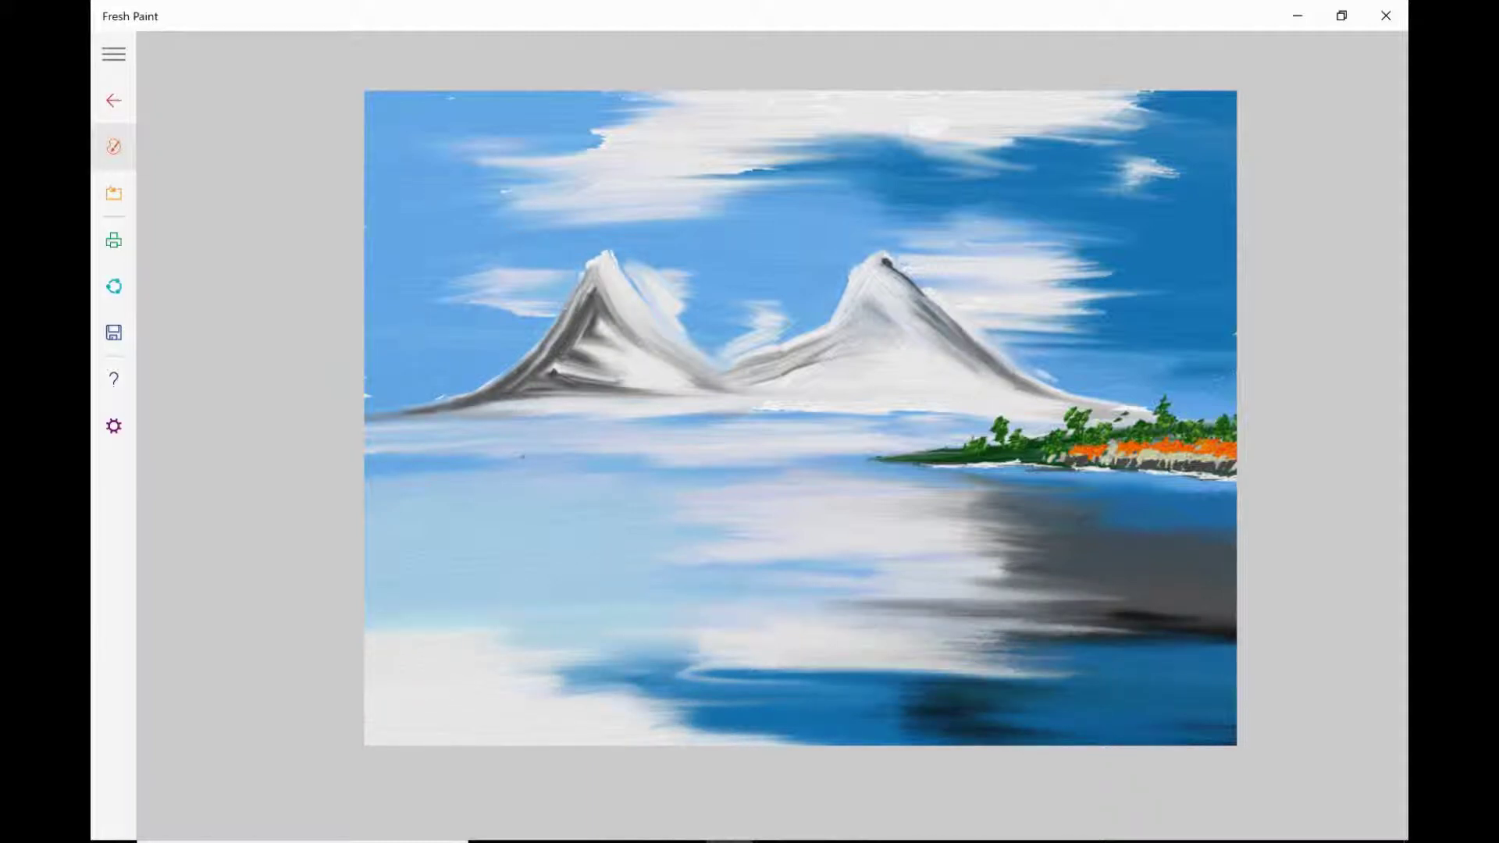
left_click(114, 146)
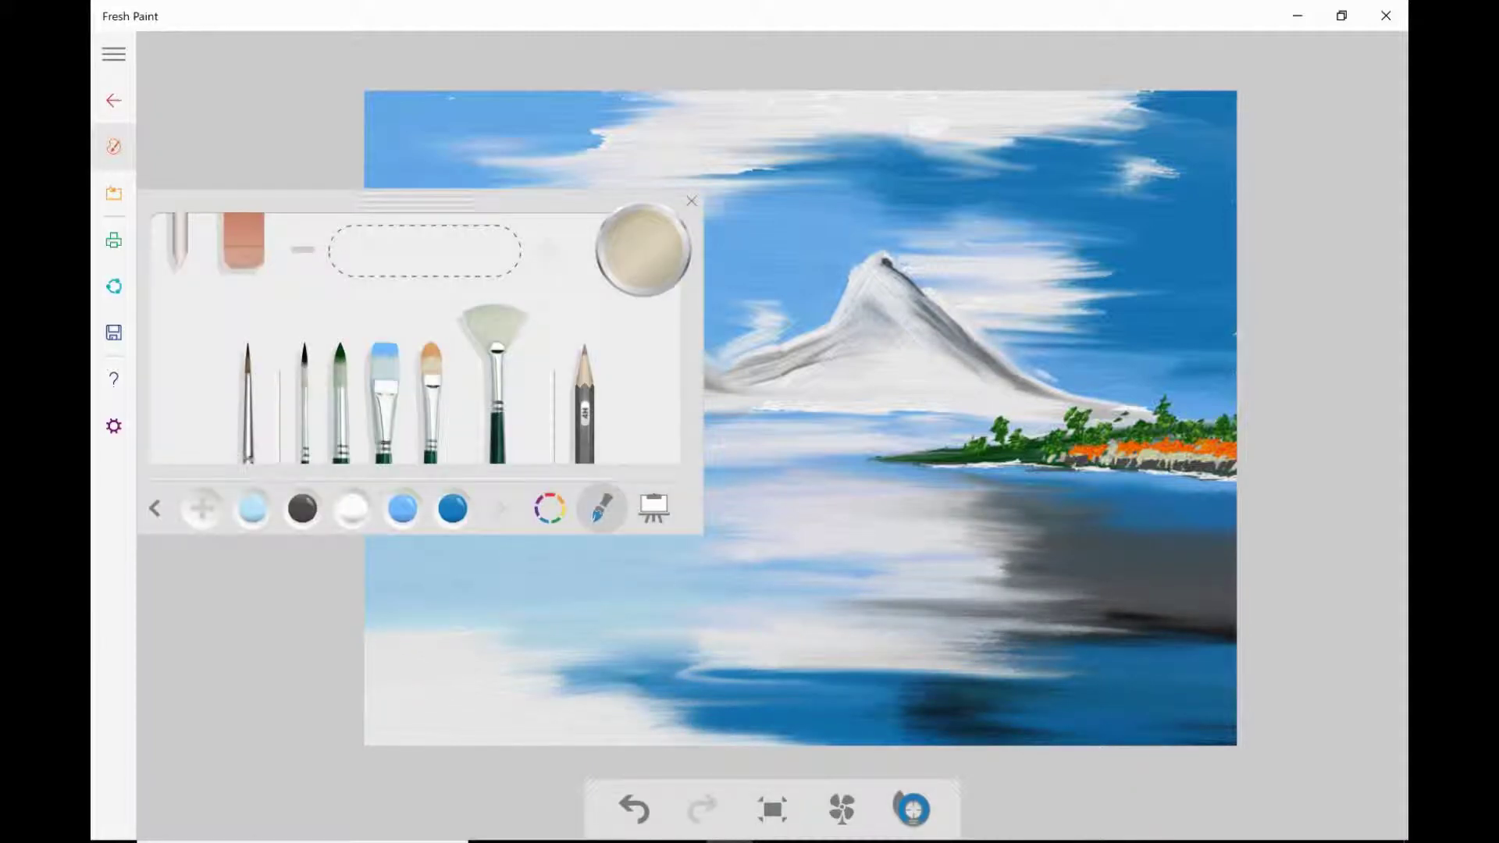
left_click(113, 146)
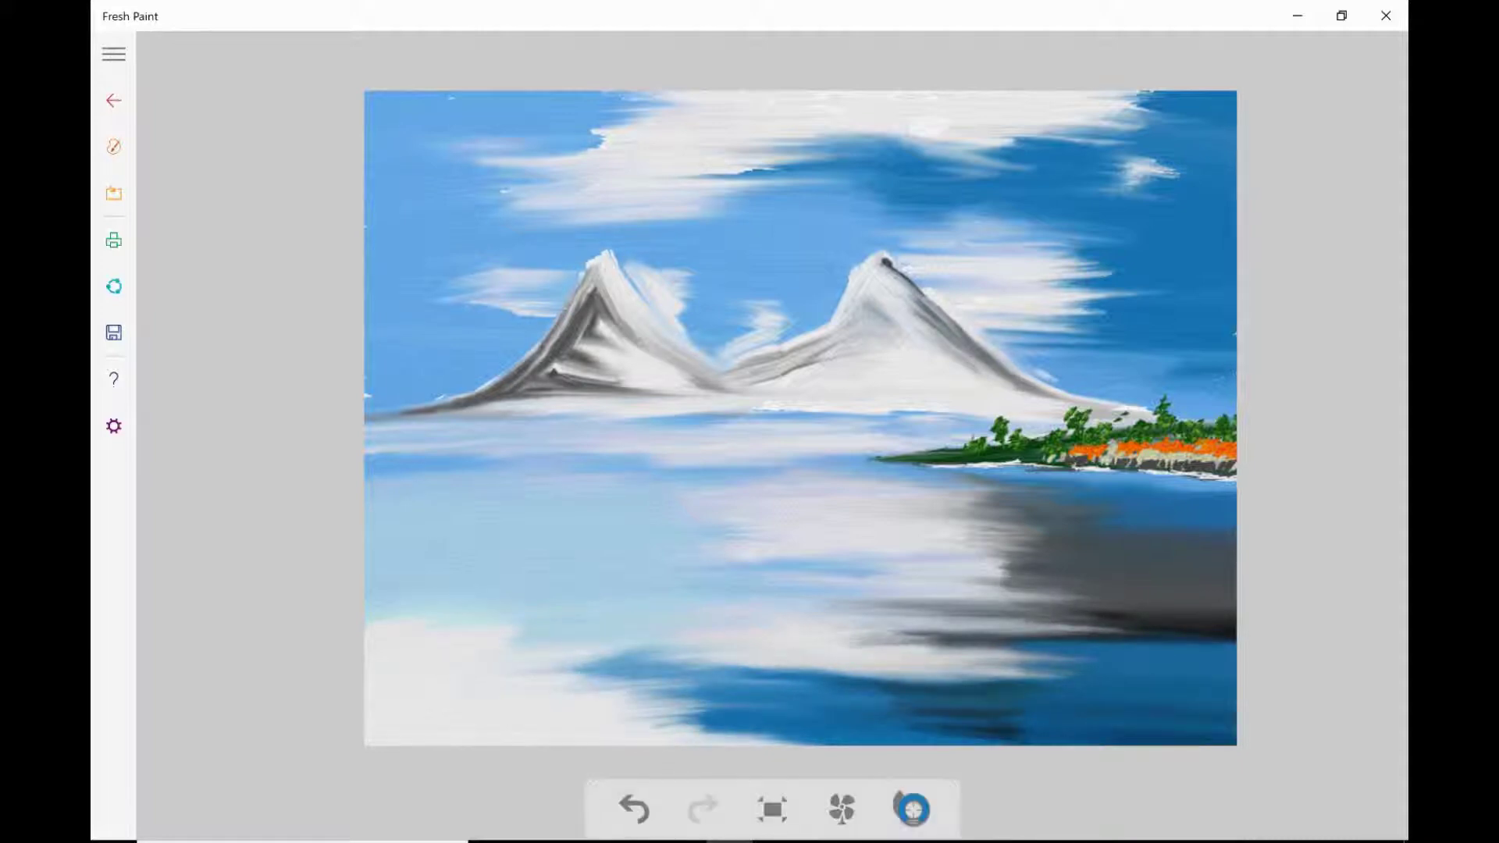
Pick the saved mixed green and dab a first leaf cluster in the sky left of the left mountain.
left_click(113, 146)
left_click(155, 508)
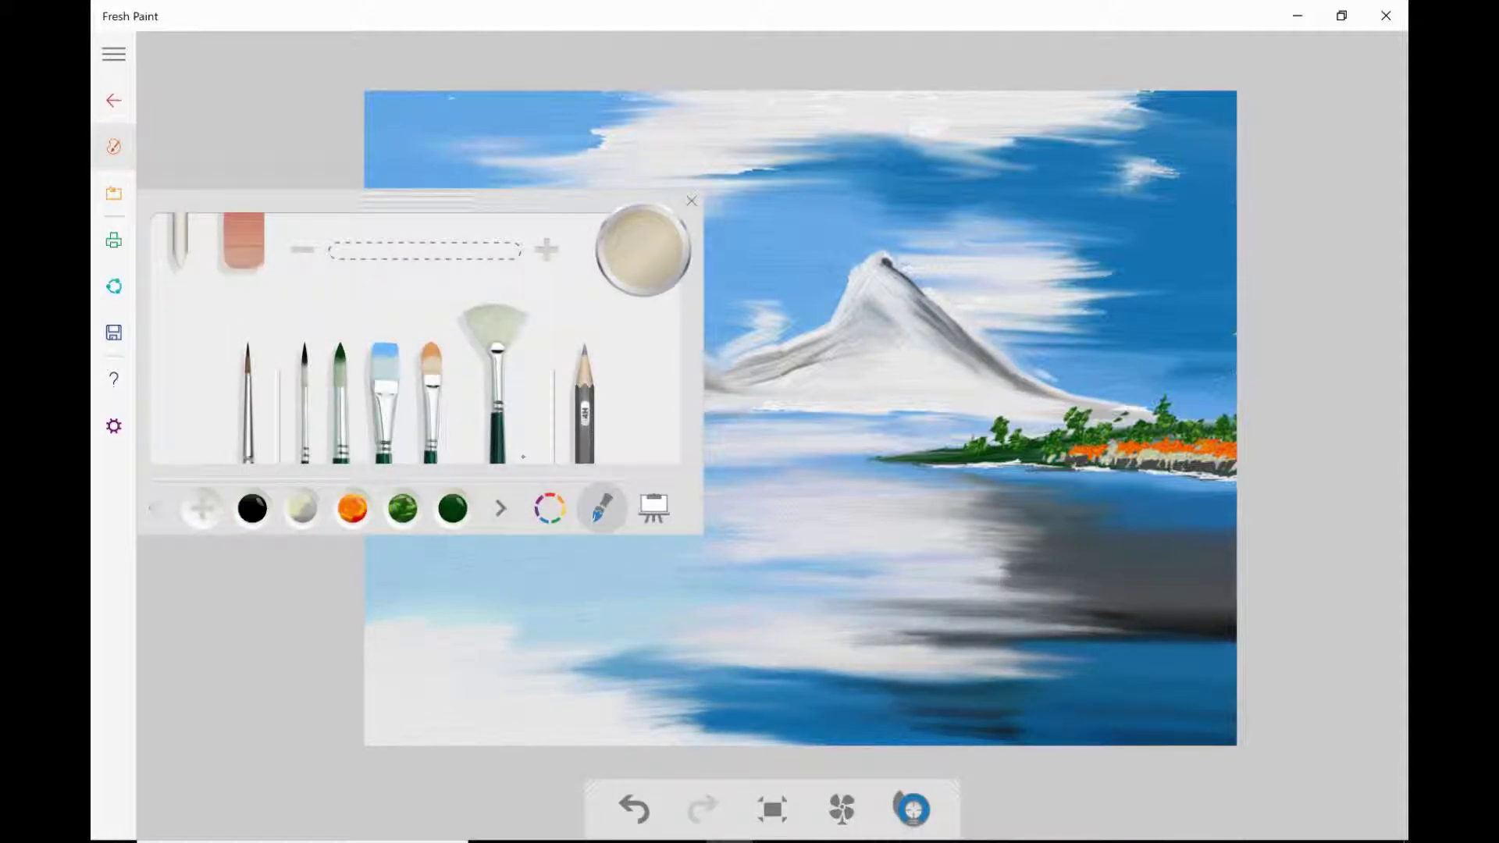
left_click(352, 508)
left_click(402, 508)
left_click(113, 146)
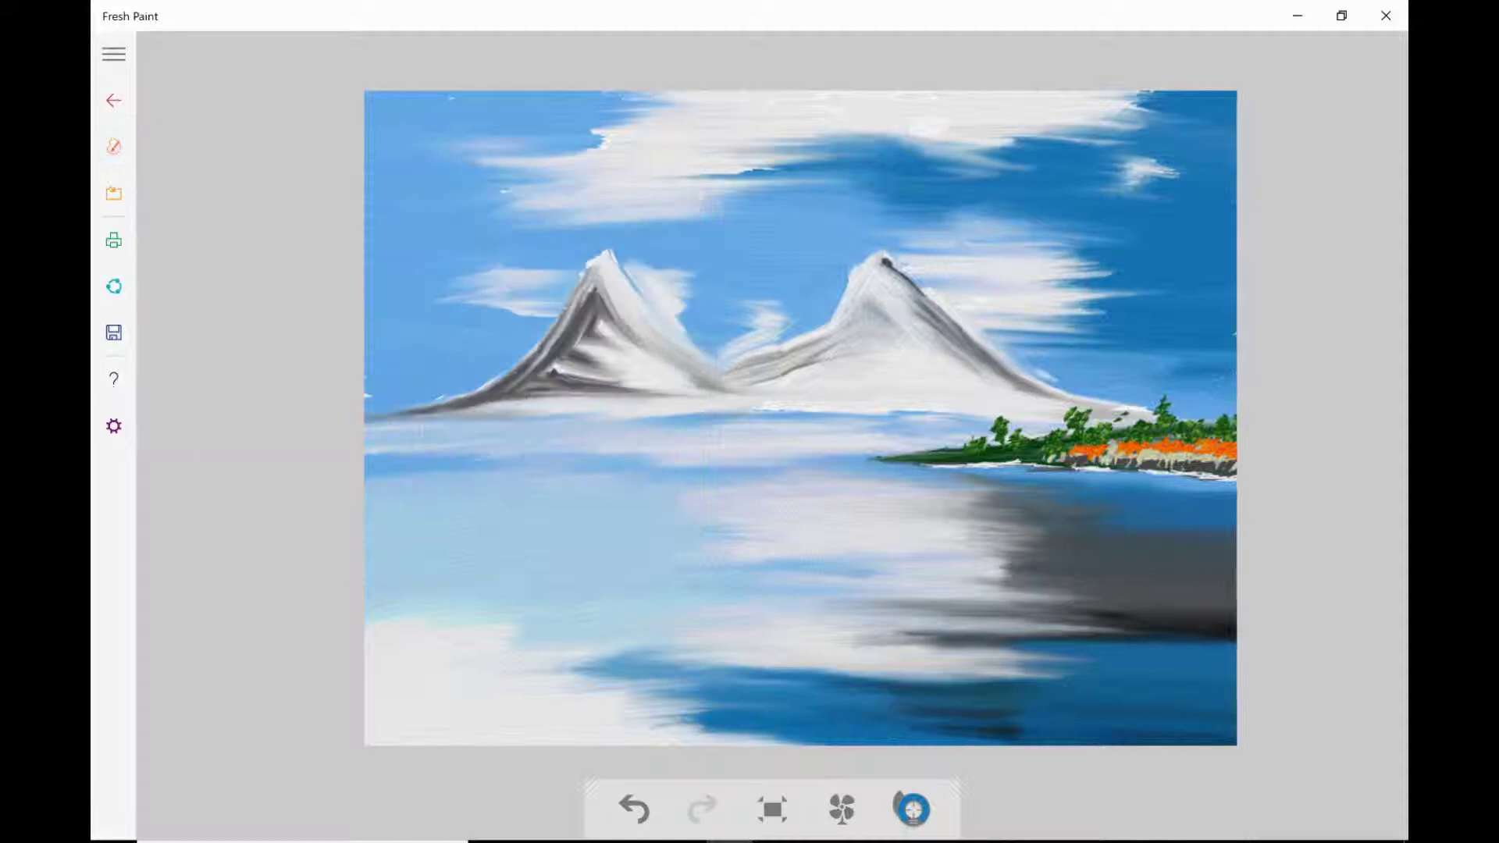
left_click_drag(417, 306, 418, 326)
left_click_drag(433, 302, 433, 322)
left_click_drag(449, 302, 441, 343)
left_click_drag(429, 266, 433, 308)
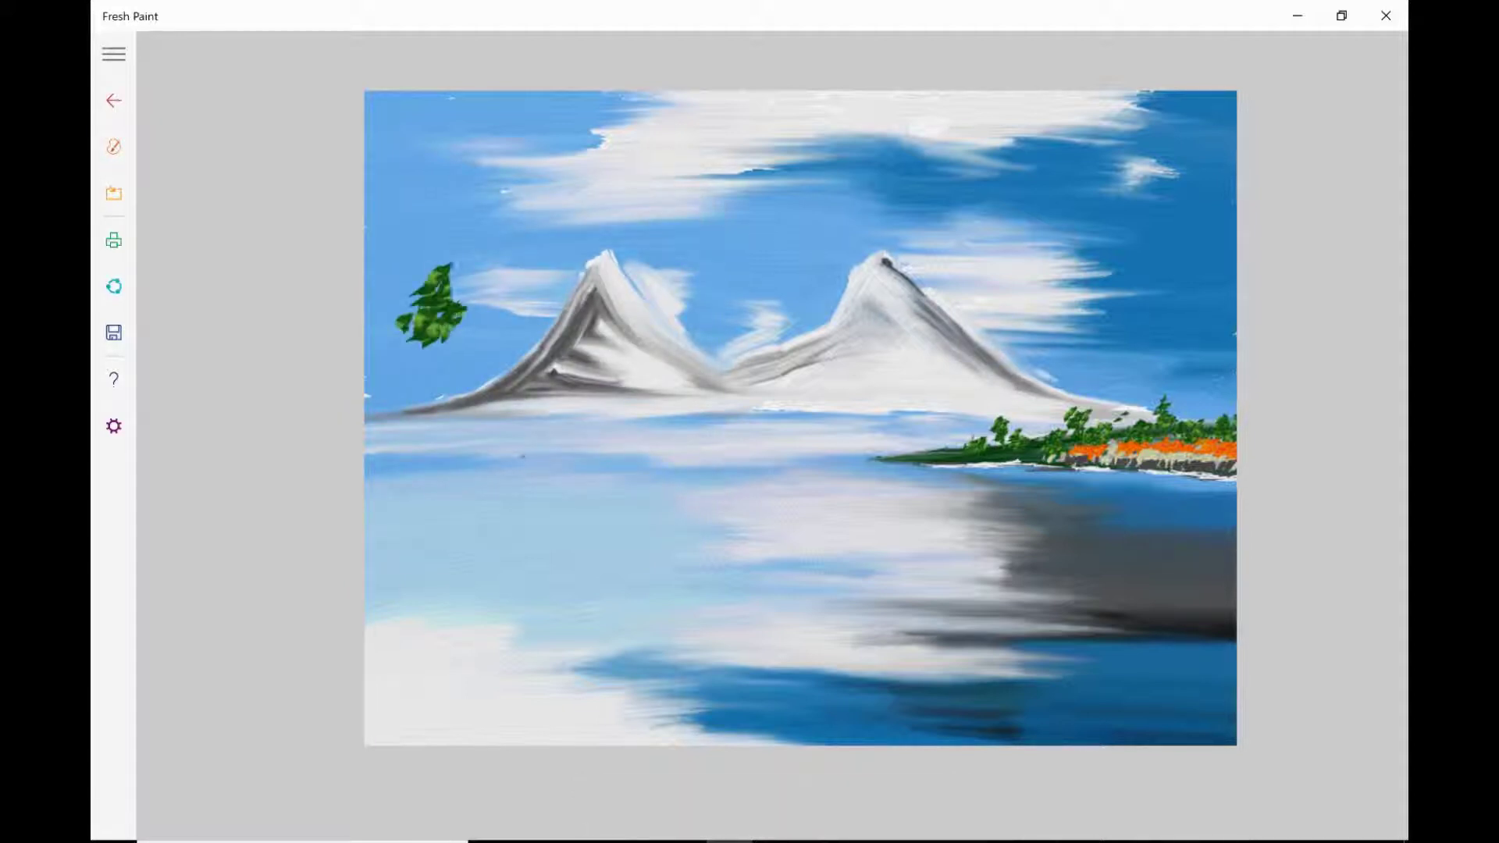
Dab more leaves around the first cluster to form a tree crown reaching down to the mountain's foot.
left_click_drag(414, 230, 437, 273)
left_click_drag(469, 234, 480, 304)
mouse_move(476, 297)
left_mouse_down()
mouse_move(468, 347)
mouse_move(429, 367)
left_mouse_up()
mouse_move(468, 340)
left_mouse_down()
mouse_move(496, 357)
mouse_move(468, 379)
left_mouse_up()
left_click_drag(484, 371, 438, 413)
mouse_move(442, 359)
left_mouse_down()
mouse_move(414, 398)
mouse_move(382, 382)
left_mouse_up()
mouse_move(414, 305)
left_mouse_down()
mouse_move(378, 334)
mouse_move(387, 308)
left_mouse_up()
left_click_drag(507, 306, 476, 344)
left_click_drag(497, 277, 499, 289)
left_click_drag(437, 213, 422, 258)
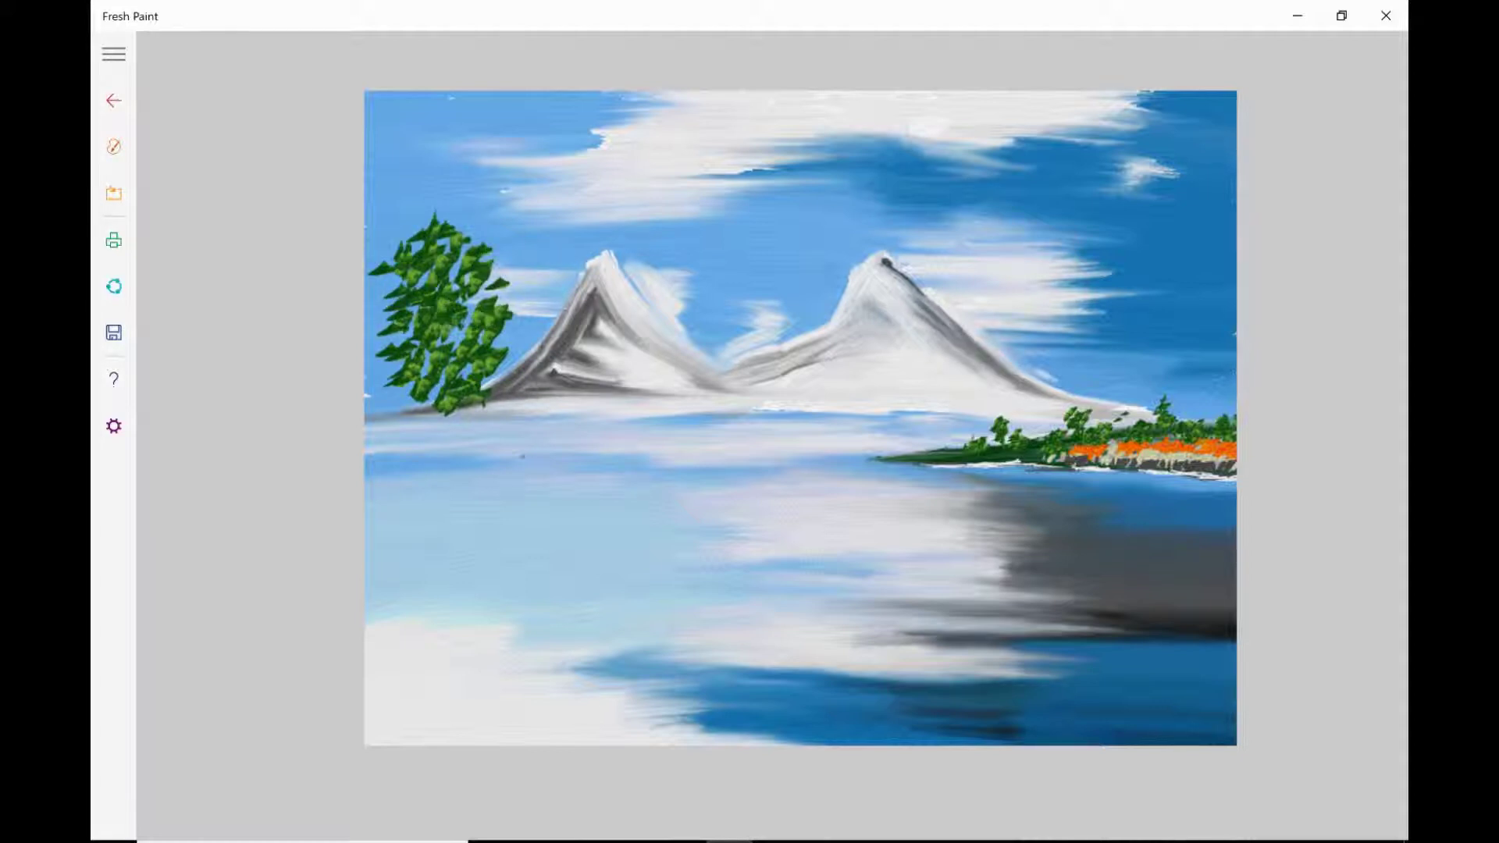
Extend the tree's foliage downward over the lake with more green leaf strokes.
left_click_drag(406, 312, 383, 344)
left_click_drag(422, 351, 375, 410)
mouse_move(477, 390)
left_mouse_down()
mouse_move(421, 429)
mouse_move(500, 453)
left_mouse_up()
mouse_move(437, 429)
left_mouse_down()
mouse_move(417, 461)
mouse_move(406, 445)
left_mouse_up()
left_click_drag(491, 425, 398, 496)
left_click_drag(476, 464, 437, 504)
left_click_drag(402, 425, 367, 465)
mouse_move(398, 402)
left_mouse_down()
mouse_move(367, 437)
mouse_move(367, 410)
left_mouse_up()
mouse_move(487, 445)
left_mouse_down()
mouse_move(441, 476)
mouse_move(472, 523)
mouse_move(425, 539)
left_mouse_up()
left_click_drag(472, 425, 453, 435)
left_click_drag(498, 361, 445, 398)
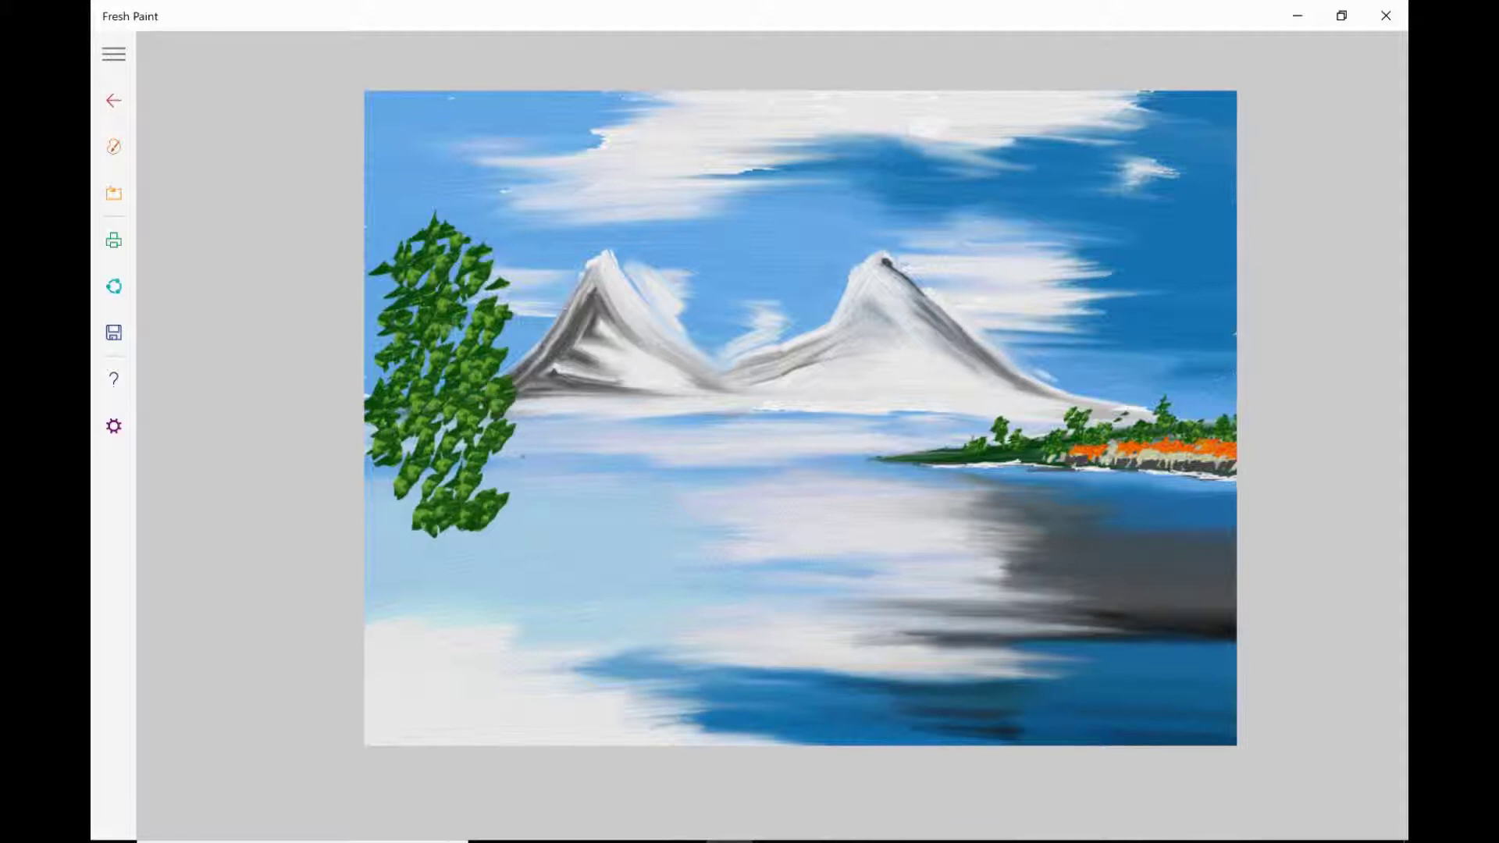
Widen the tree crown toward the mountain and build its top higher into the sky with leaf dabs.
mouse_move(522, 337)
left_mouse_down()
mouse_move(483, 376)
mouse_move(500, 381)
left_mouse_up()
mouse_move(529, 275)
left_mouse_down()
mouse_move(504, 322)
mouse_move(488, 285)
left_mouse_up()
mouse_move(499, 234)
left_mouse_down()
mouse_move(453, 267)
mouse_move(460, 242)
left_mouse_up()
left_click_drag(514, 260, 492, 301)
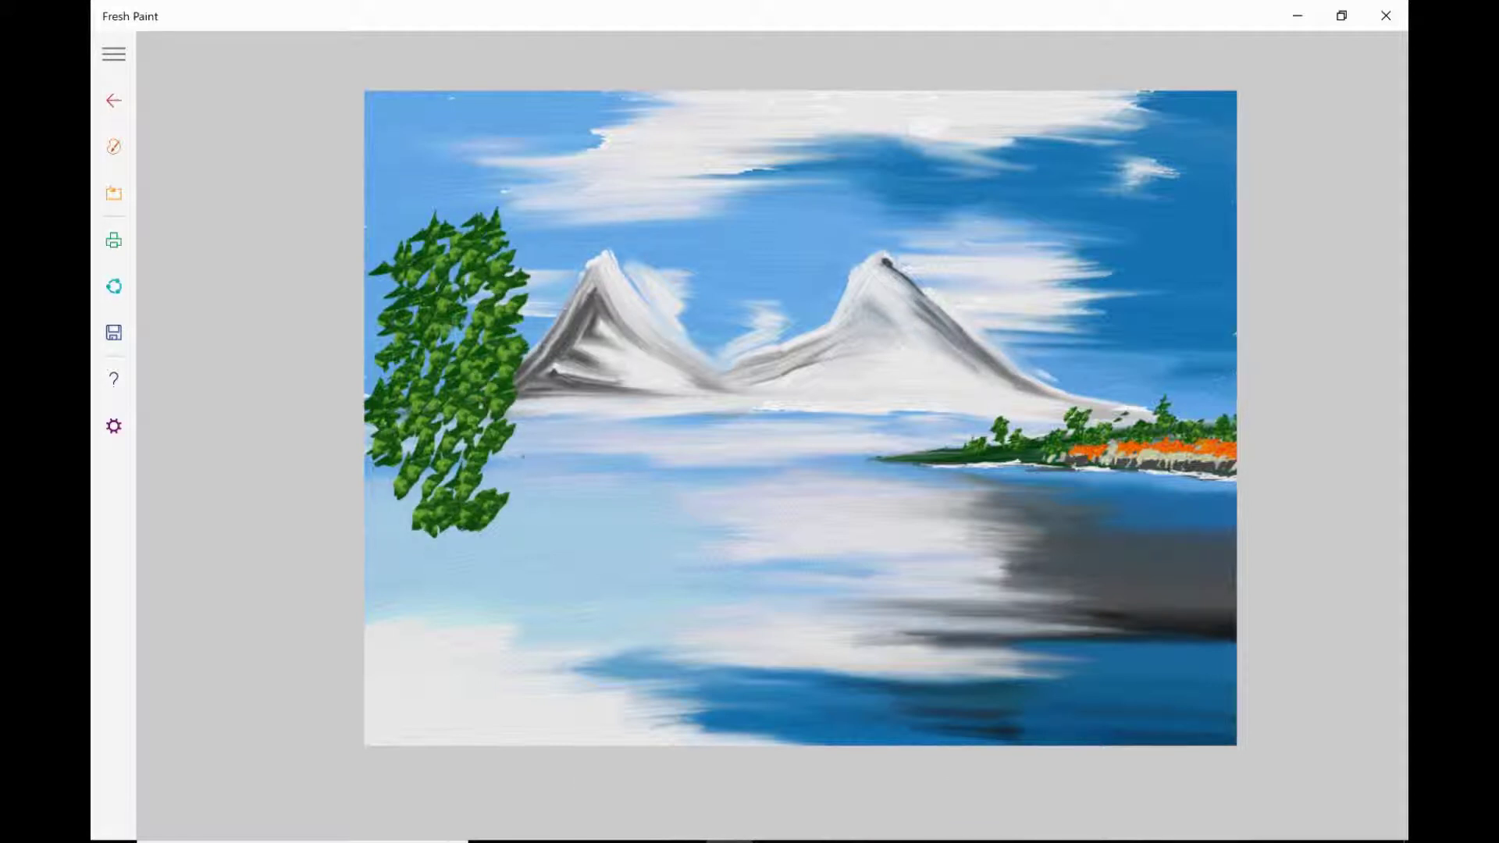
left_click_drag(480, 184, 433, 227)
mouse_move(472, 176)
left_mouse_down()
mouse_move(422, 219)
mouse_move(453, 202)
left_mouse_up()
left_click_drag(516, 168, 476, 218)
Fill out the tree's lower foliage and continue it down to the white water area.
left_click_drag(445, 487, 403, 532)
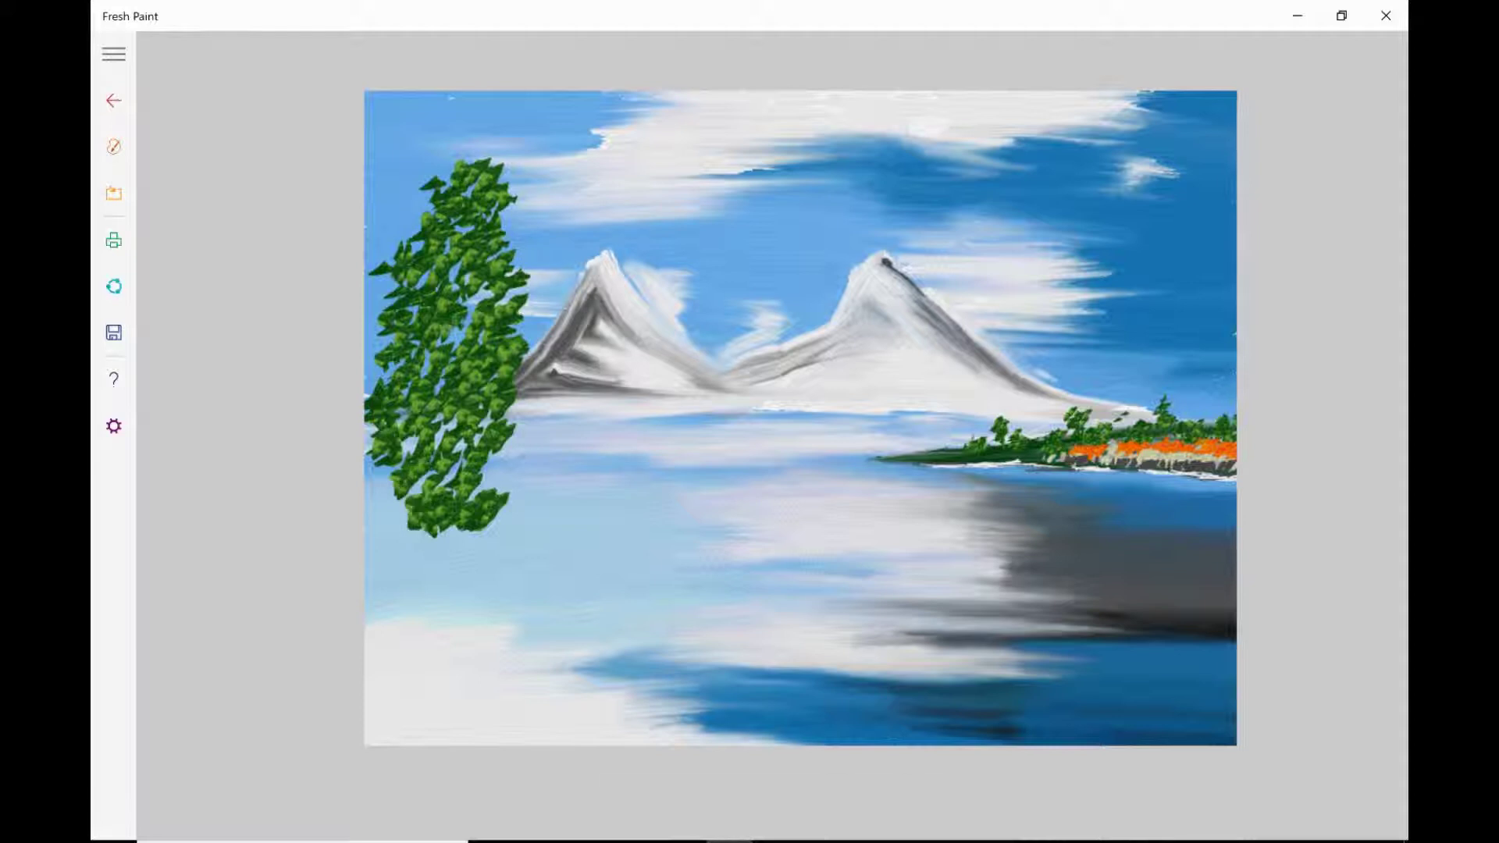
mouse_move(456, 426)
left_mouse_down()
mouse_move(372, 524)
mouse_move(405, 553)
left_mouse_up()
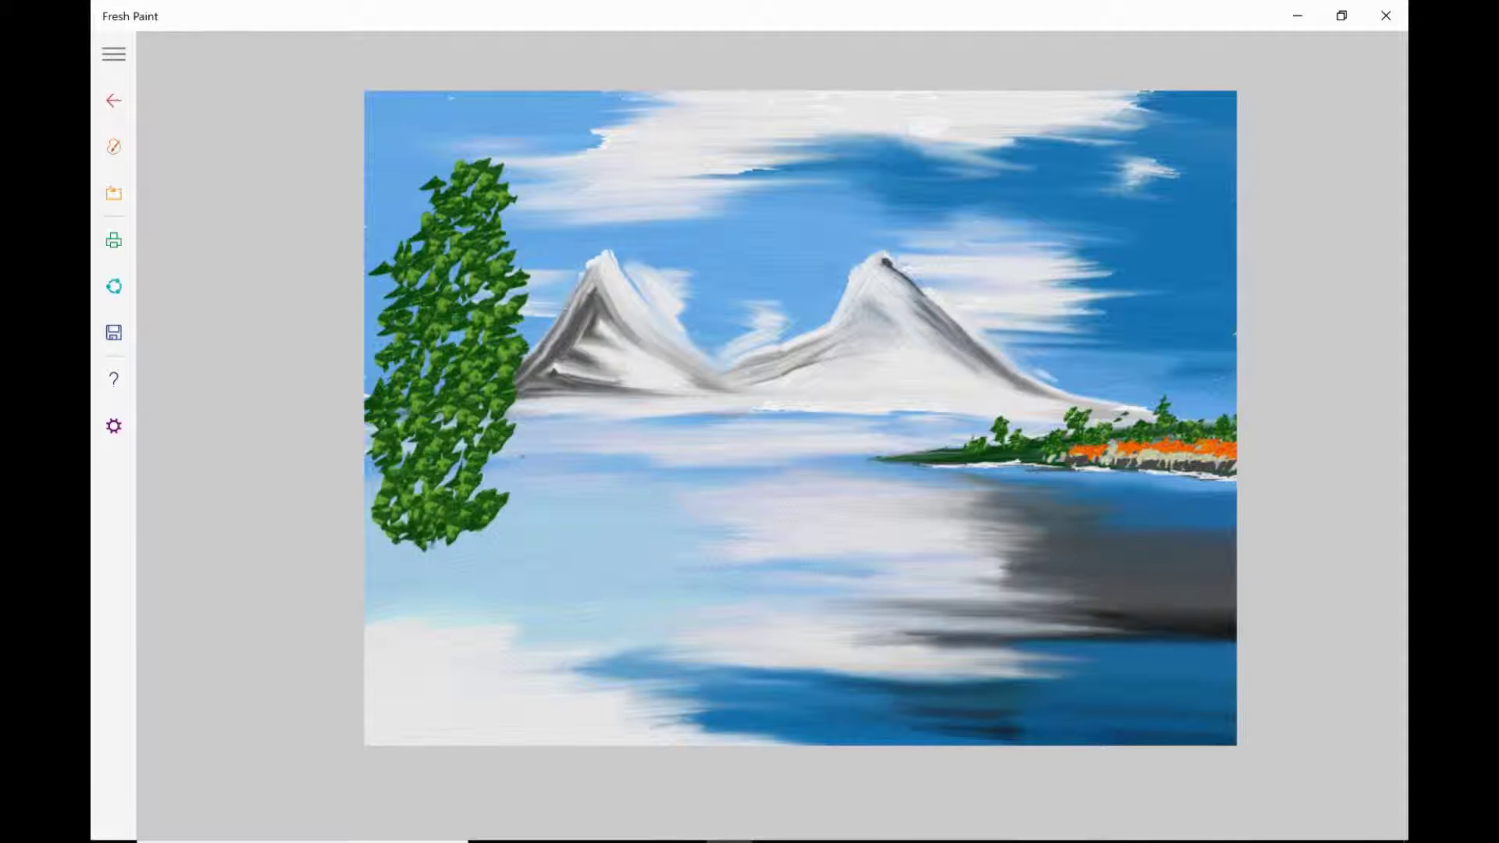
left_click_drag(461, 507, 426, 556)
left_click_drag(515, 468, 468, 590)
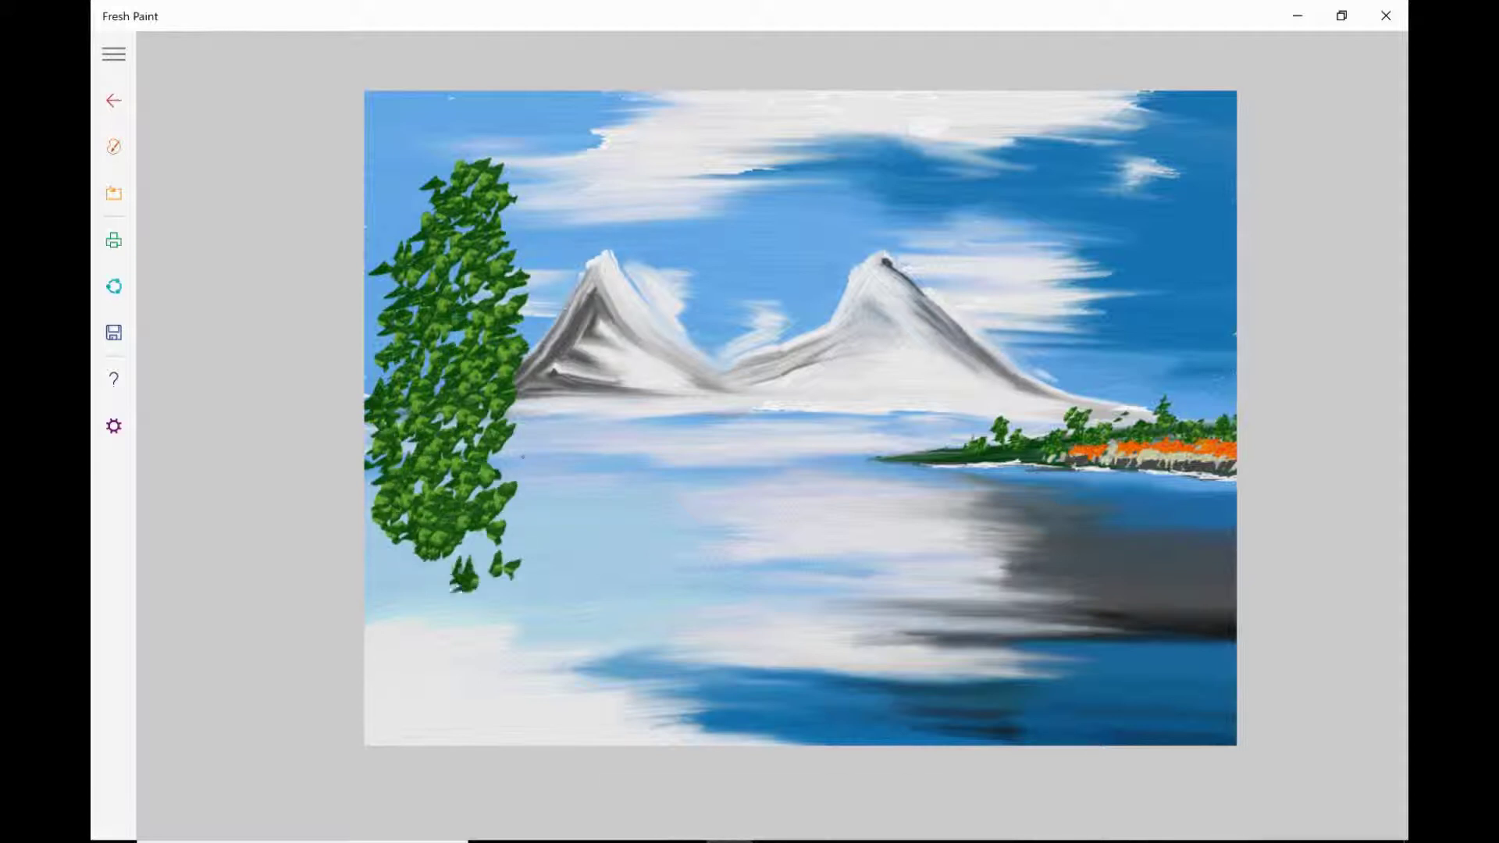
left_click_drag(488, 534, 425, 601)
mouse_move(441, 546)
left_mouse_down()
mouse_move(379, 582)
mouse_move(382, 623)
left_mouse_up()
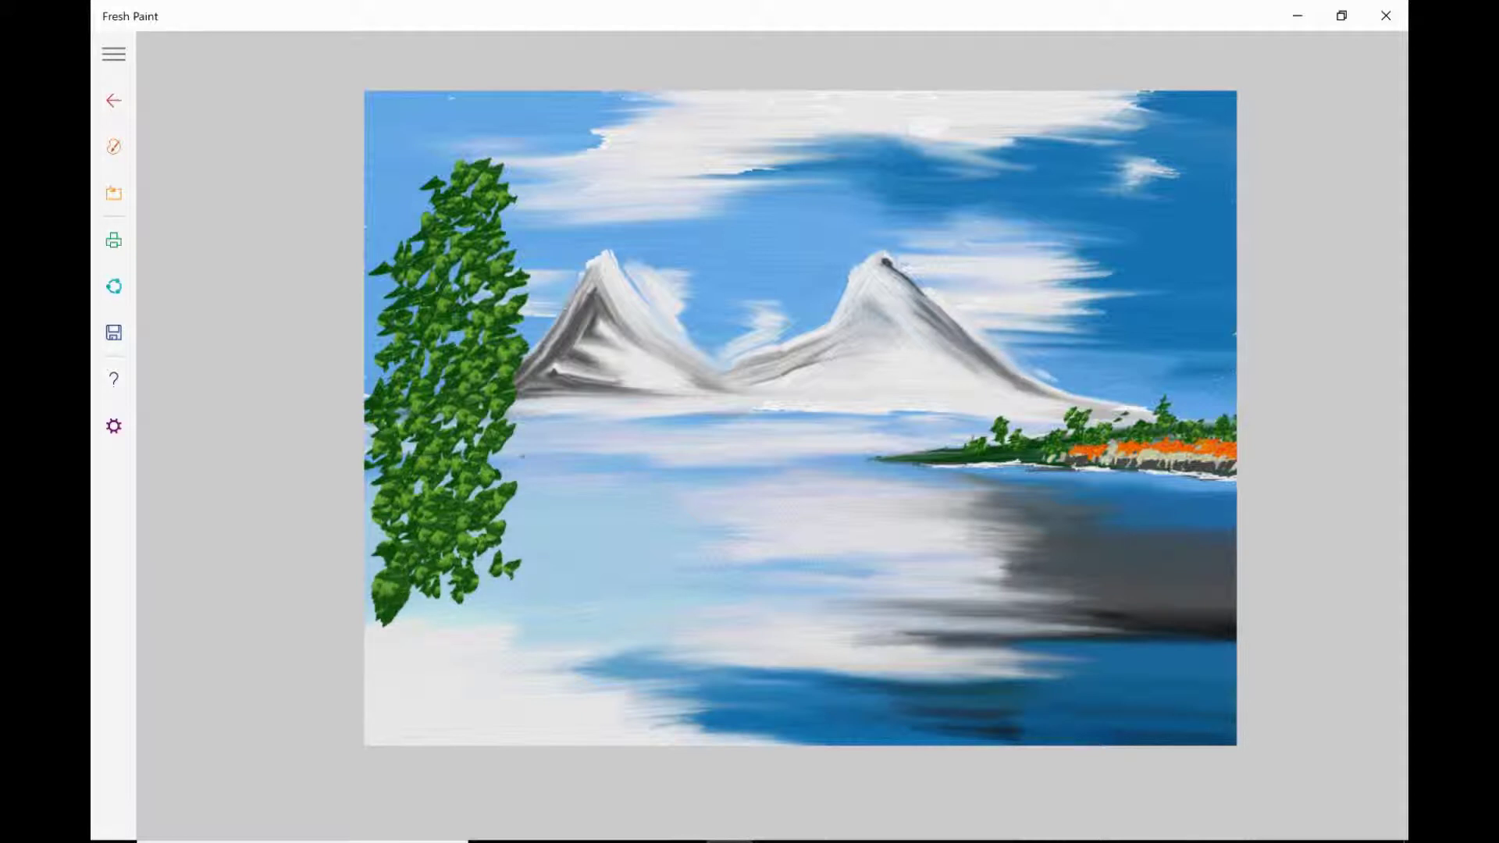
Continue the foliage to the bottom of the canvas and add a low row of bushes along the lower edge.
left_click_drag(390, 593, 437, 636)
mouse_move(499, 554)
left_mouse_down()
mouse_move(433, 648)
mouse_move(391, 675)
left_mouse_up()
left_click_drag(425, 624, 402, 685)
mouse_move(492, 648)
left_mouse_down()
mouse_move(461, 706)
mouse_move(468, 737)
mouse_move(426, 743)
mouse_move(457, 714)
mouse_move(632, 738)
left_mouse_up()
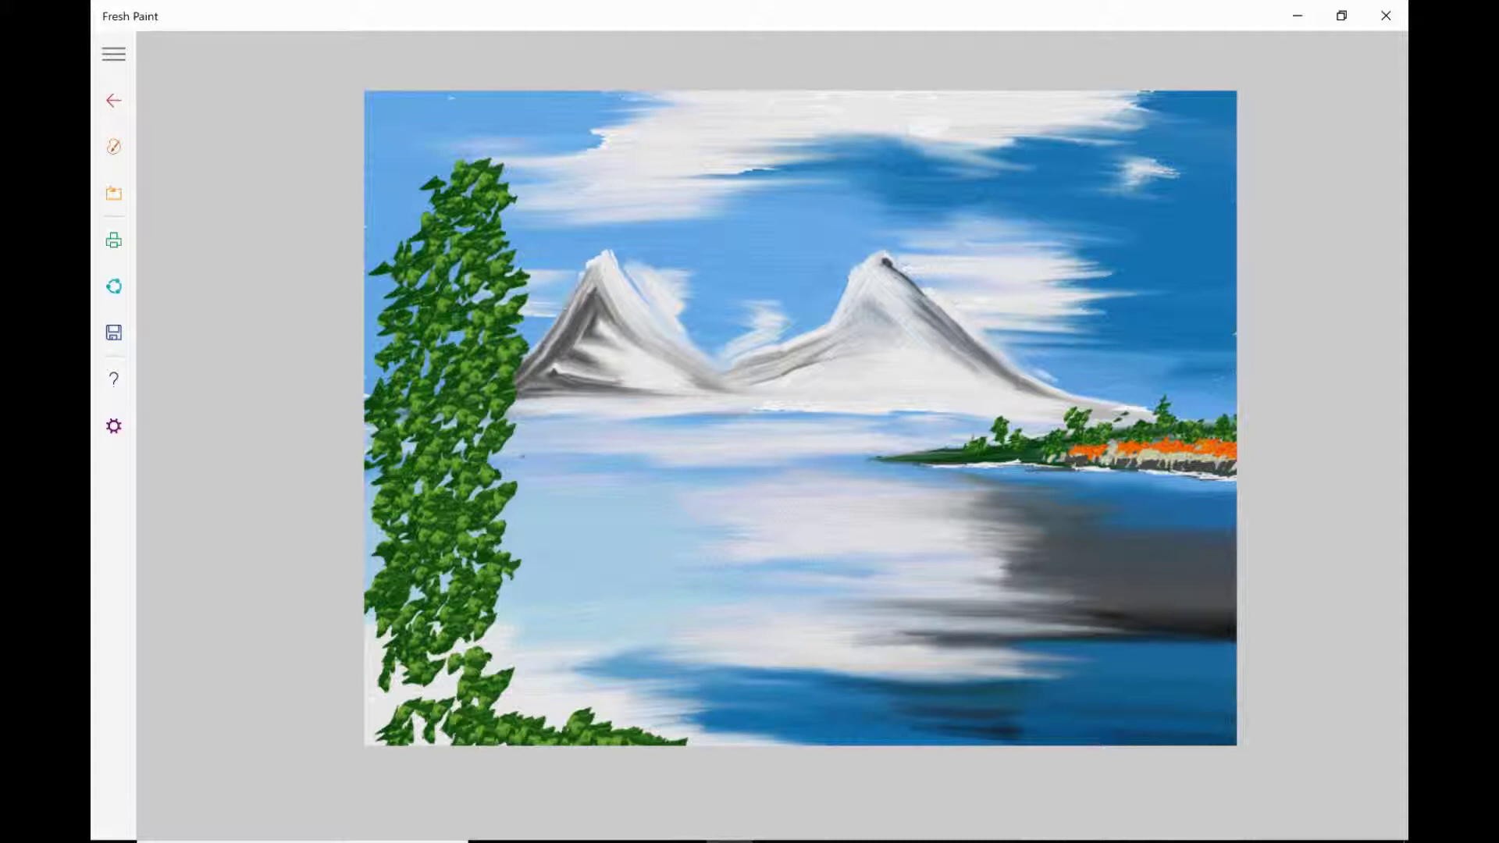
mouse_move(469, 673)
left_mouse_down()
mouse_move(382, 718)
mouse_move(381, 660)
mouse_move(461, 734)
left_mouse_up()
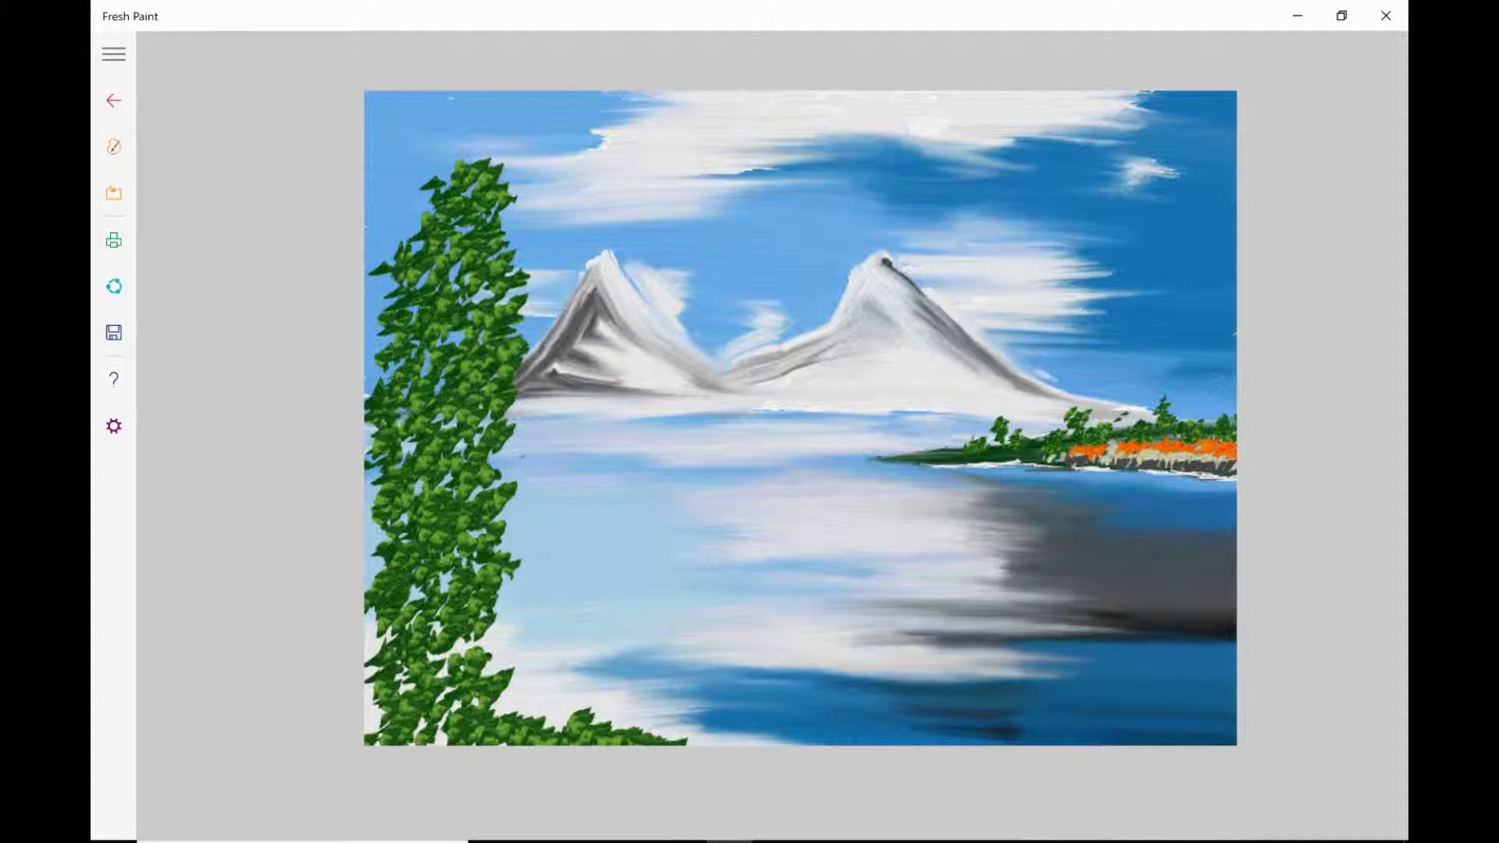
Pick orange paint and dab orange leaves over the tree's crown and down its lake-facing edge.
left_click(113, 146)
left_click(350, 509)
left_click(113, 146)
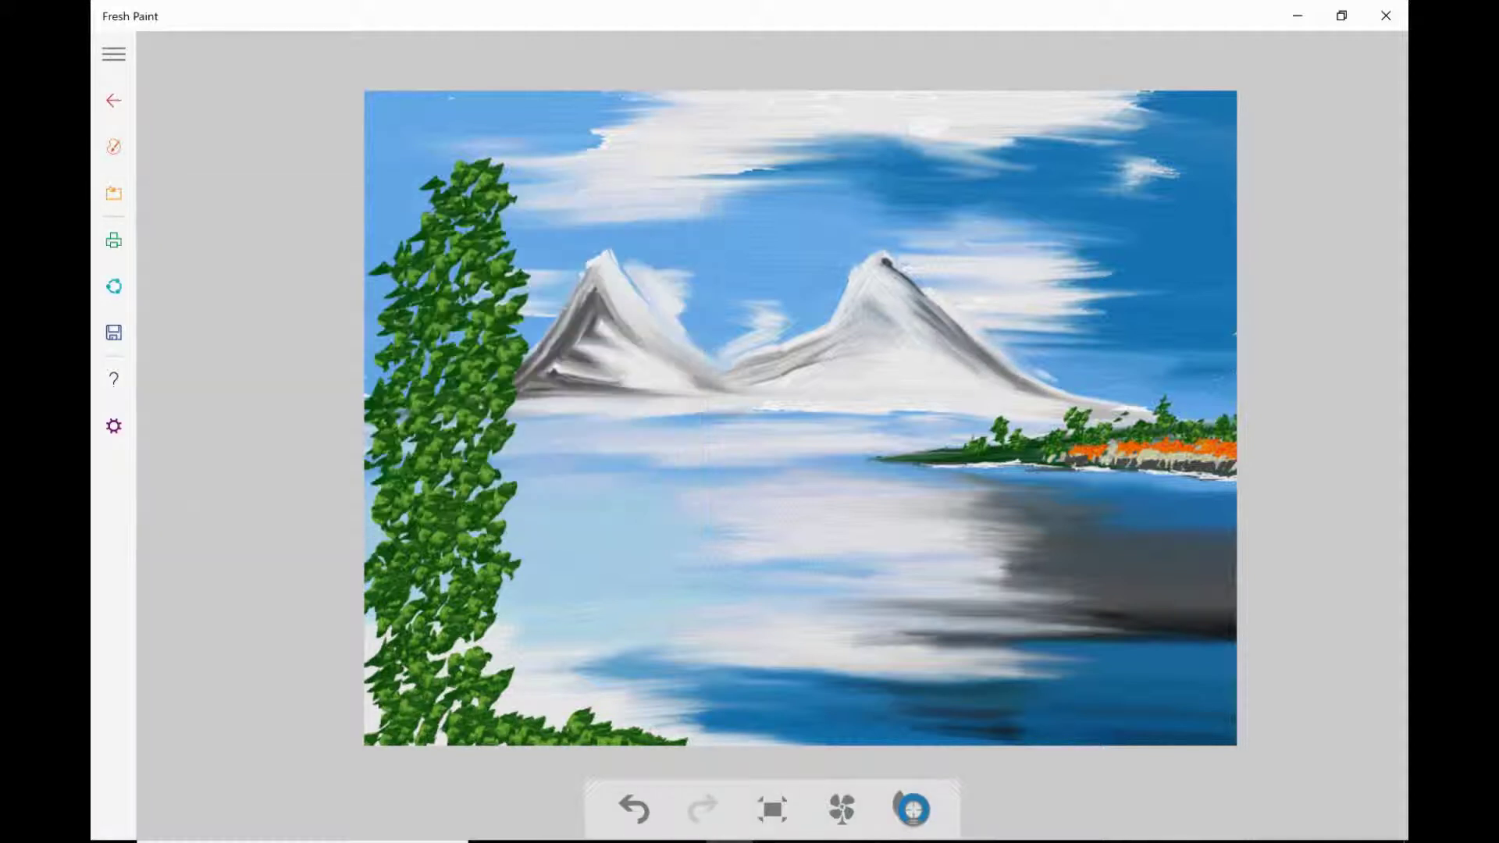
mouse_move(436, 327)
left_mouse_down()
mouse_move(467, 340)
mouse_move(480, 274)
mouse_move(519, 250)
mouse_move(480, 188)
mouse_move(445, 168)
mouse_move(410, 234)
mouse_move(399, 328)
mouse_move(437, 274)
left_mouse_up()
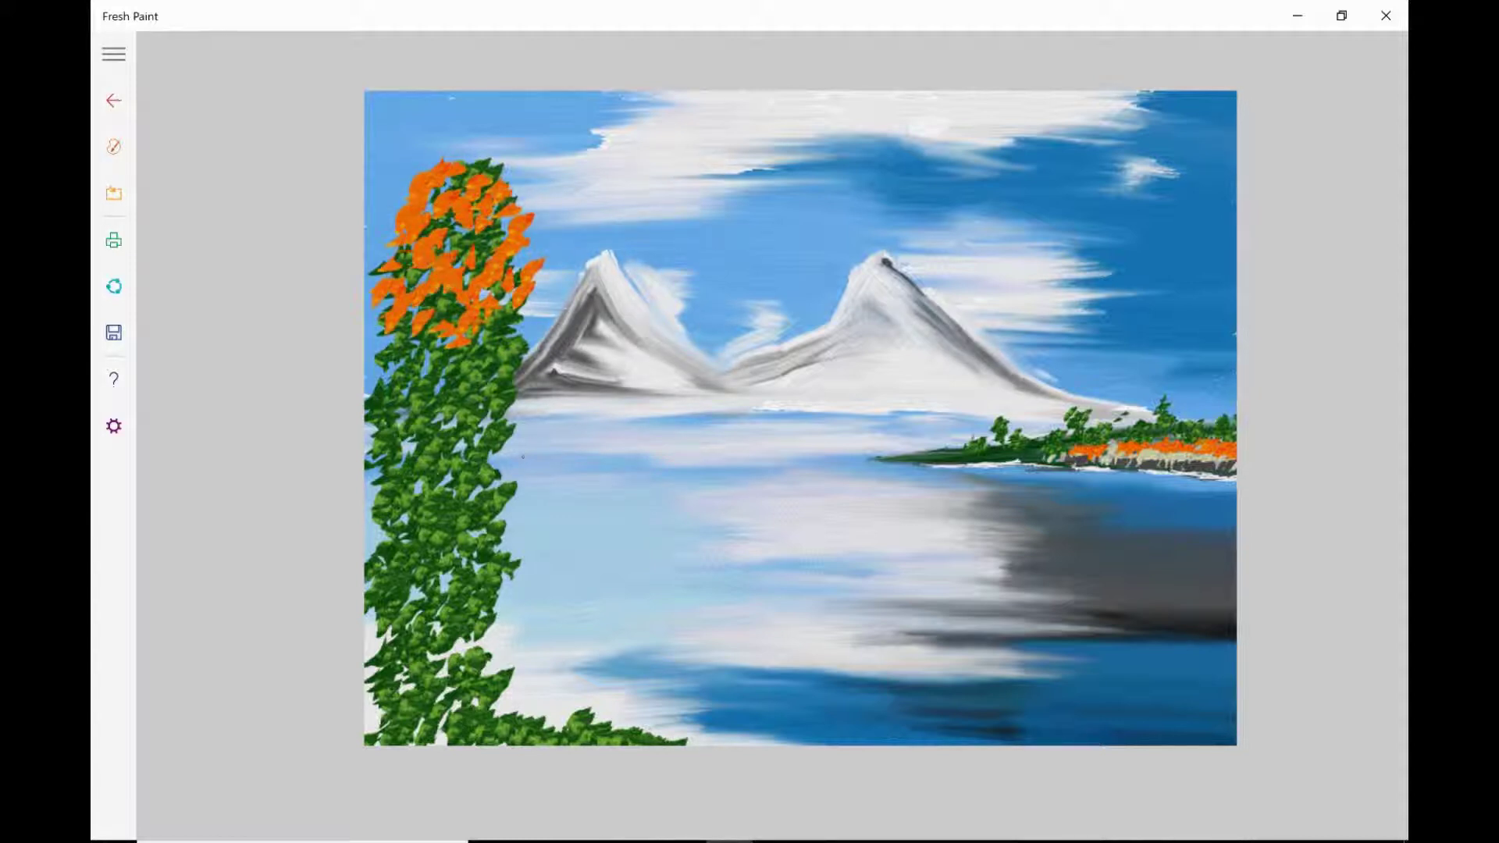
mouse_move(391, 342)
left_mouse_down()
mouse_move(515, 334)
mouse_move(480, 372)
mouse_move(522, 396)
mouse_move(539, 445)
mouse_move(508, 468)
mouse_move(520, 566)
left_mouse_up()
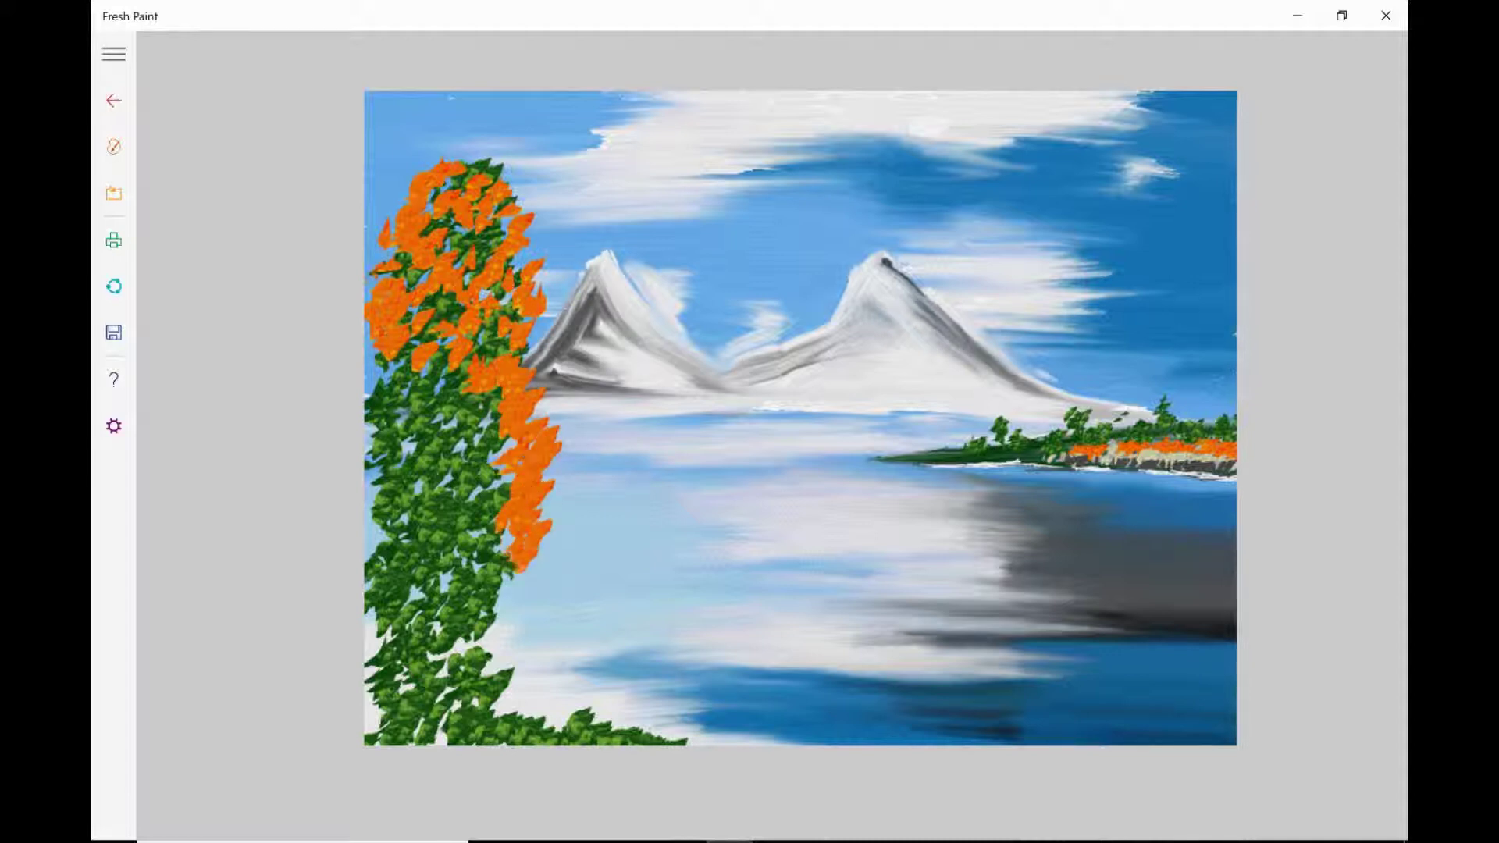
Continue the orange leaf dabs down through the middle and lower foliage of the tree.
mouse_move(496, 402)
left_mouse_down()
mouse_move(425, 402)
mouse_move(500, 449)
left_mouse_up()
left_click_drag(414, 386, 378, 431)
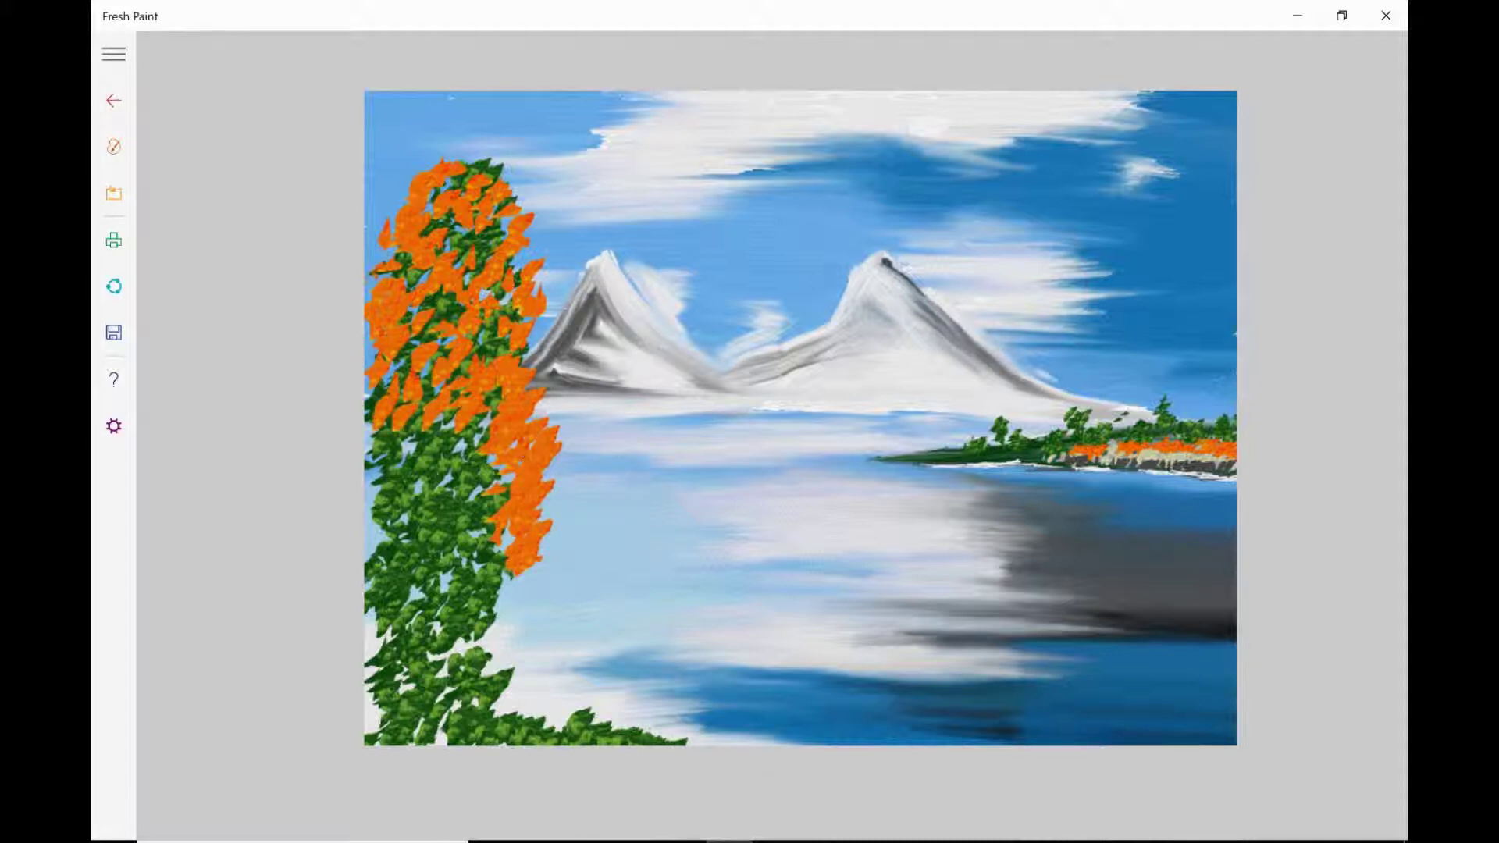
mouse_move(477, 464)
left_mouse_down()
mouse_move(477, 523)
mouse_move(425, 554)
mouse_move(496, 578)
left_mouse_up()
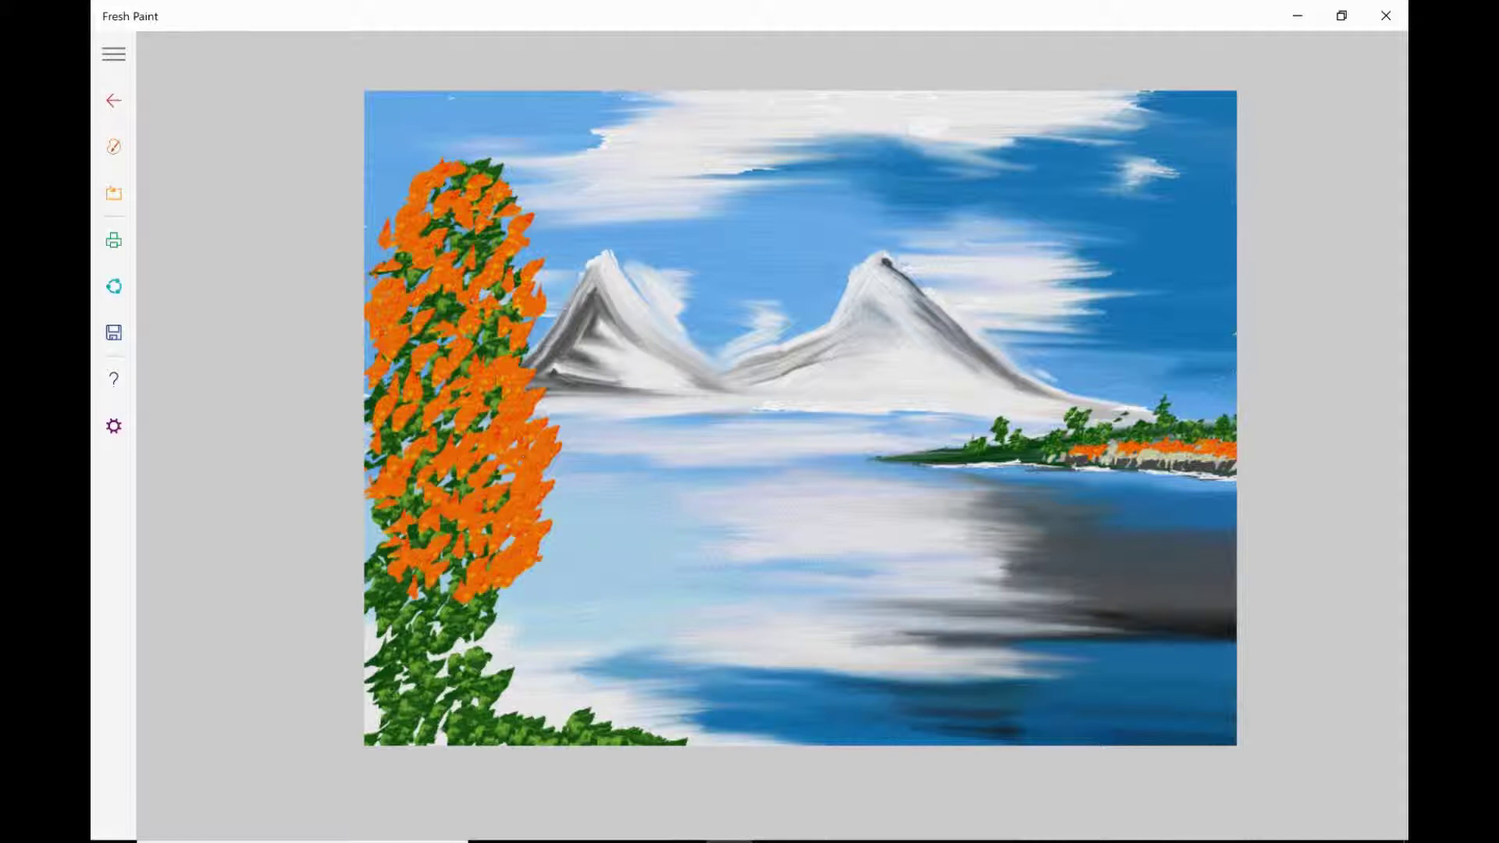
left_click_drag(378, 523, 418, 637)
mouse_move(469, 581)
left_mouse_down()
mouse_move(499, 656)
mouse_move(468, 687)
left_mouse_up()
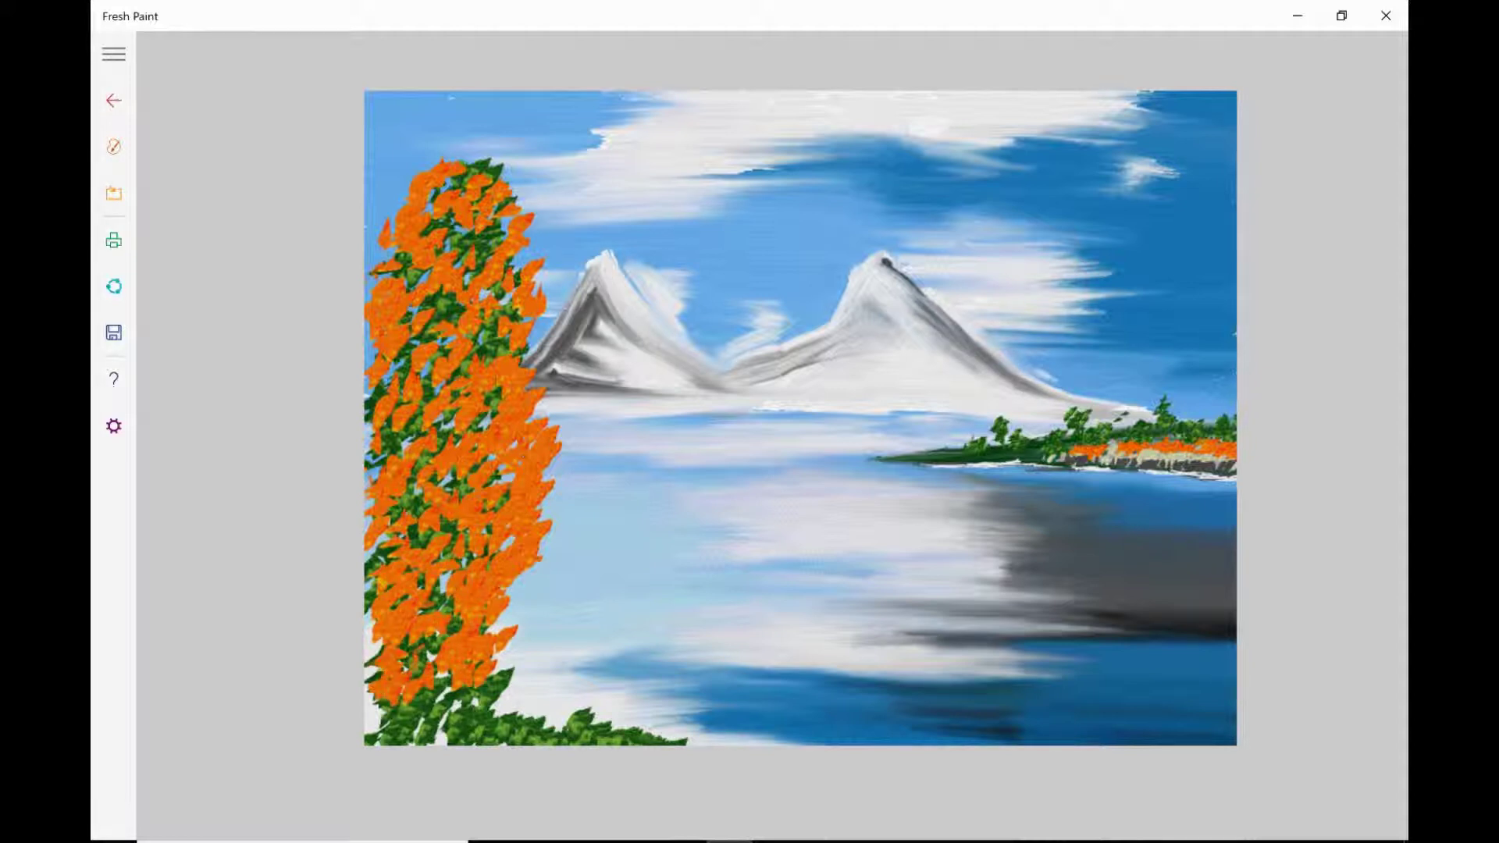
Switch to yellow paint and dab yellow highlight leaves over the tree's upper and middle foliage.
left_click(114, 194)
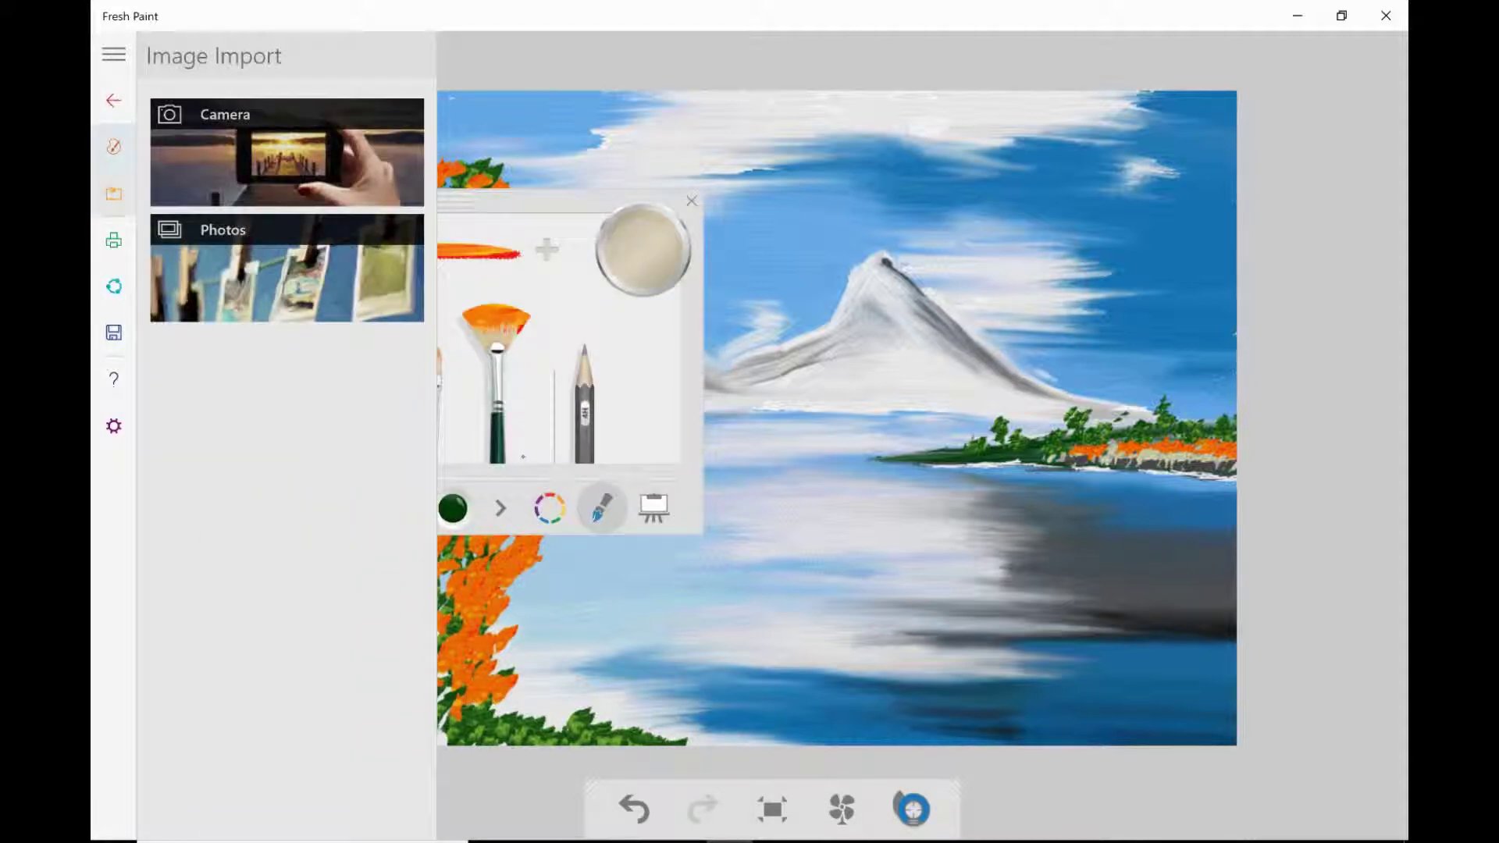
mouse_move(511, 336)
left_mouse_down()
mouse_move(547, 277)
mouse_move(469, 242)
left_mouse_up()
mouse_move(492, 184)
left_mouse_down()
mouse_move(418, 234)
mouse_move(559, 406)
mouse_move(480, 386)
mouse_move(383, 258)
mouse_move(422, 390)
mouse_move(390, 453)
left_mouse_up()
mouse_move(500, 437)
left_mouse_down()
mouse_move(523, 507)
mouse_move(465, 488)
mouse_move(511, 601)
left_mouse_up()
mouse_move(374, 476)
left_mouse_down()
mouse_move(433, 519)
mouse_move(438, 480)
left_mouse_up()
Switch to green paint and dab green leaves back over the orange in the tree's lower foliage.
left_click(114, 193)
left_click(476, 241)
mouse_move(430, 570)
left_mouse_down()
mouse_move(422, 625)
mouse_move(469, 694)
left_mouse_up()
mouse_move(468, 640)
left_mouse_down()
mouse_move(438, 702)
mouse_move(516, 703)
left_mouse_up()
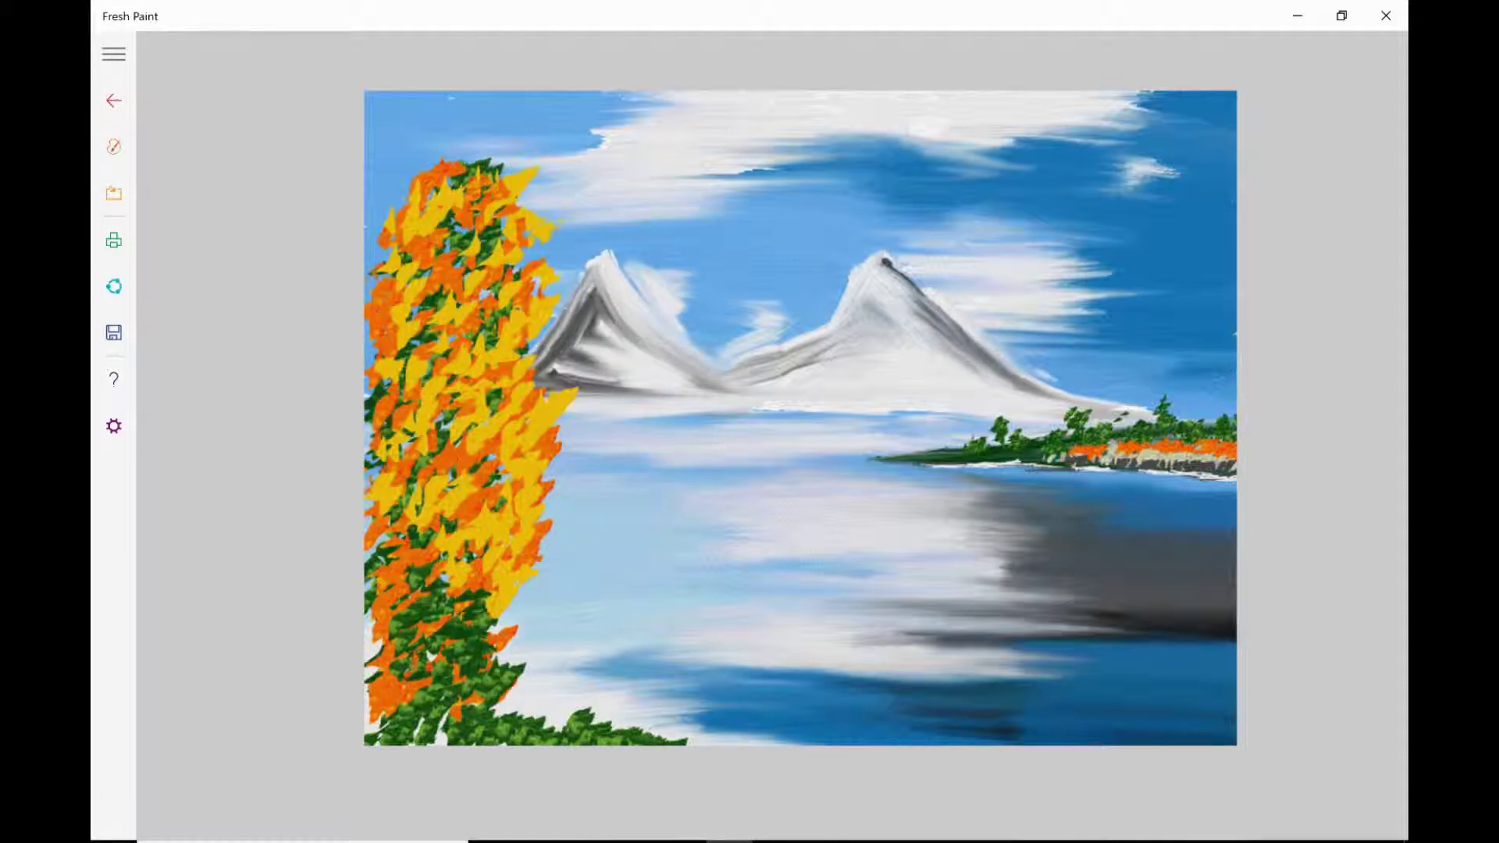
mouse_move(397, 699)
left_mouse_down()
mouse_move(390, 616)
mouse_move(413, 519)
left_mouse_up()
left_click_drag(441, 573, 457, 602)
mouse_move(367, 644)
left_mouse_down()
mouse_move(417, 696)
mouse_move(374, 715)
left_mouse_up()
Paint two slender beige-grey trunks through the foliage, forking the taller one near the middle of the crown.
left_click_drag(492, 601, 467, 737)
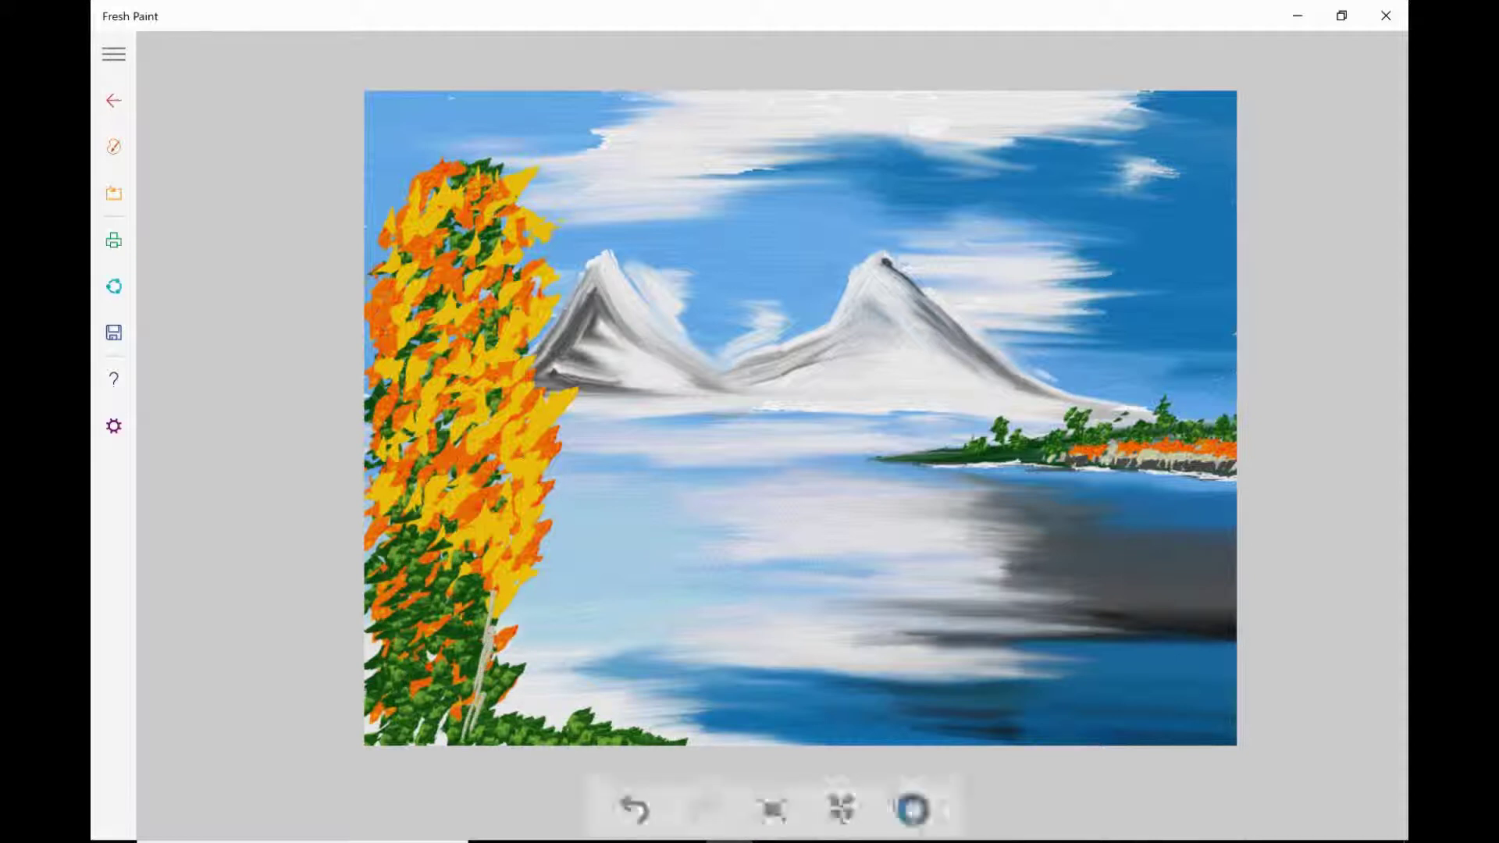
left_click(114, 146)
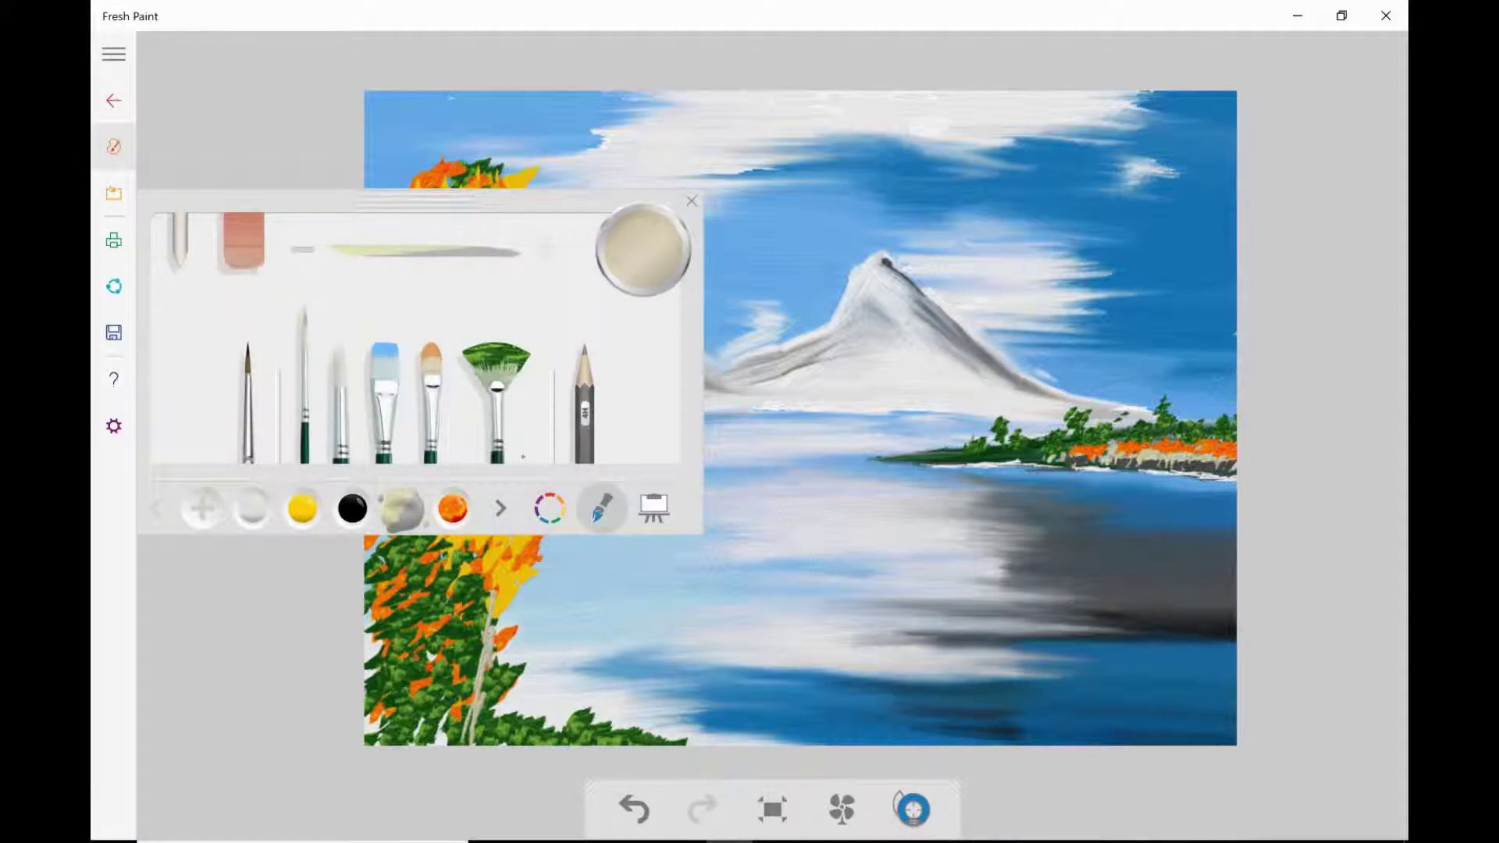
left_click(522, 457)
mouse_move(445, 411)
left_mouse_down()
mouse_move(456, 447)
mouse_move(428, 610)
left_mouse_up()
left_click_drag(453, 542, 423, 633)
left_click_drag(450, 580, 414, 687)
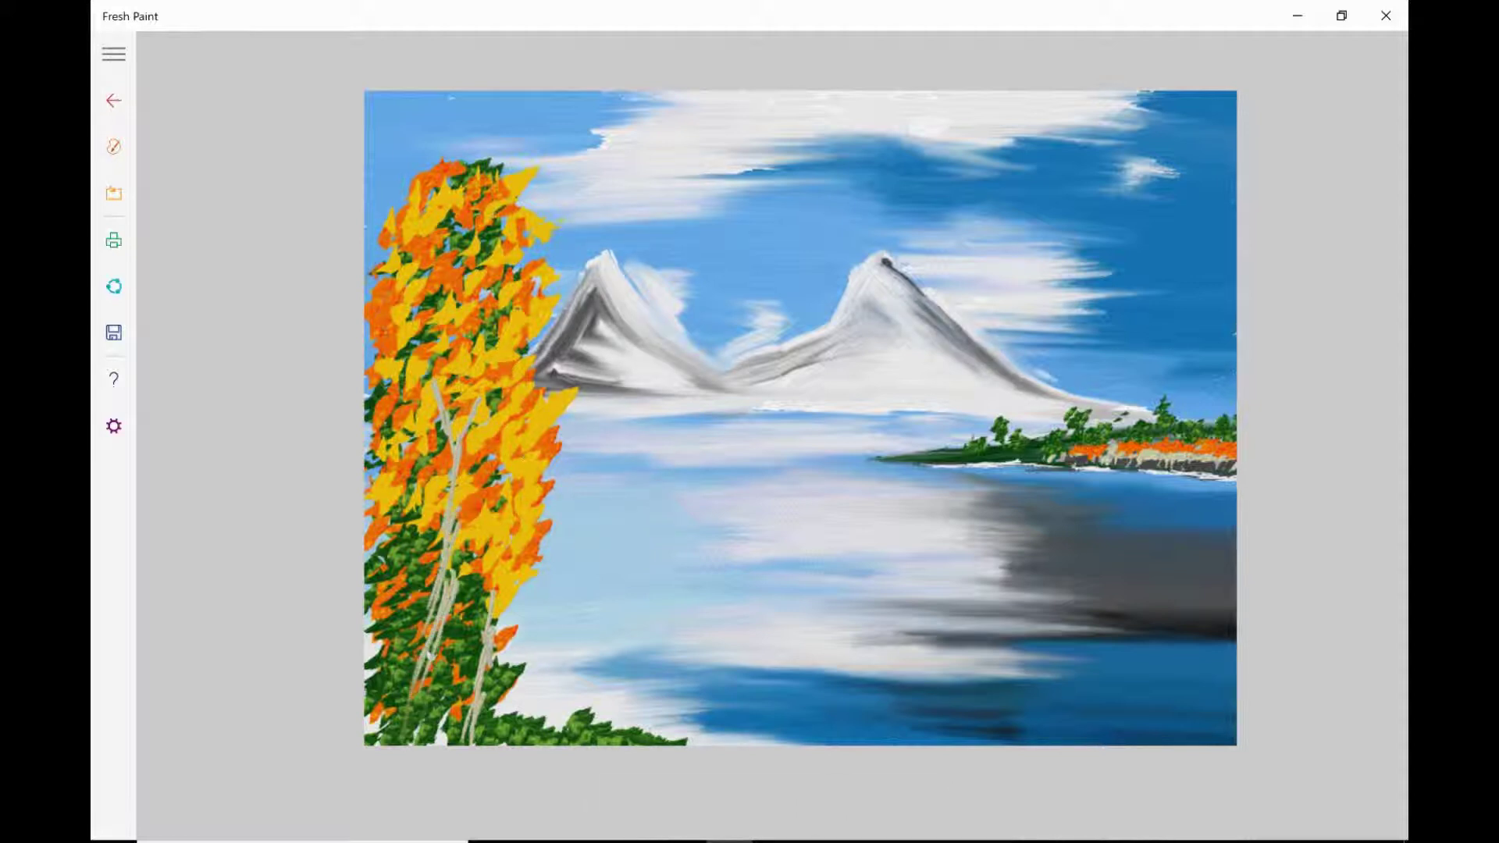
left_click_drag(426, 632, 402, 712)
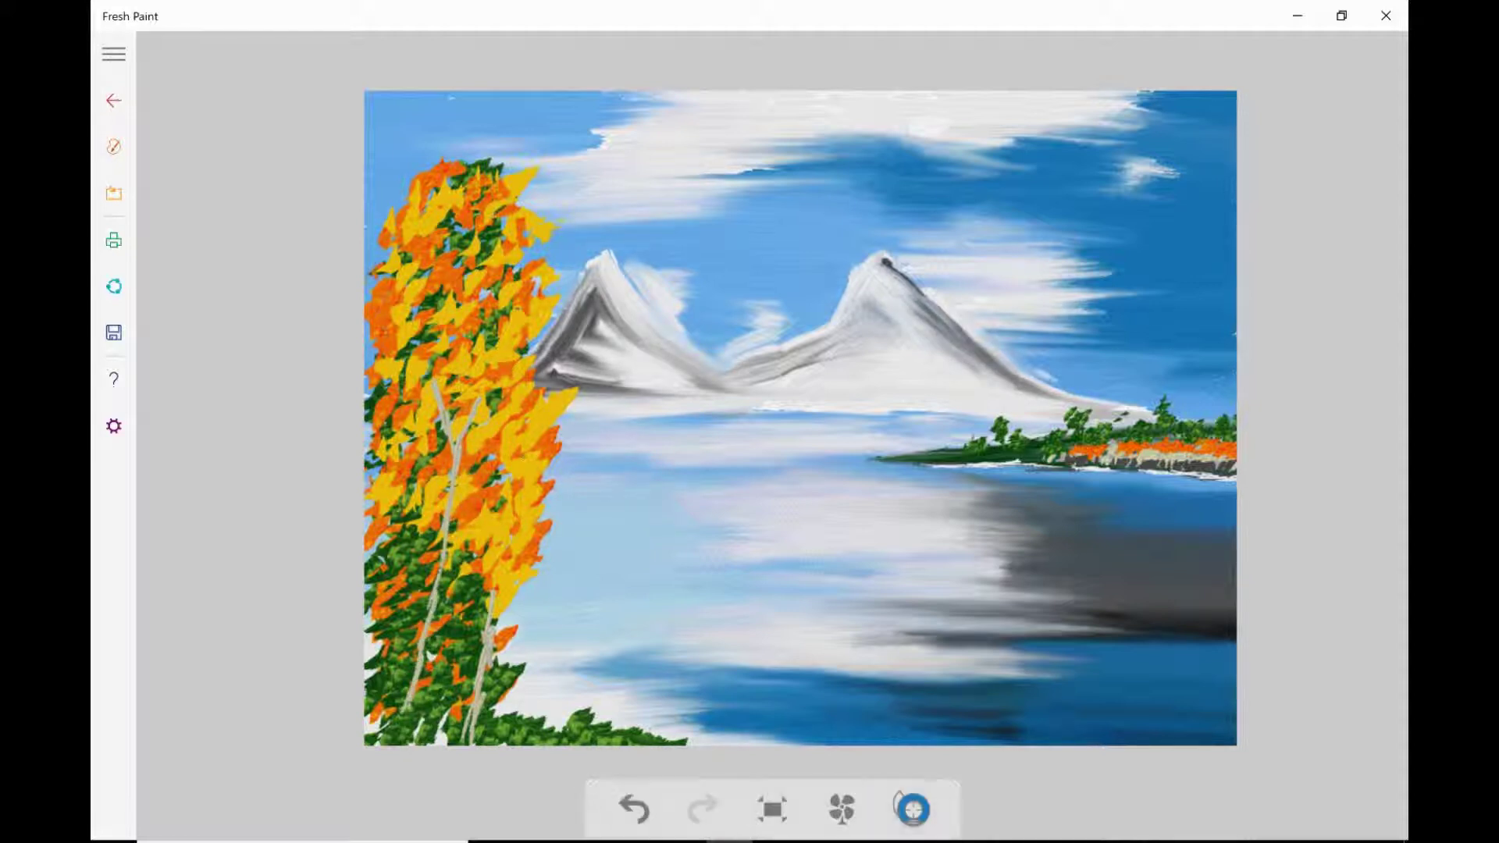
Add thin beige-grey branches spreading outward and upward from both tree trunks.
left_click(114, 146)
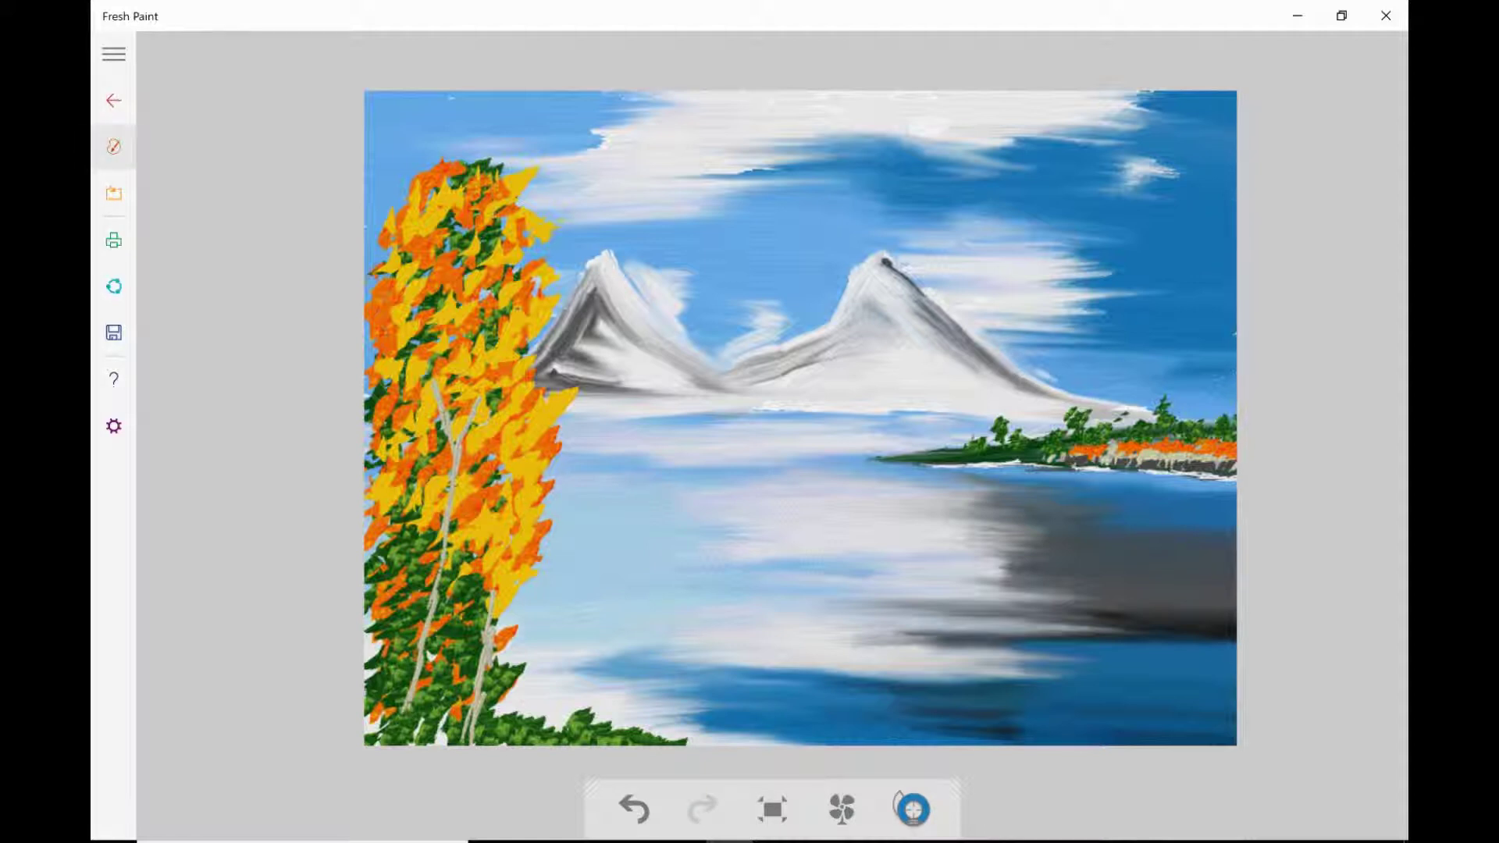
key("Escape")
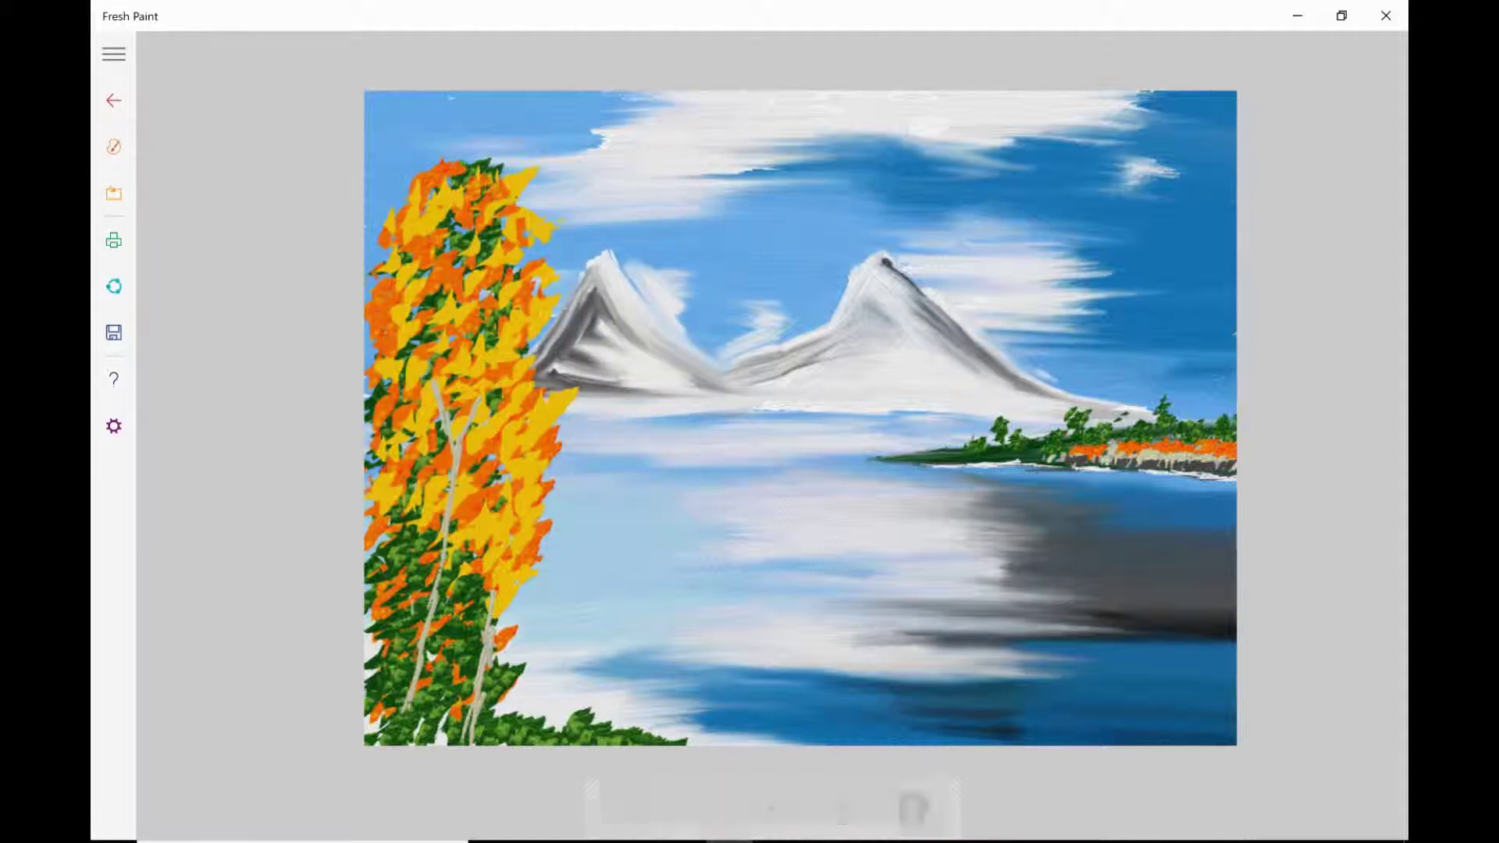
key("ctrl+z")
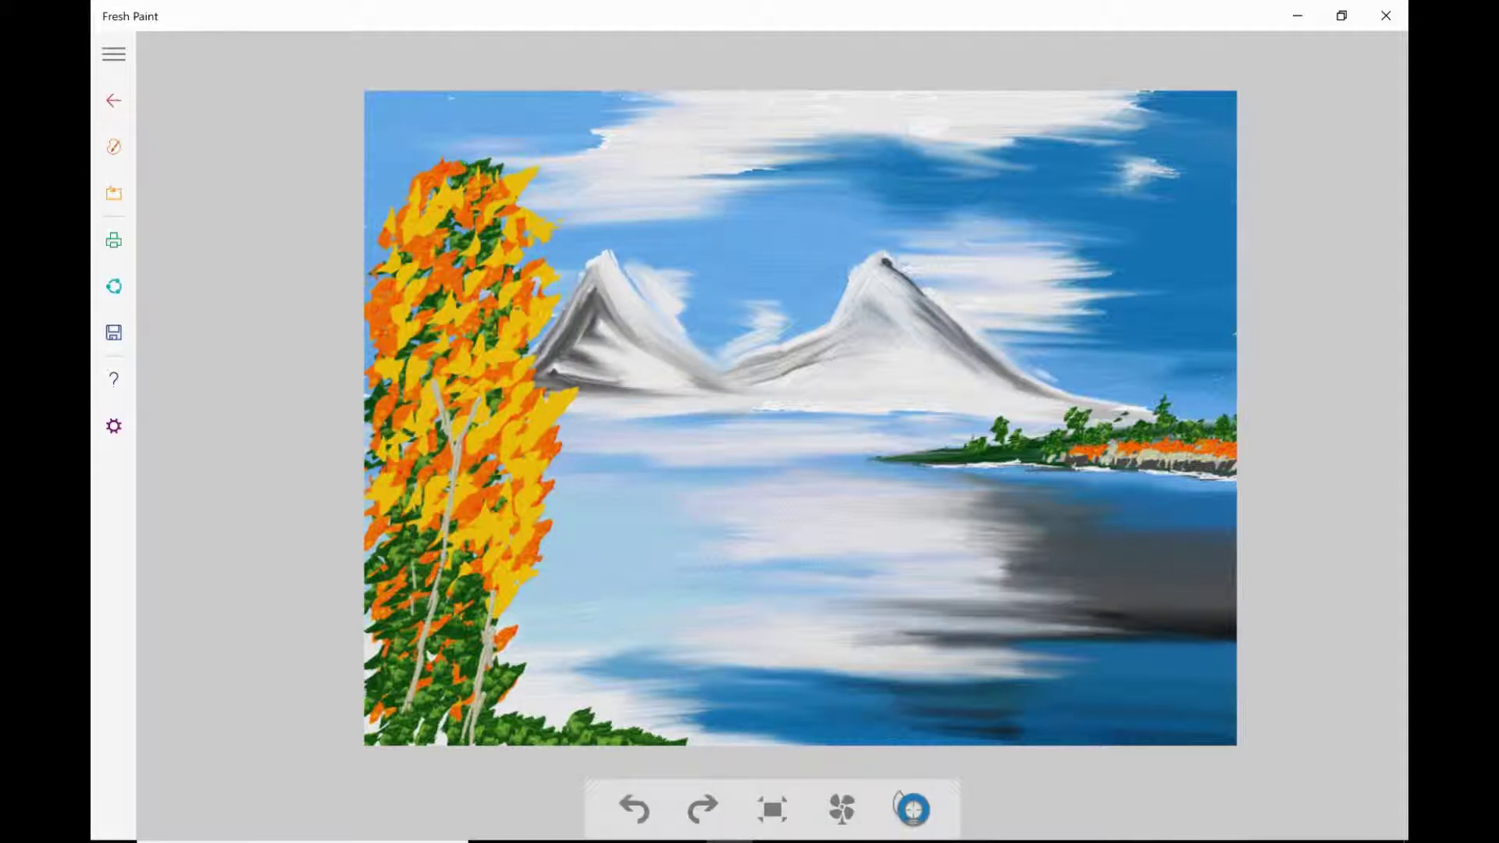
key("ctrl+y")
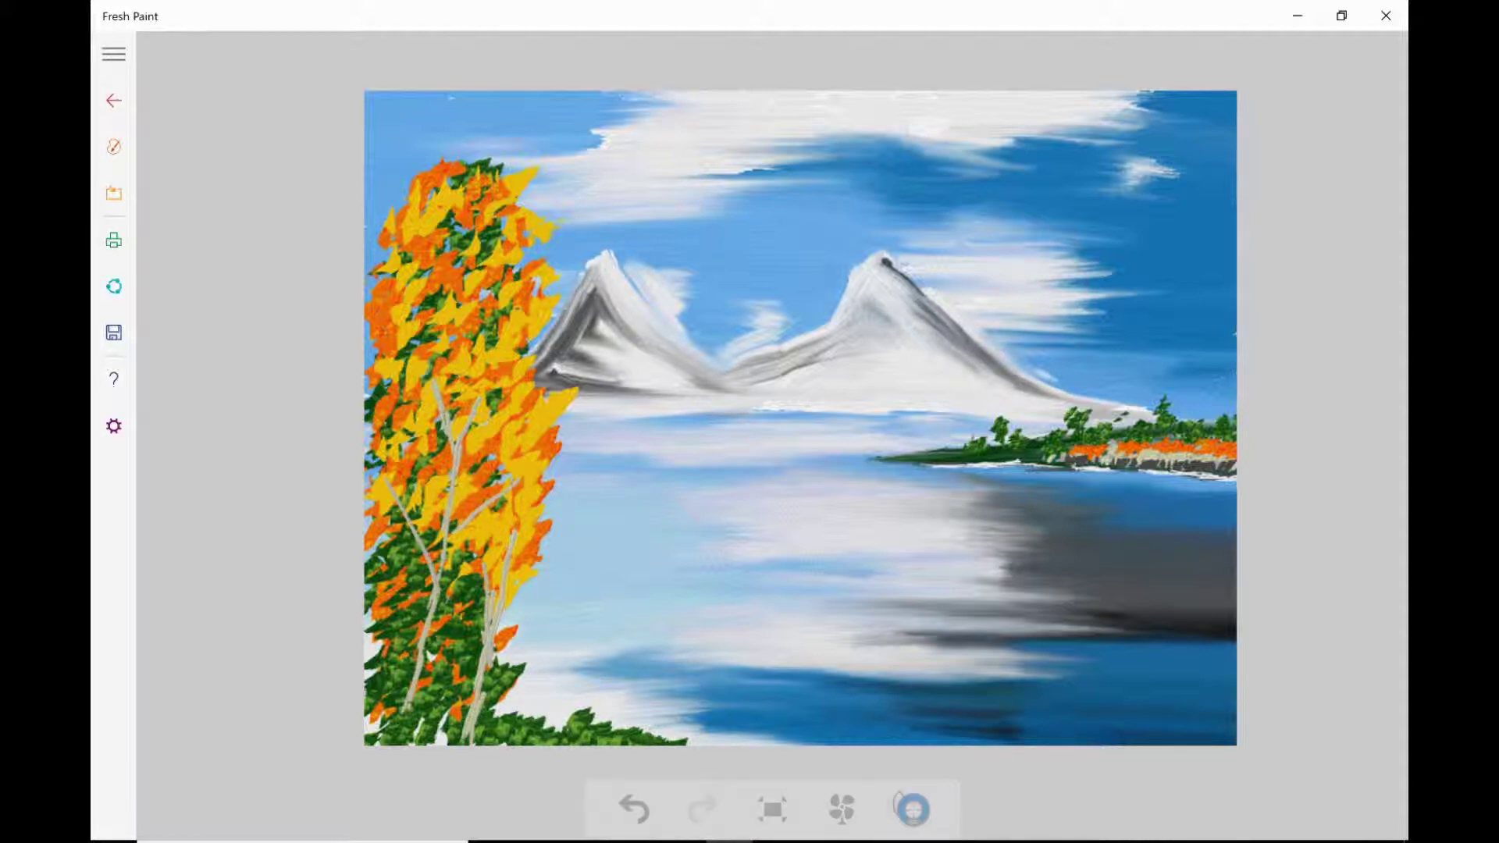
Dab scattered beige-grey leaf clusters across the middle of the tree's foliage.
left_click(113, 146)
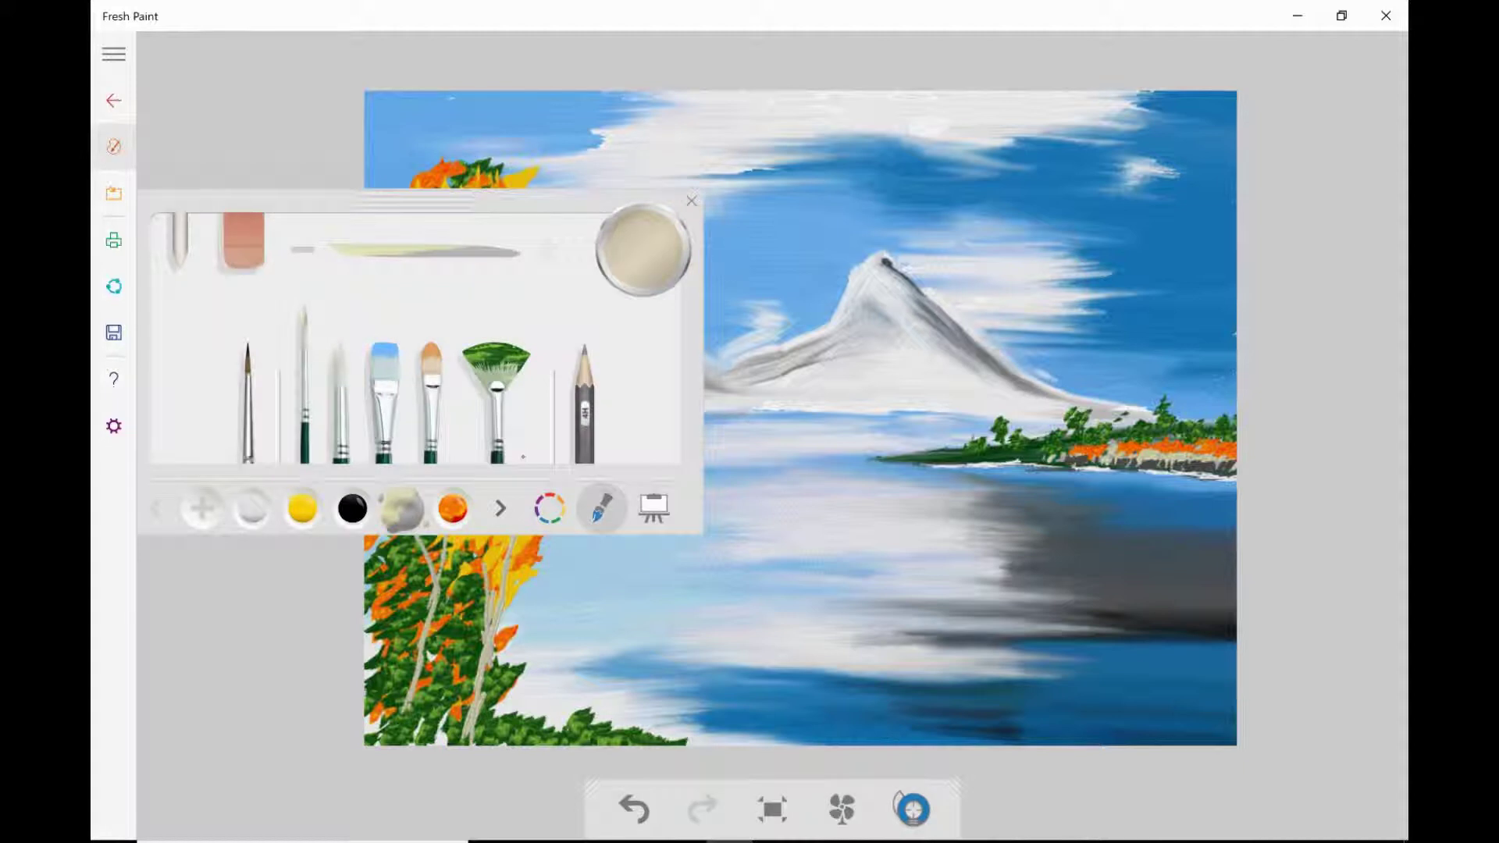
key("Escape")
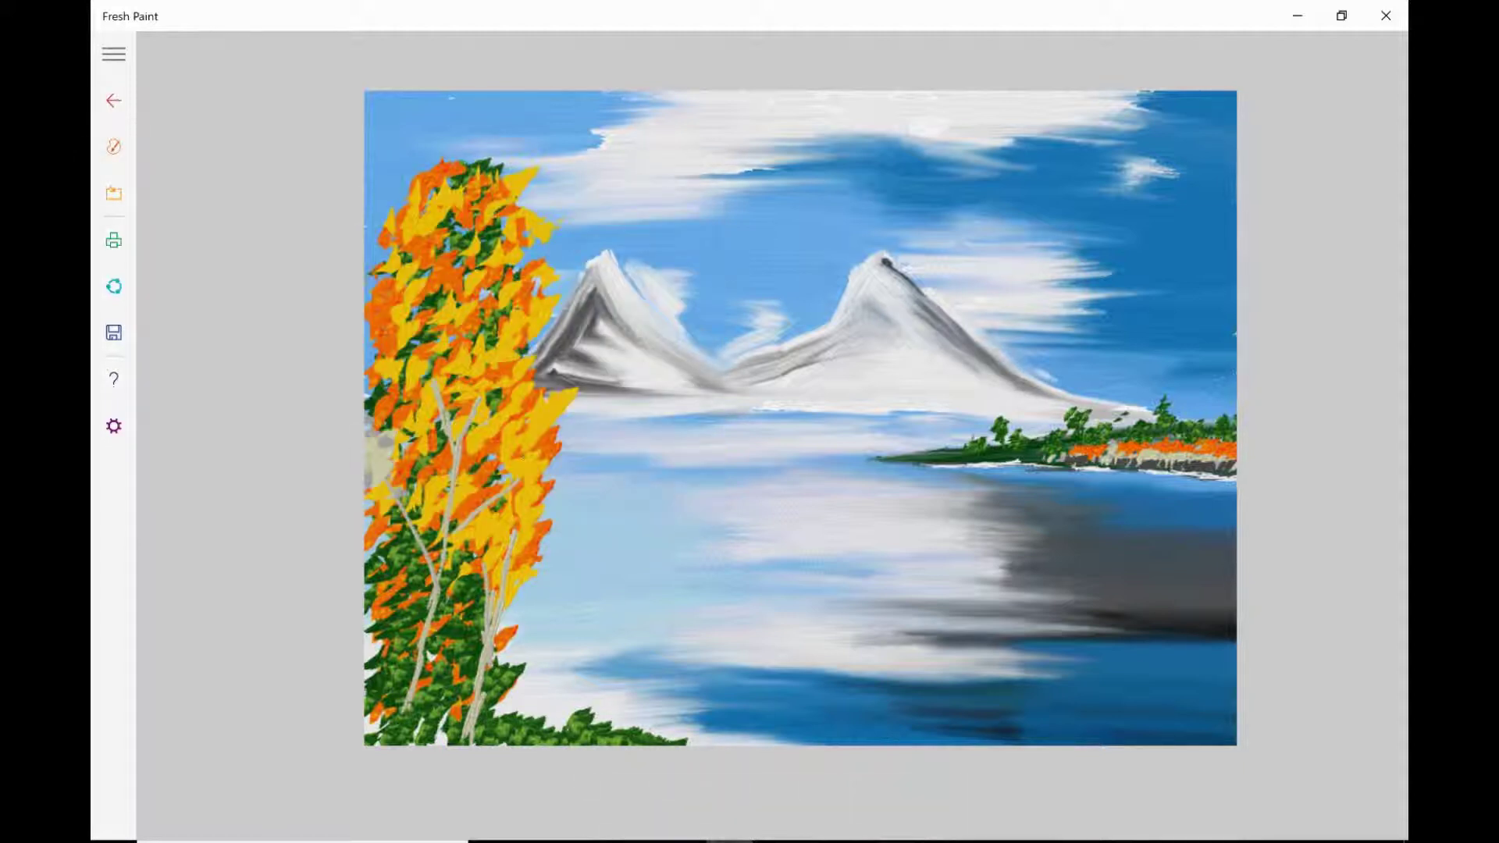
left_click(391, 389)
left_click(448, 375)
left_click(488, 383)
left_click(523, 406)
left_click(422, 328)
left_click(517, 473)
left_click(511, 537)
left_click(480, 541)
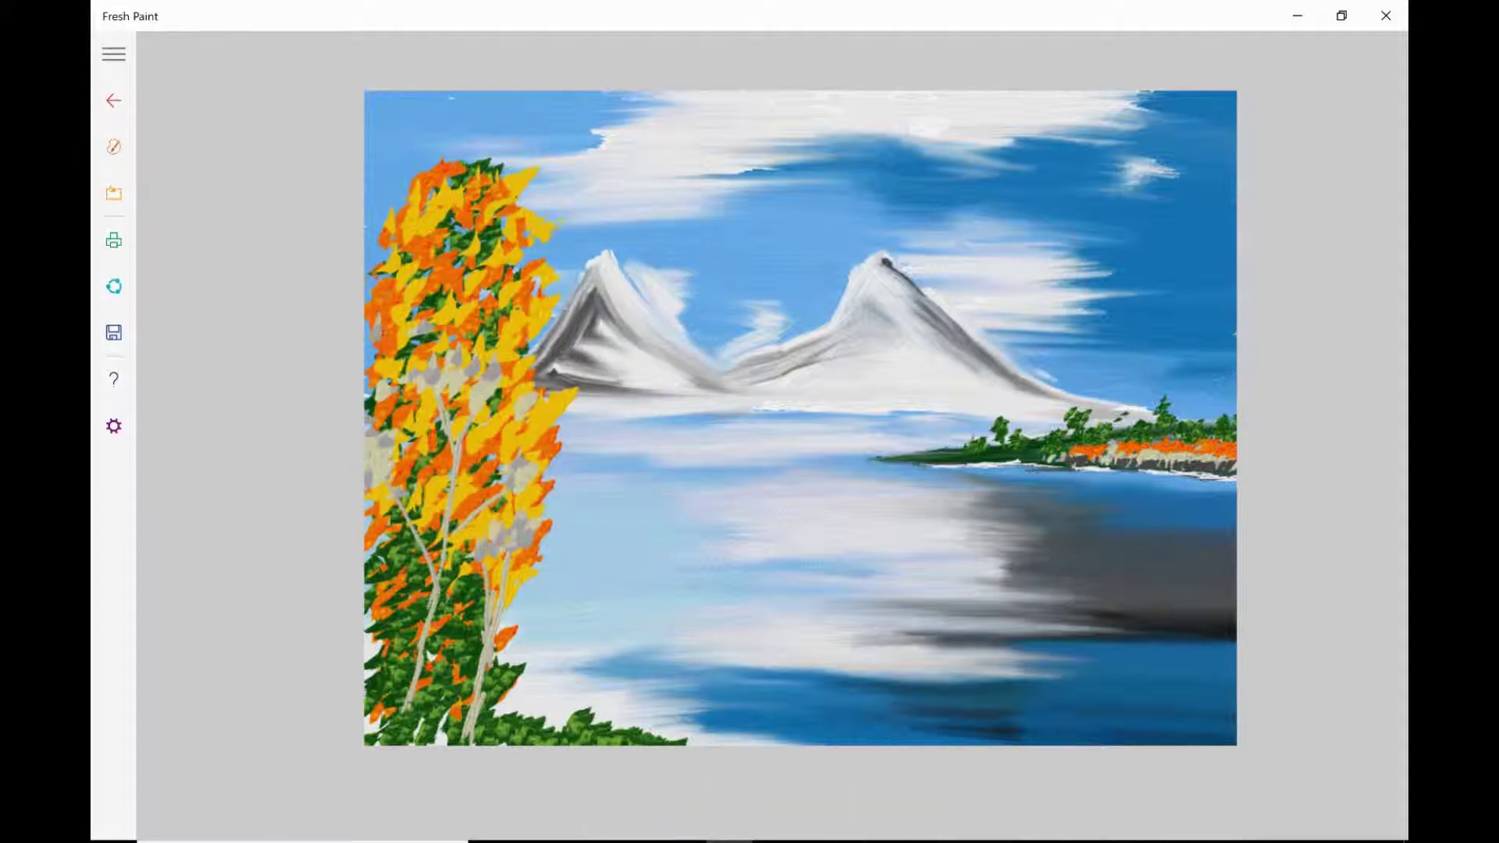
Mix bright red with black on the palette and load the fan brush with the dark red.
left_click(113, 146)
left_click(550, 508)
left_click(645, 379)
left_click(646, 326)
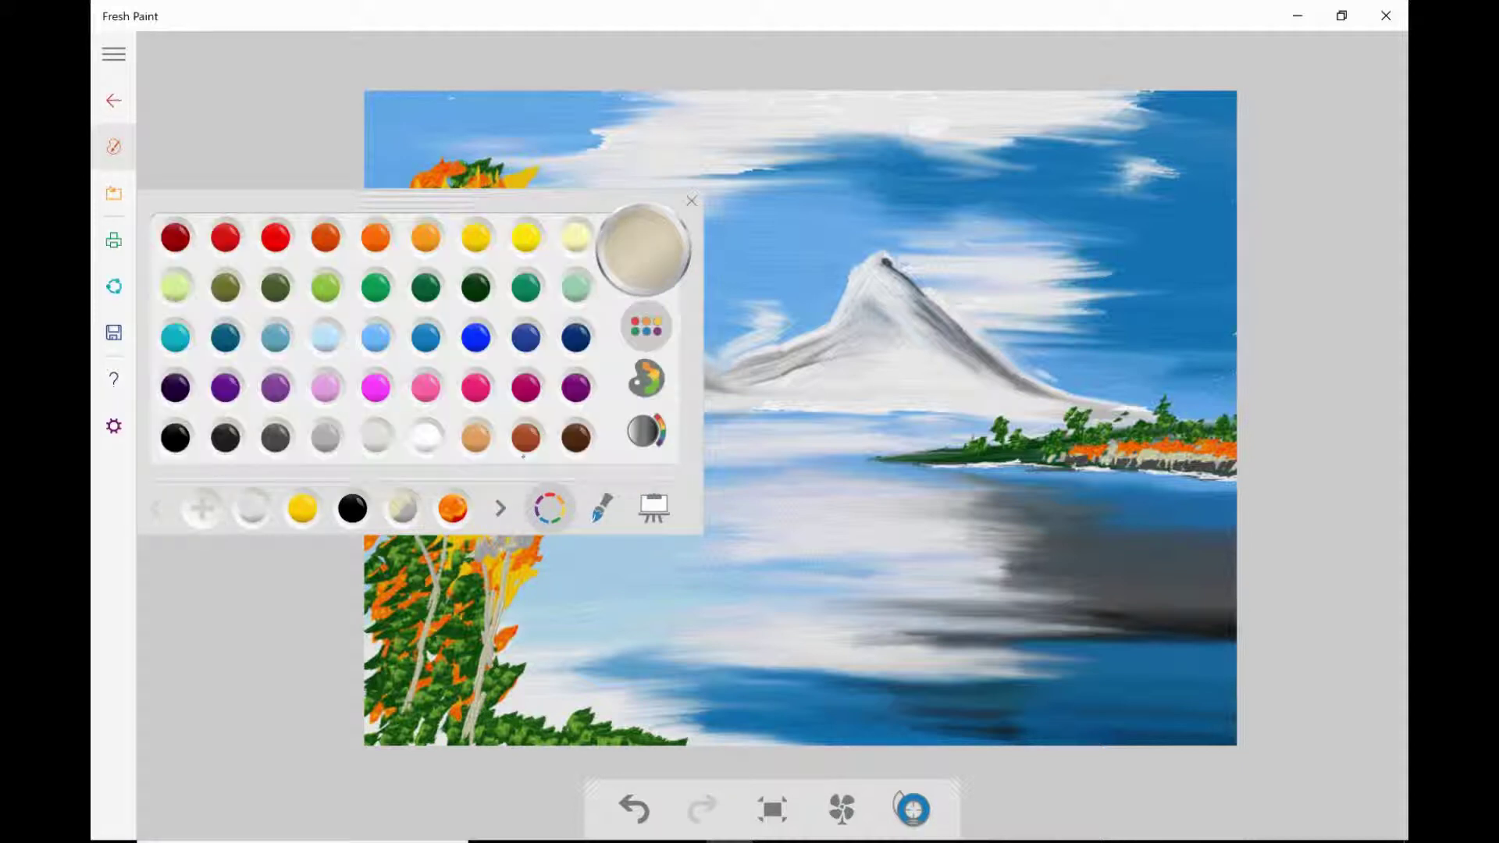
left_click(275, 236)
left_click(352, 508)
left_click_drag(437, 328, 484, 367)
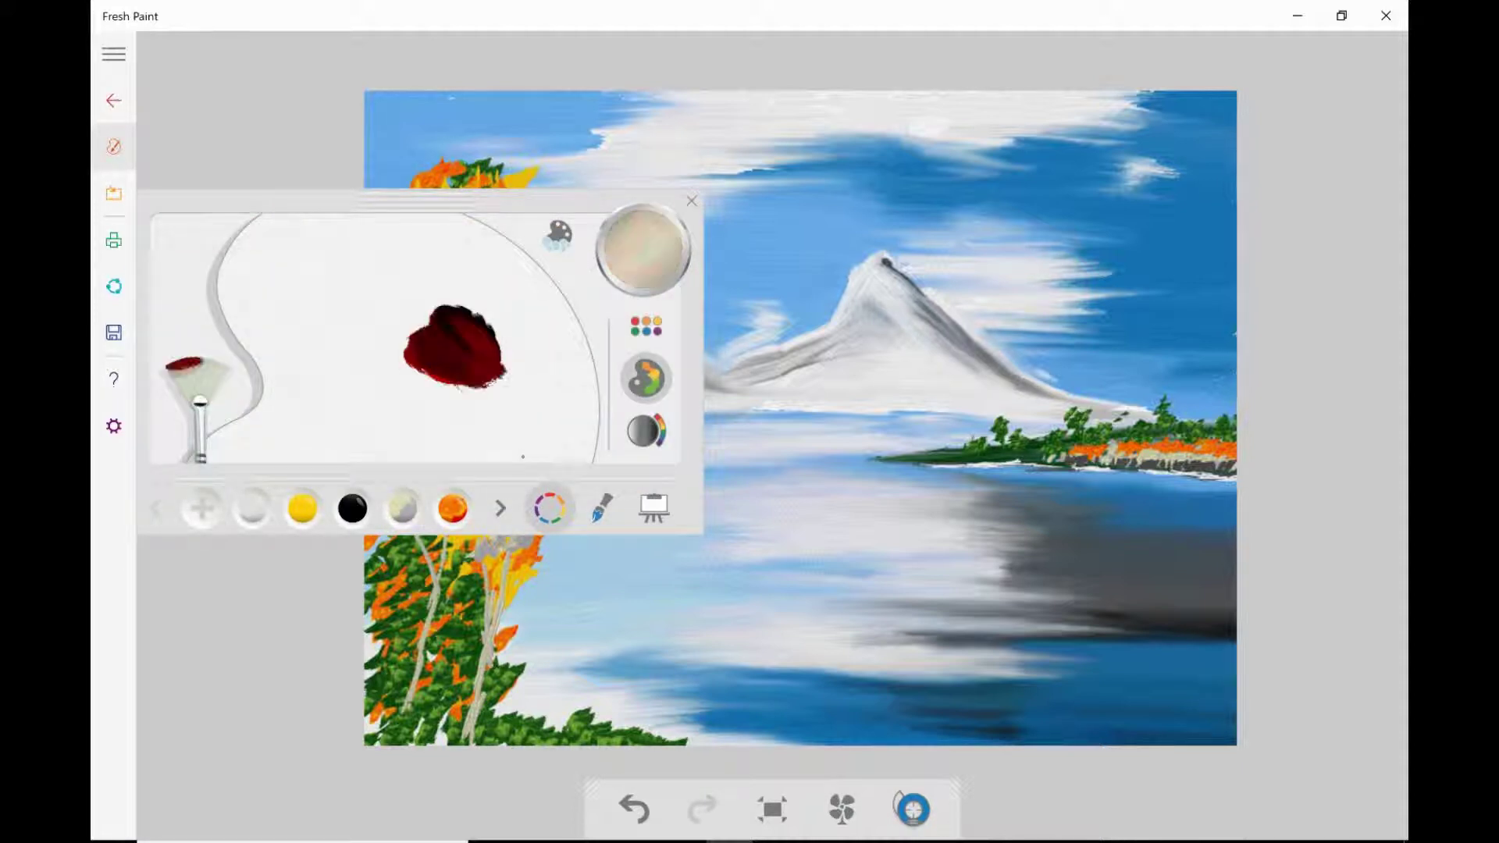
left_click(646, 326)
left_click(645, 379)
left_click(453, 344)
left_click(113, 146)
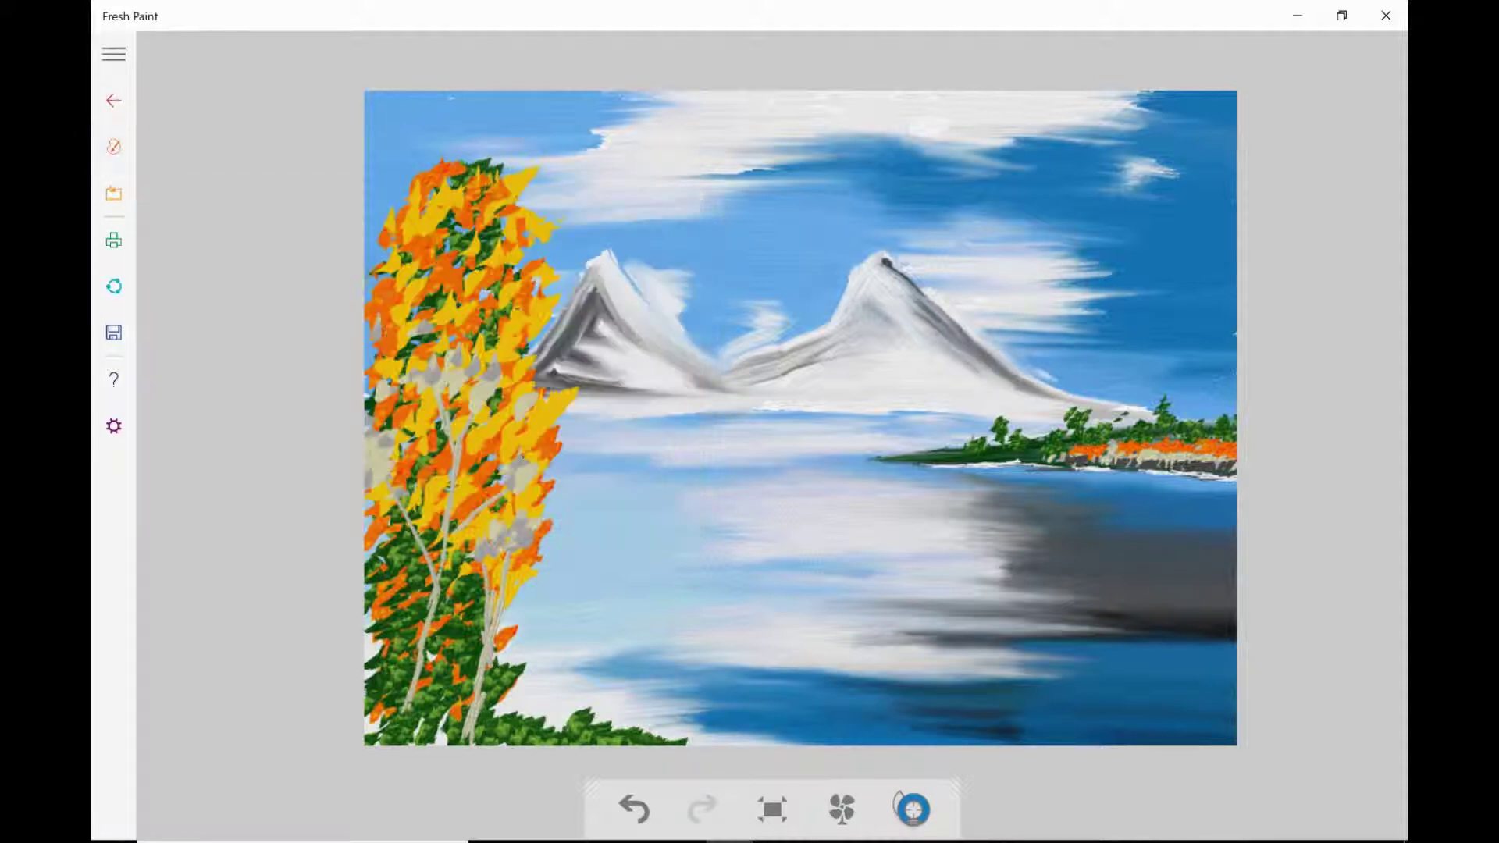
Dab dark red leaves over the tree's crown, with smaller ones over the grey clusters in the middle foliage.
mouse_move(392, 294)
left_mouse_down()
mouse_move(372, 338)
mouse_move(377, 411)
mouse_move(431, 374)
mouse_move(375, 259)
mouse_move(519, 371)
mouse_move(504, 301)
mouse_move(523, 211)
mouse_move(478, 211)
mouse_move(445, 261)
mouse_move(379, 199)
mouse_move(496, 199)
left_mouse_up()
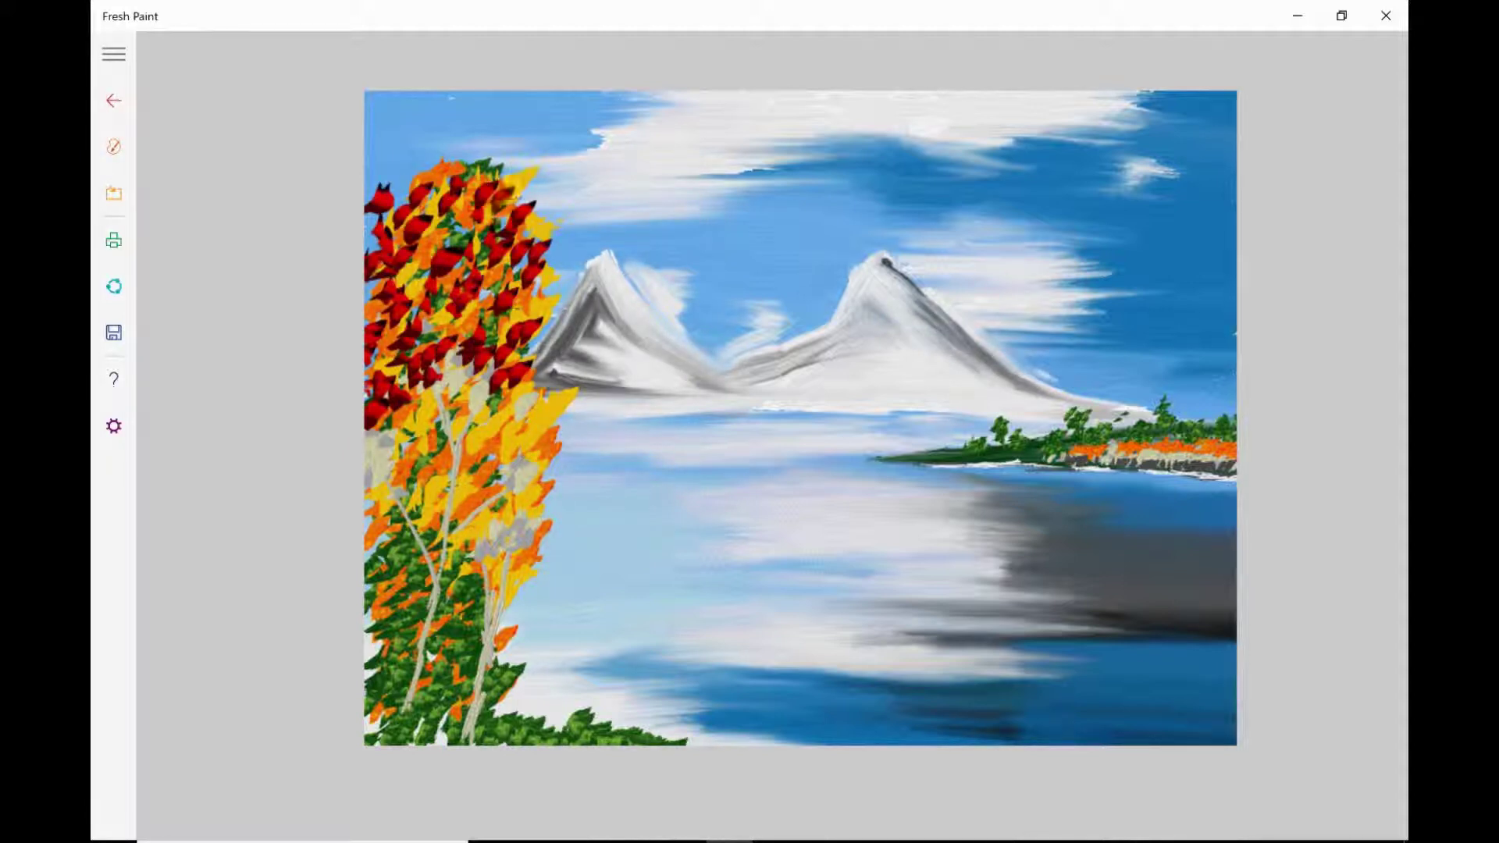
left_click(113, 146)
left_click(595, 505)
left_click(114, 146)
mouse_move(439, 368)
left_mouse_down()
mouse_move(452, 398)
mouse_move(499, 410)
mouse_move(527, 480)
mouse_move(500, 527)
mouse_move(511, 461)
mouse_move(558, 456)
left_mouse_up()
left_click_drag(375, 472, 395, 496)
left_click_drag(373, 445, 394, 476)
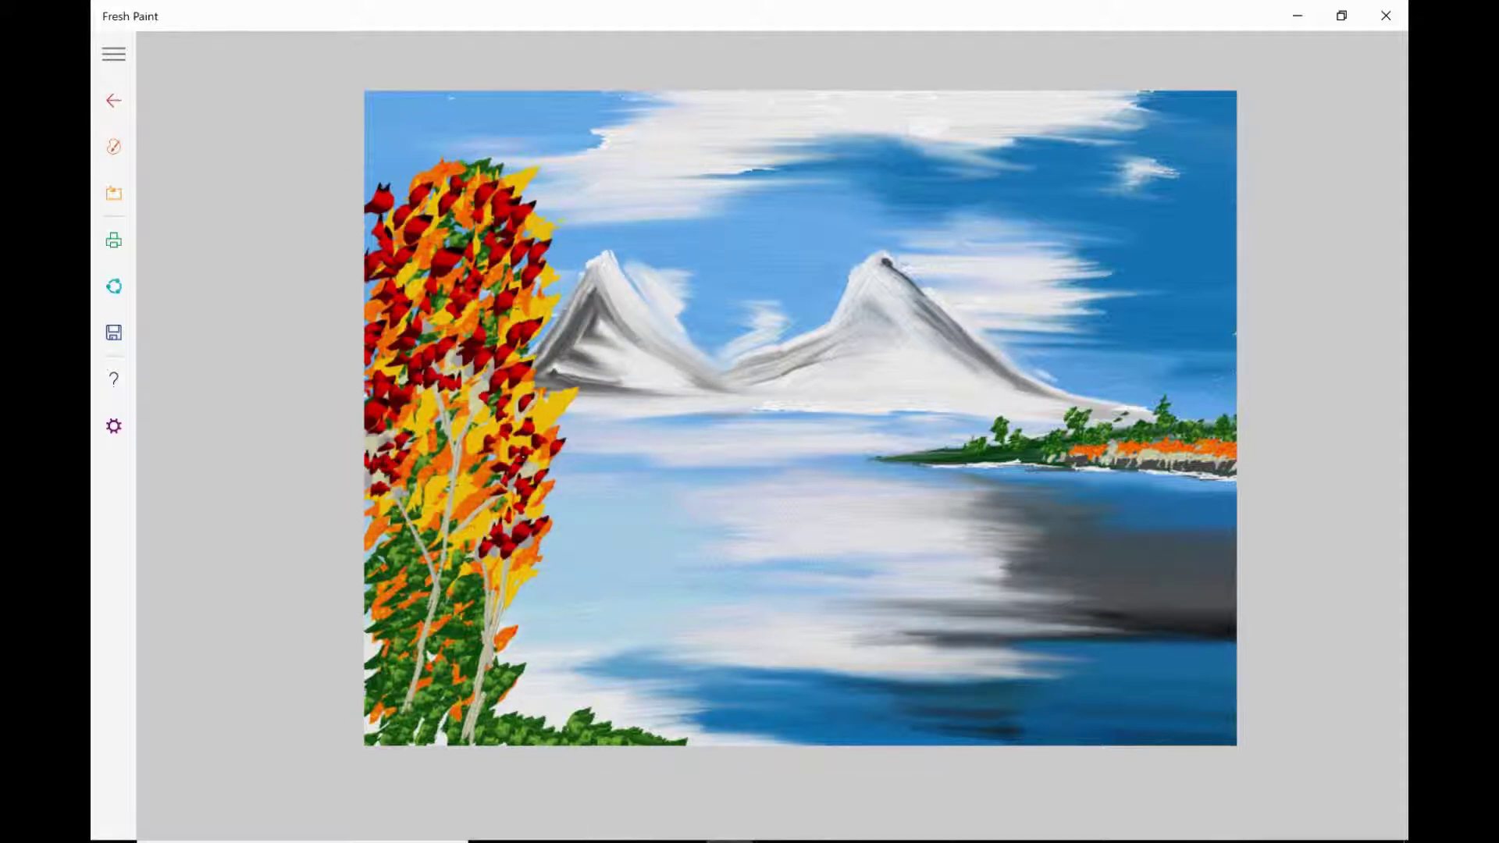
Fill in small dark red leaves at the top of the crown and along its mountain-facing edge.
left_click_drag(436, 365, 448, 375)
left_click_drag(439, 178, 448, 192)
left_click_drag(413, 164, 431, 172)
left_click_drag(511, 258, 547, 316)
left_click_drag(550, 326, 552, 363)
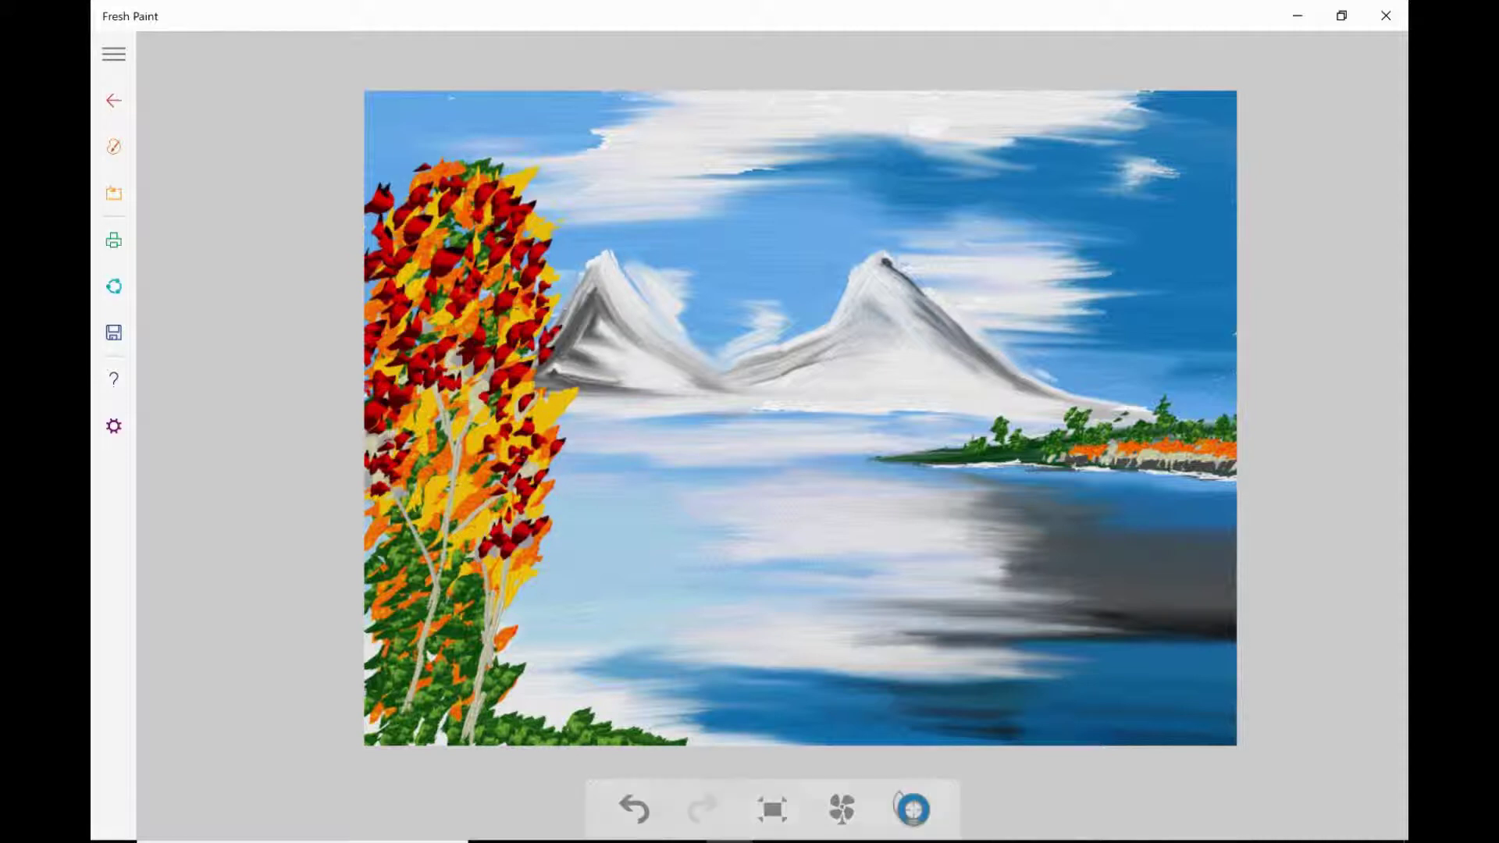
Dab red accents along the low bushes and tree base, and extend the red foliage outward over the lake.
mouse_move(519, 699)
left_mouse_down()
mouse_move(524, 714)
mouse_move(646, 735)
left_mouse_up()
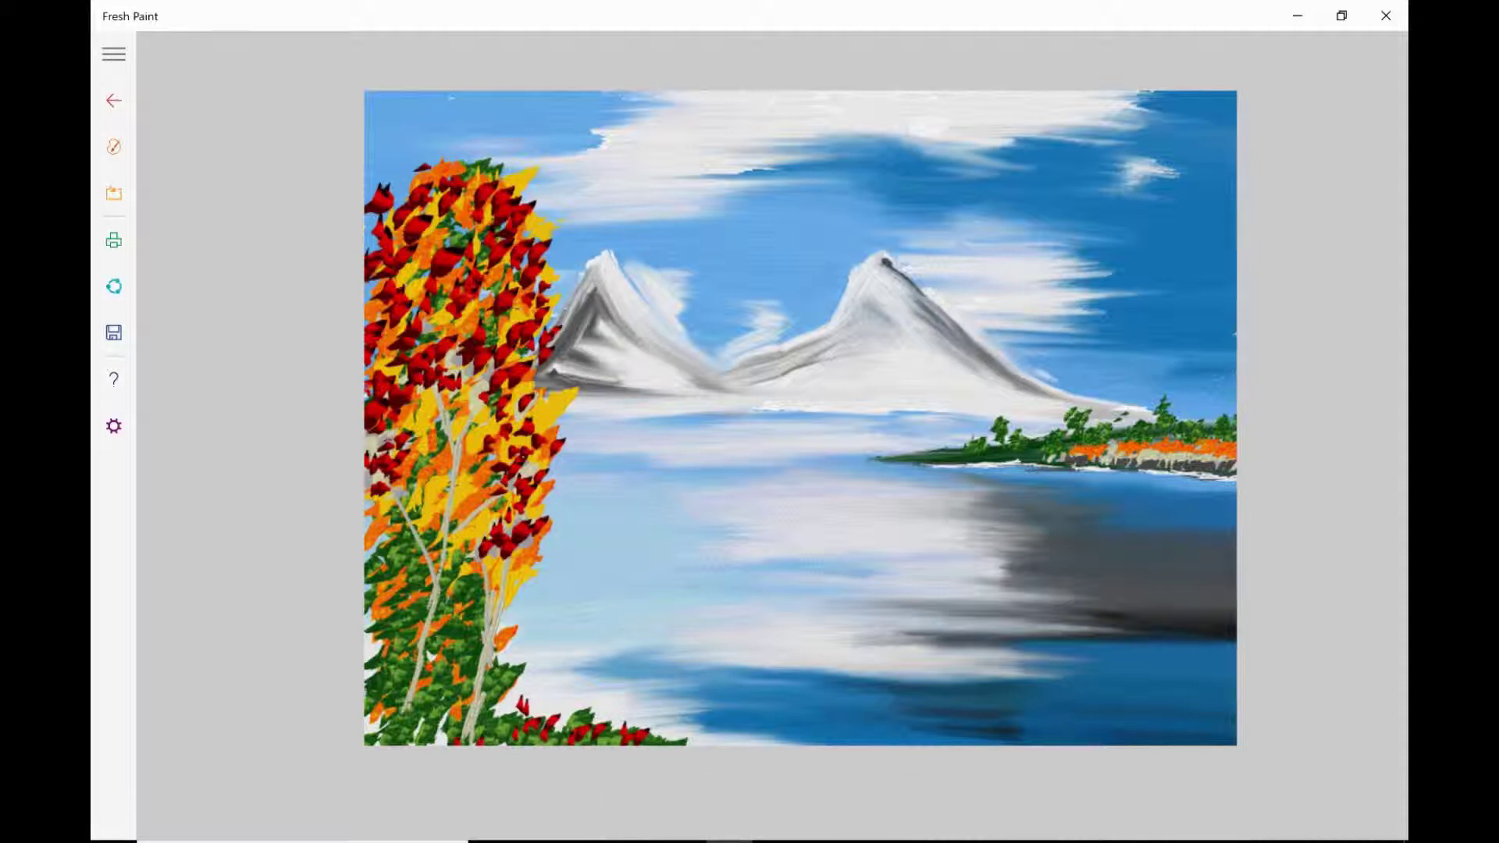
left_click_drag(431, 732, 440, 743)
left_click_drag(478, 555, 498, 556)
mouse_move(539, 537)
left_mouse_down()
mouse_move(559, 574)
mouse_move(562, 551)
left_mouse_up()
left_click_drag(531, 497, 580, 546)
left_click_drag(546, 526, 526, 556)
Switch to a thicker brush with beige-grey paint and thicken the tree trunks and branches.
left_click(114, 146)
left_click(340, 406)
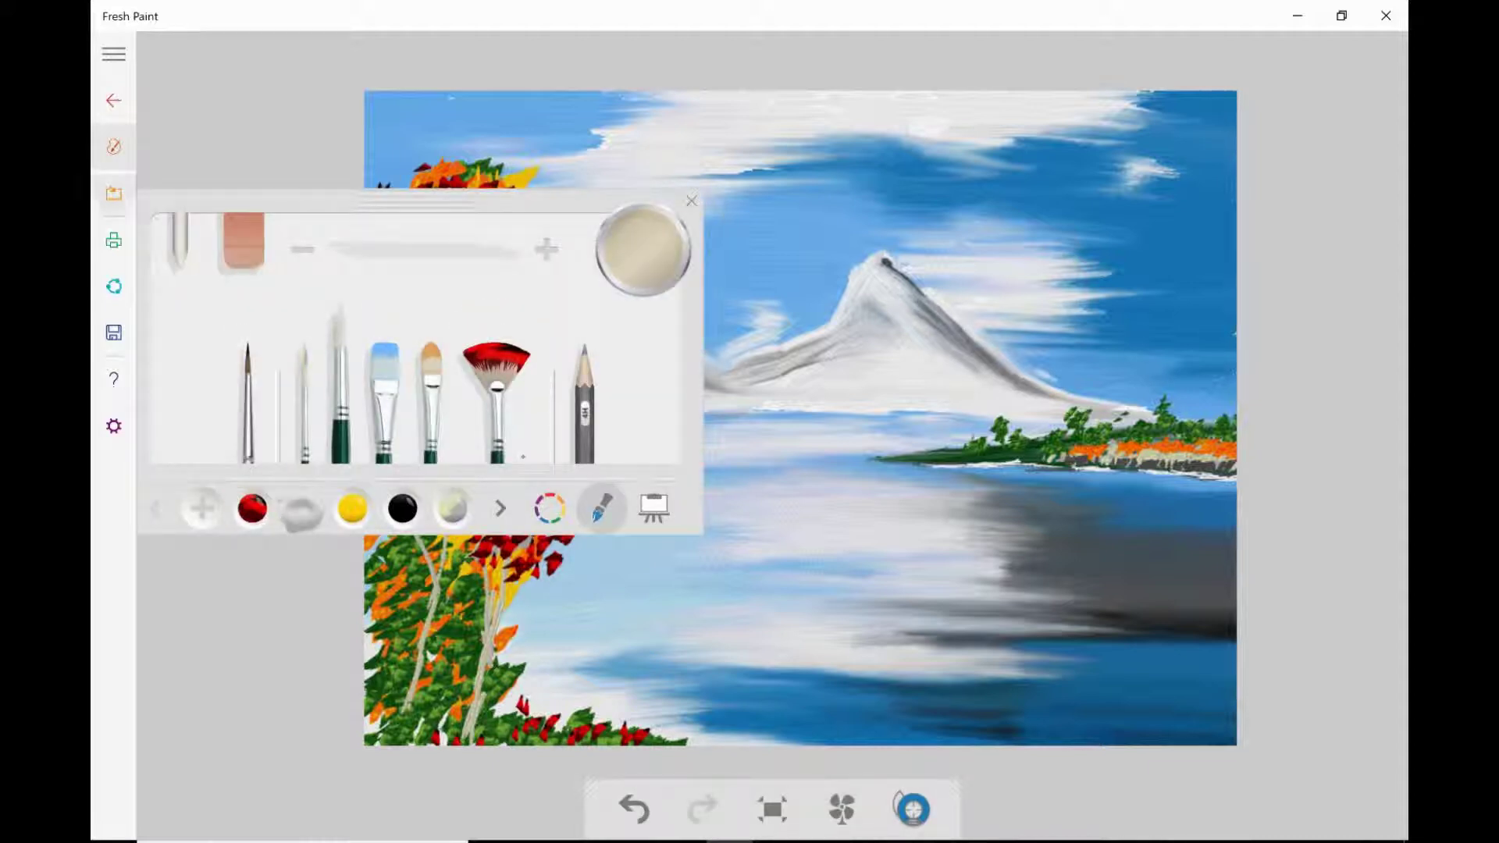
left_click(453, 508)
left_click(114, 146)
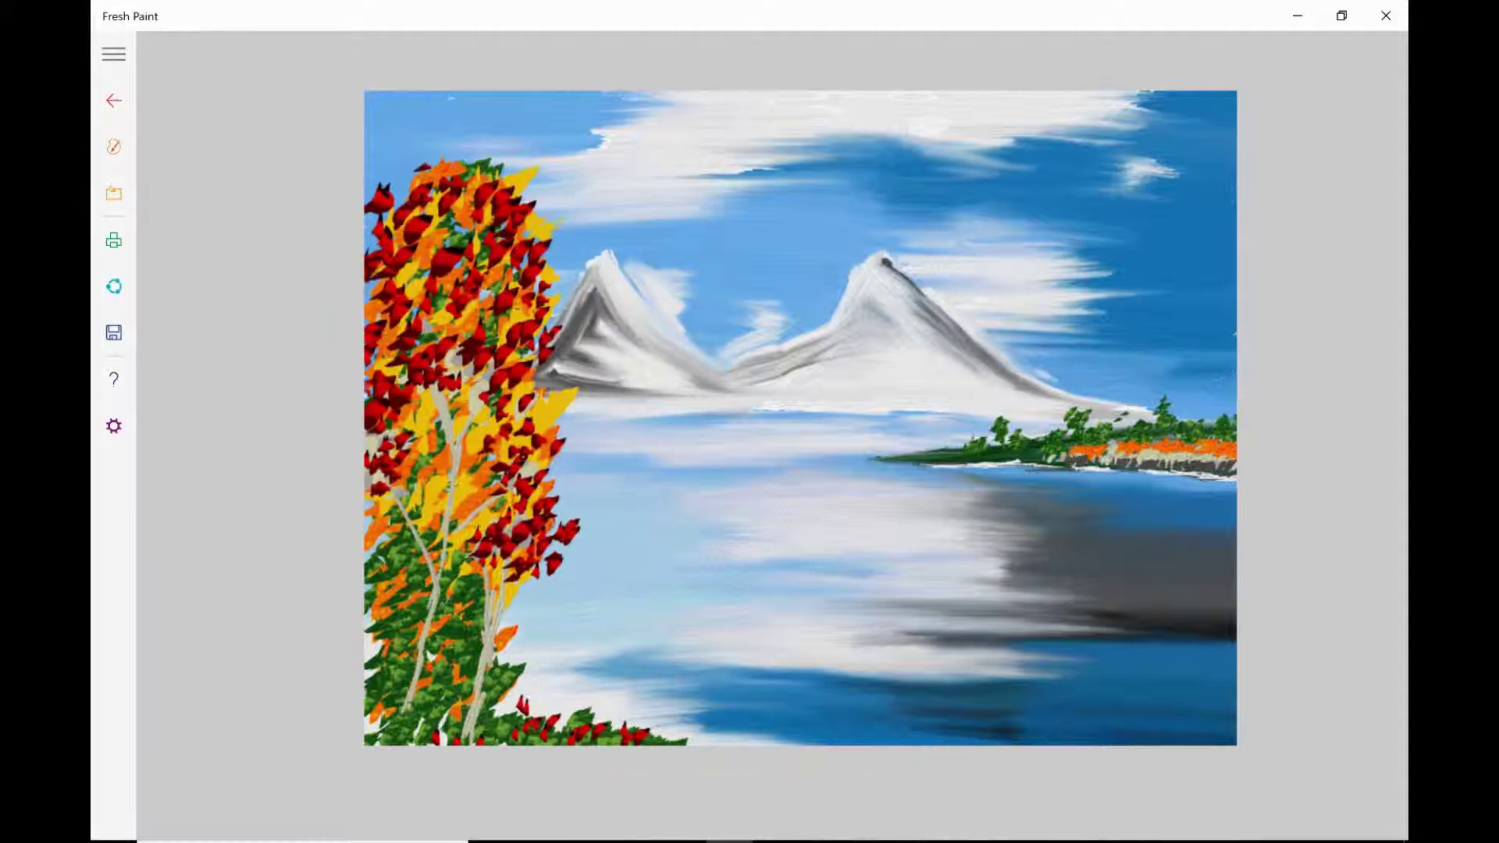
left_click_drag(450, 517, 418, 684)
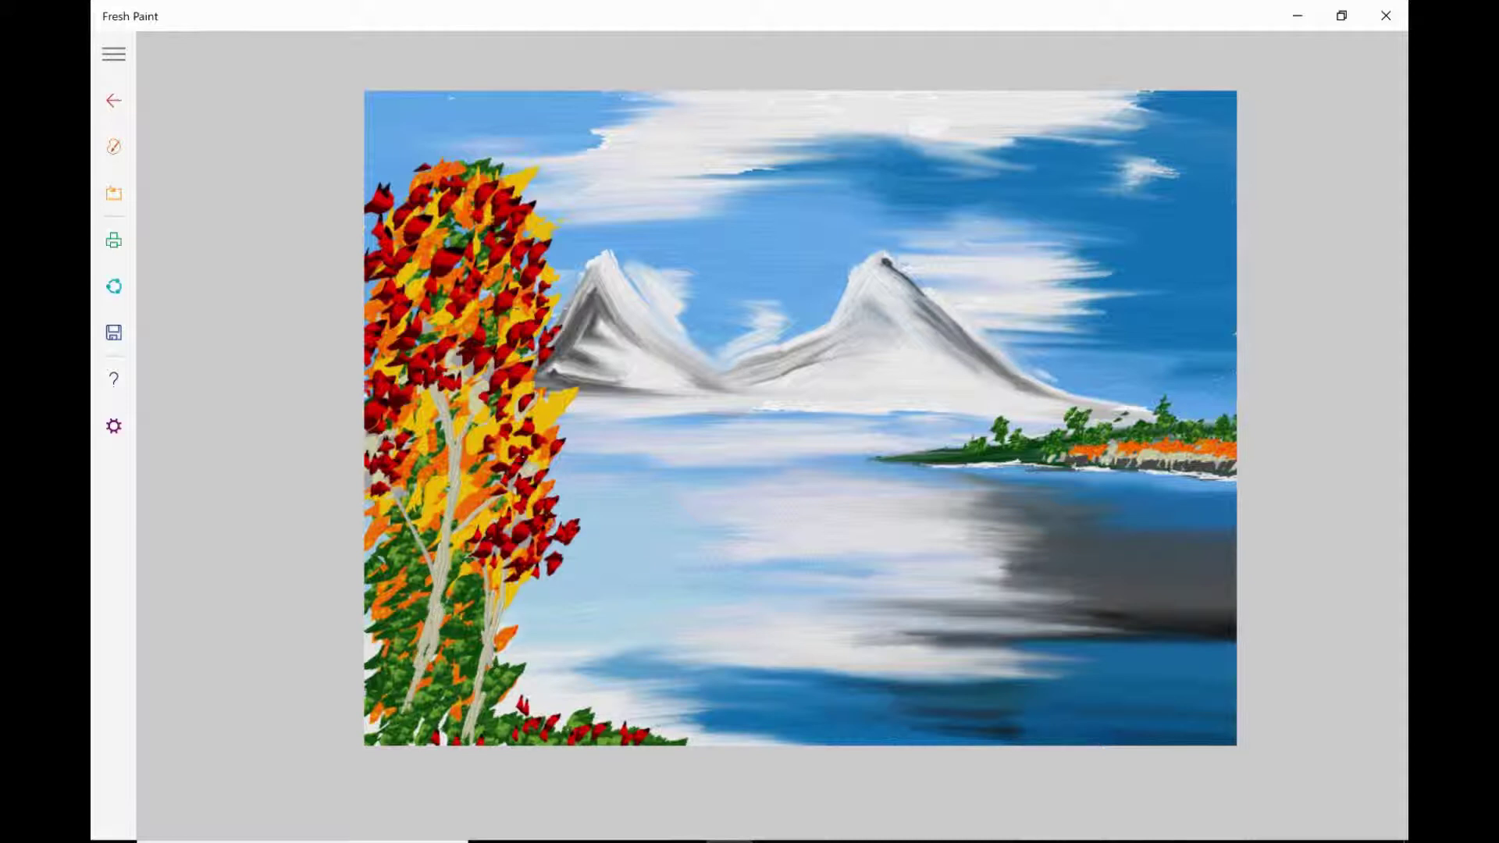
left_click_drag(402, 502, 438, 564)
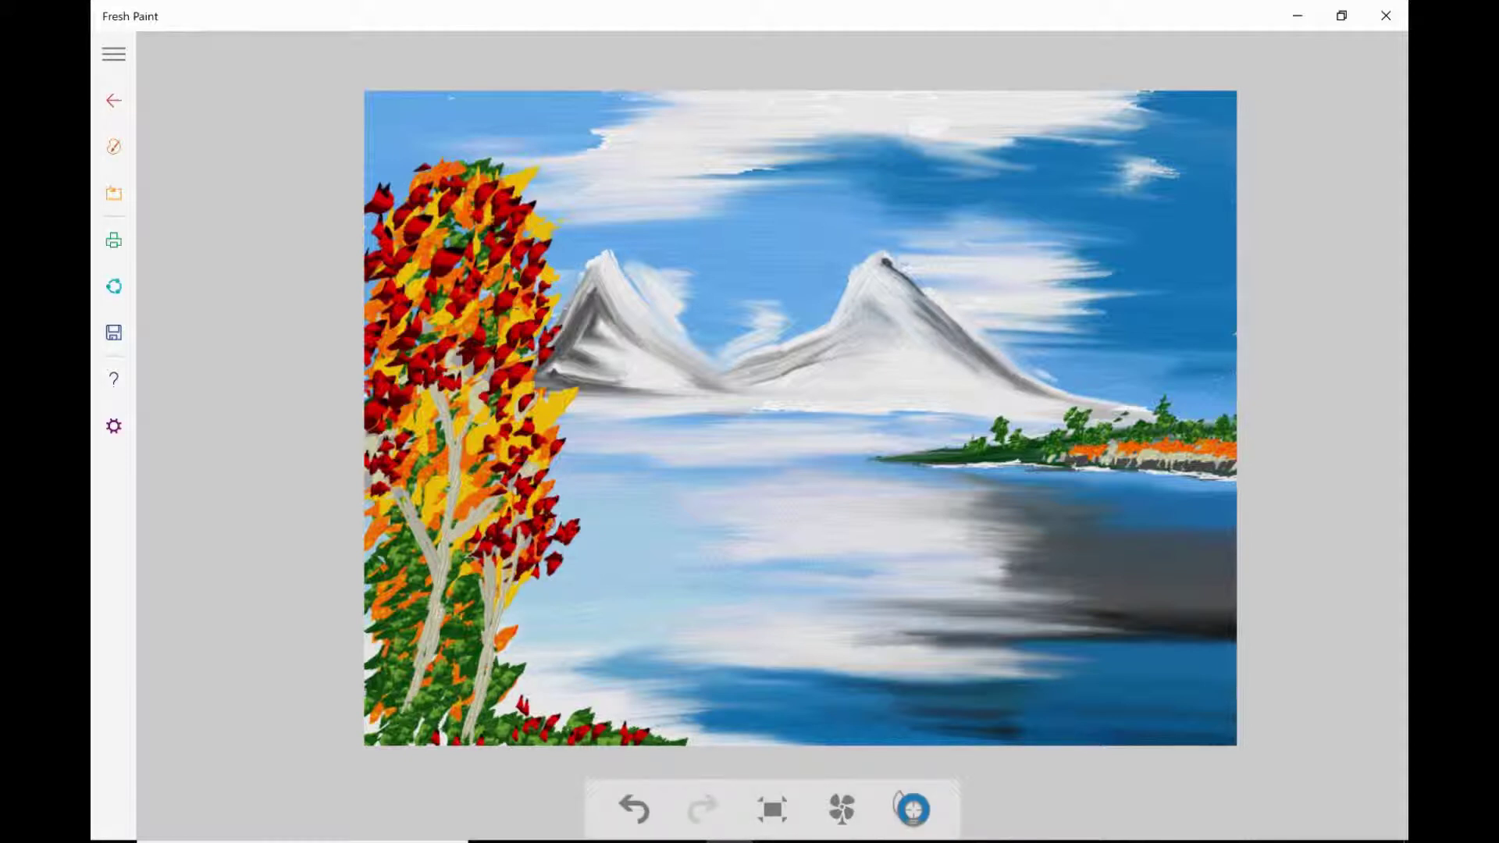
Return to the fan brush with dark red and dab a row of red leaves along the lake's near right shore.
left_click(114, 147)
left_click(495, 336)
left_click(252, 509)
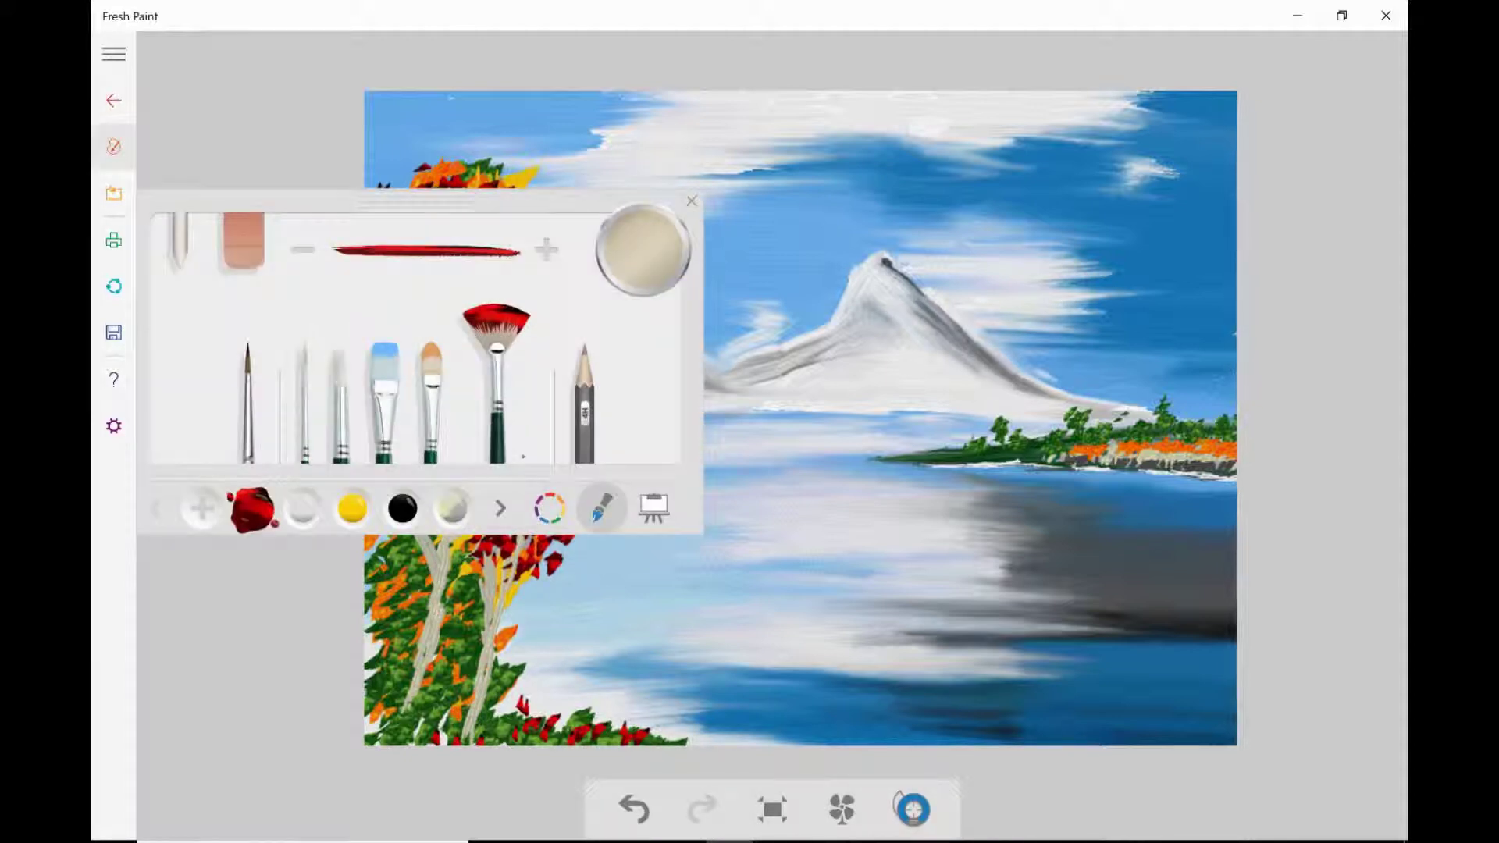
left_click_drag(842, 735, 1233, 736)
Build the red row into bushes with green and orange leaf dabs, rising toward the canvas's lower right corner.
left_click(114, 147)
left_click(500, 509)
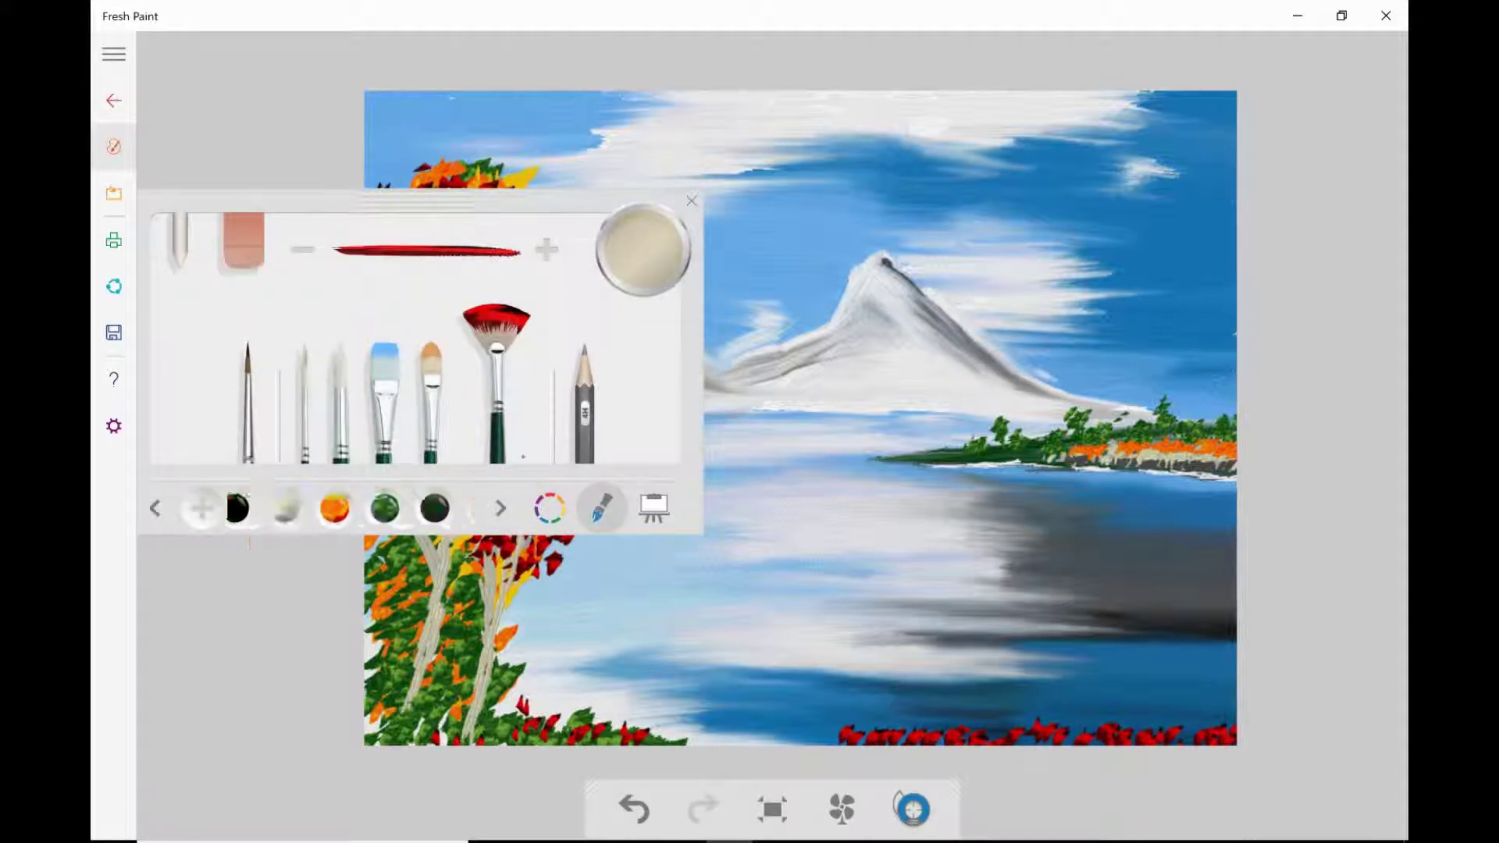
left_click(302, 508)
mouse_move(842, 735)
left_mouse_down()
mouse_move(740, 737)
mouse_move(1234, 726)
mouse_move(1206, 695)
mouse_move(1179, 726)
mouse_move(1155, 722)
mouse_move(1194, 710)
mouse_move(1206, 742)
mouse_move(1221, 715)
left_mouse_up()
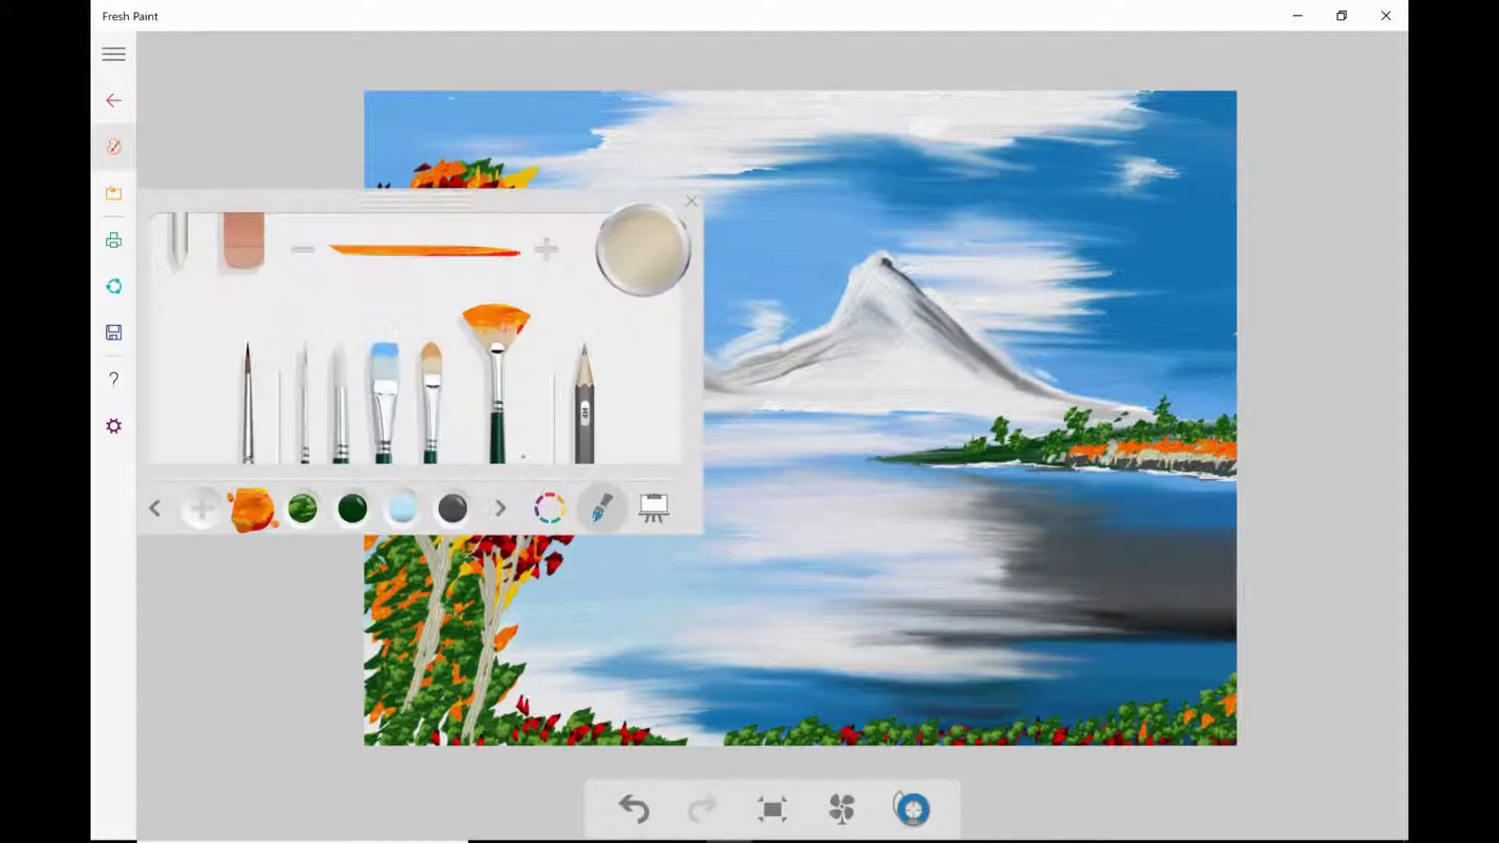
Switch back to green and dab more leaves over the lower right bushes, extending the row toward the tree.
left_click(302, 508)
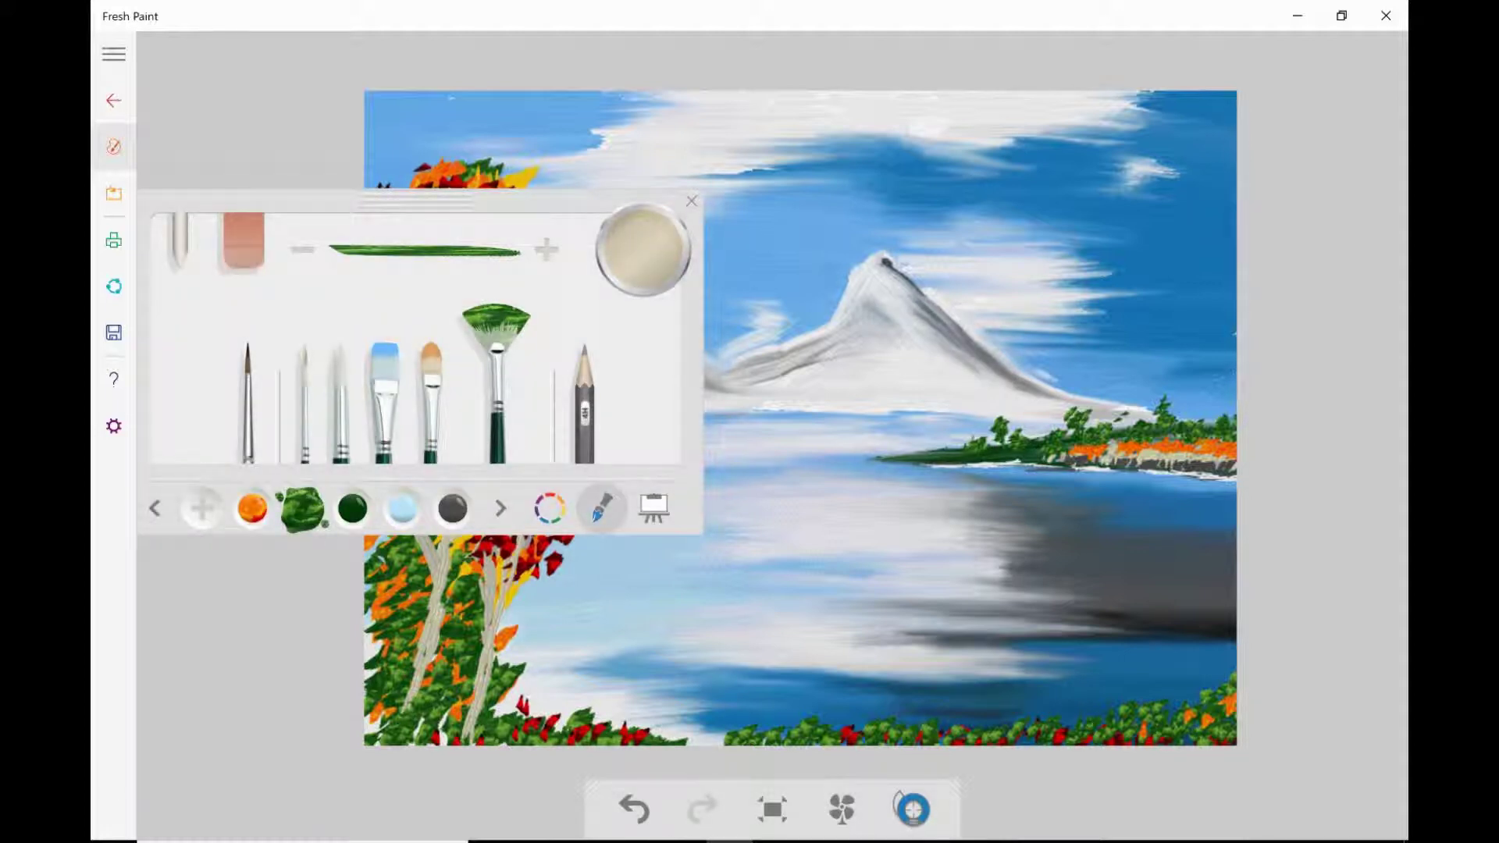
left_click_drag(1032, 737, 1227, 719)
mouse_move(740, 738)
left_mouse_down()
mouse_move(763, 732)
mouse_move(715, 740)
left_mouse_up()
left_click(113, 146)
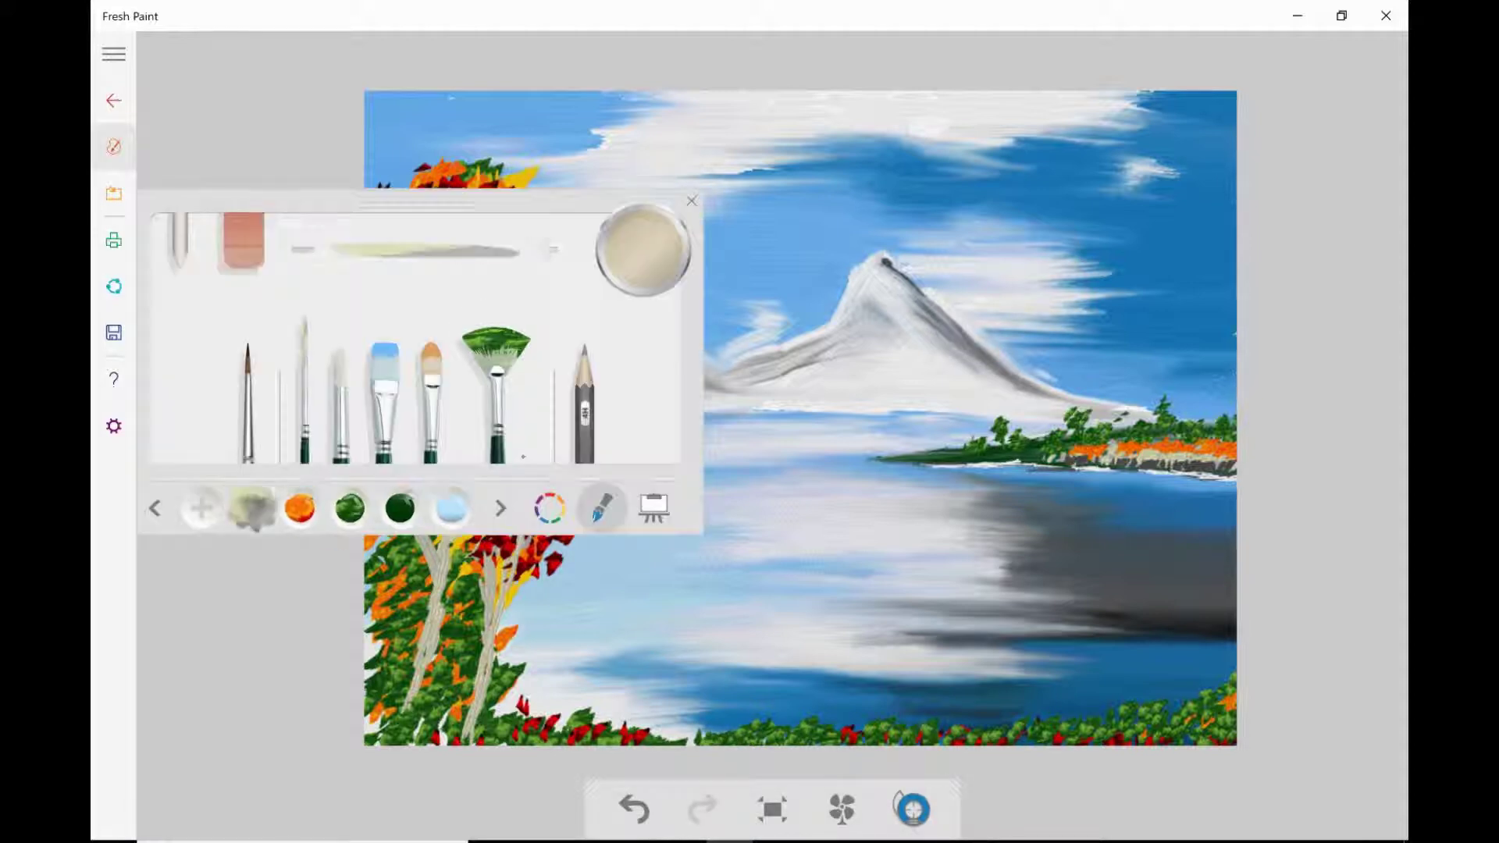
Soften the dark reflection's left edge into the lake, and paint thin white ripples across it with a round brush.
left_click(113, 146)
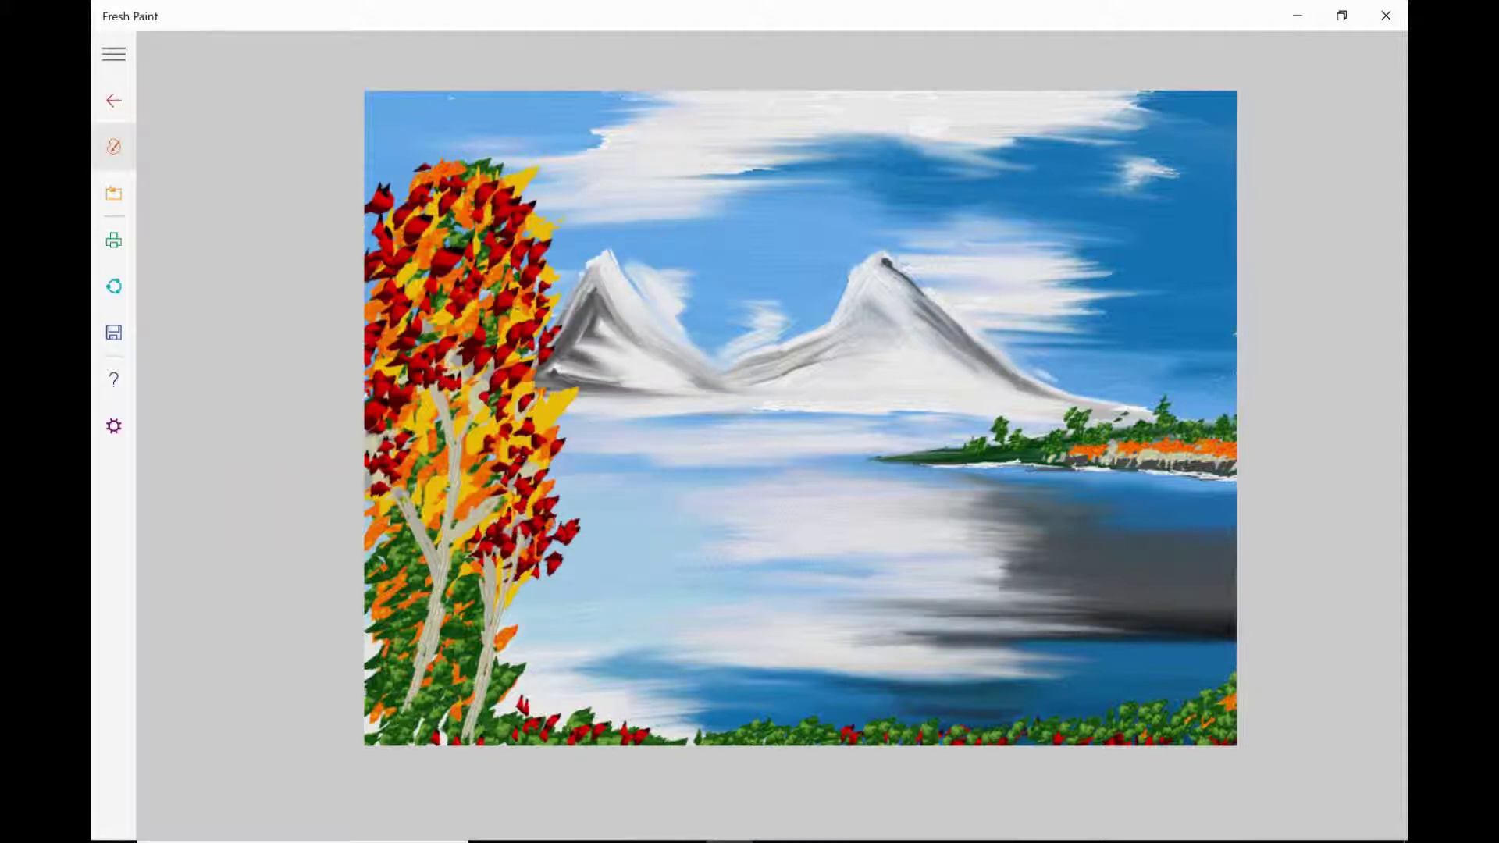
mouse_move(1019, 565)
left_mouse_down()
mouse_move(946, 550)
mouse_move(913, 524)
left_mouse_up()
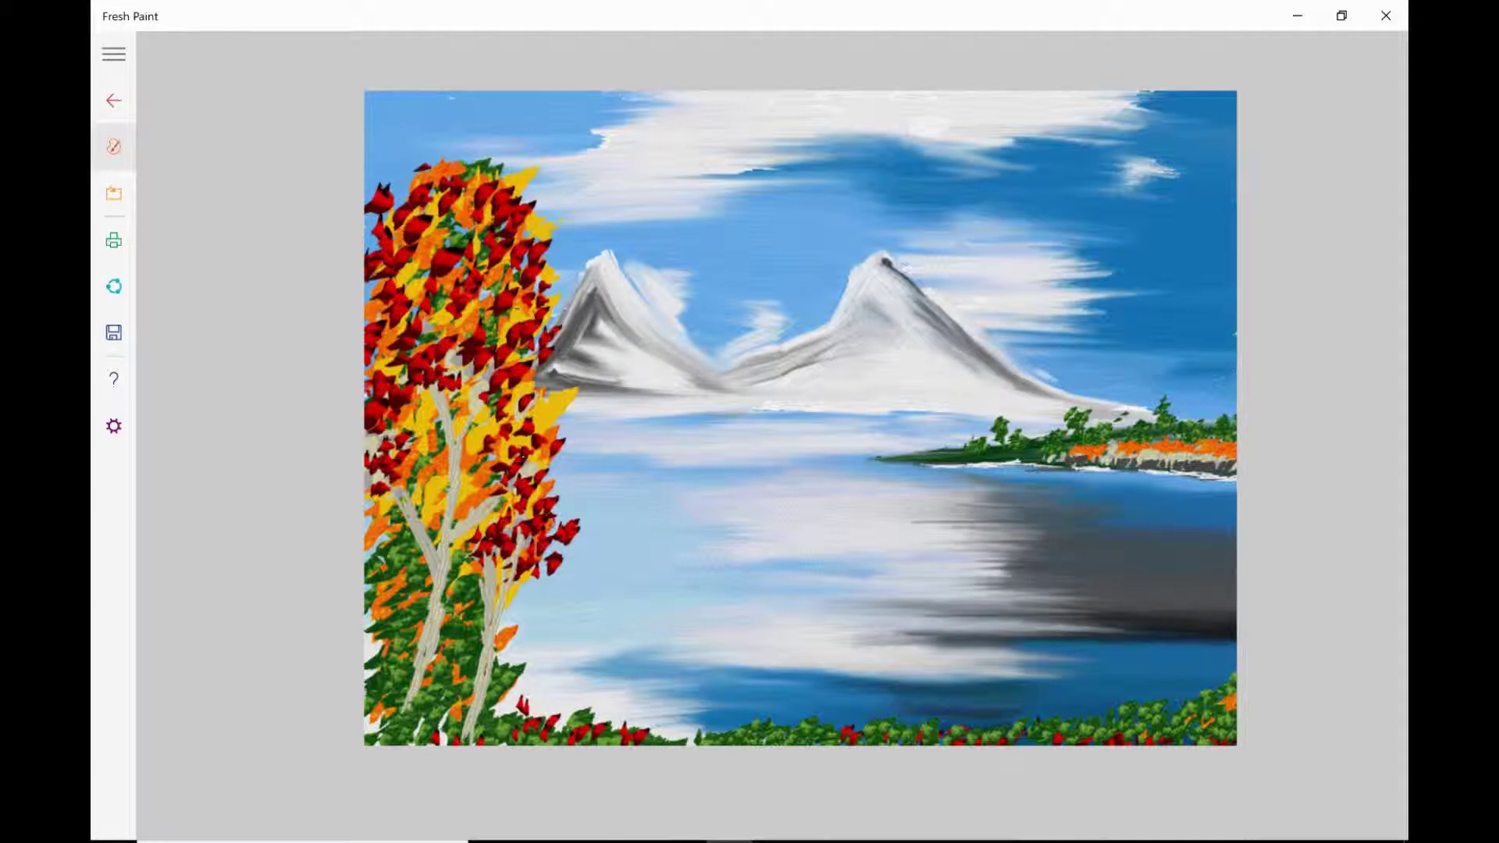
left_click(113, 146)
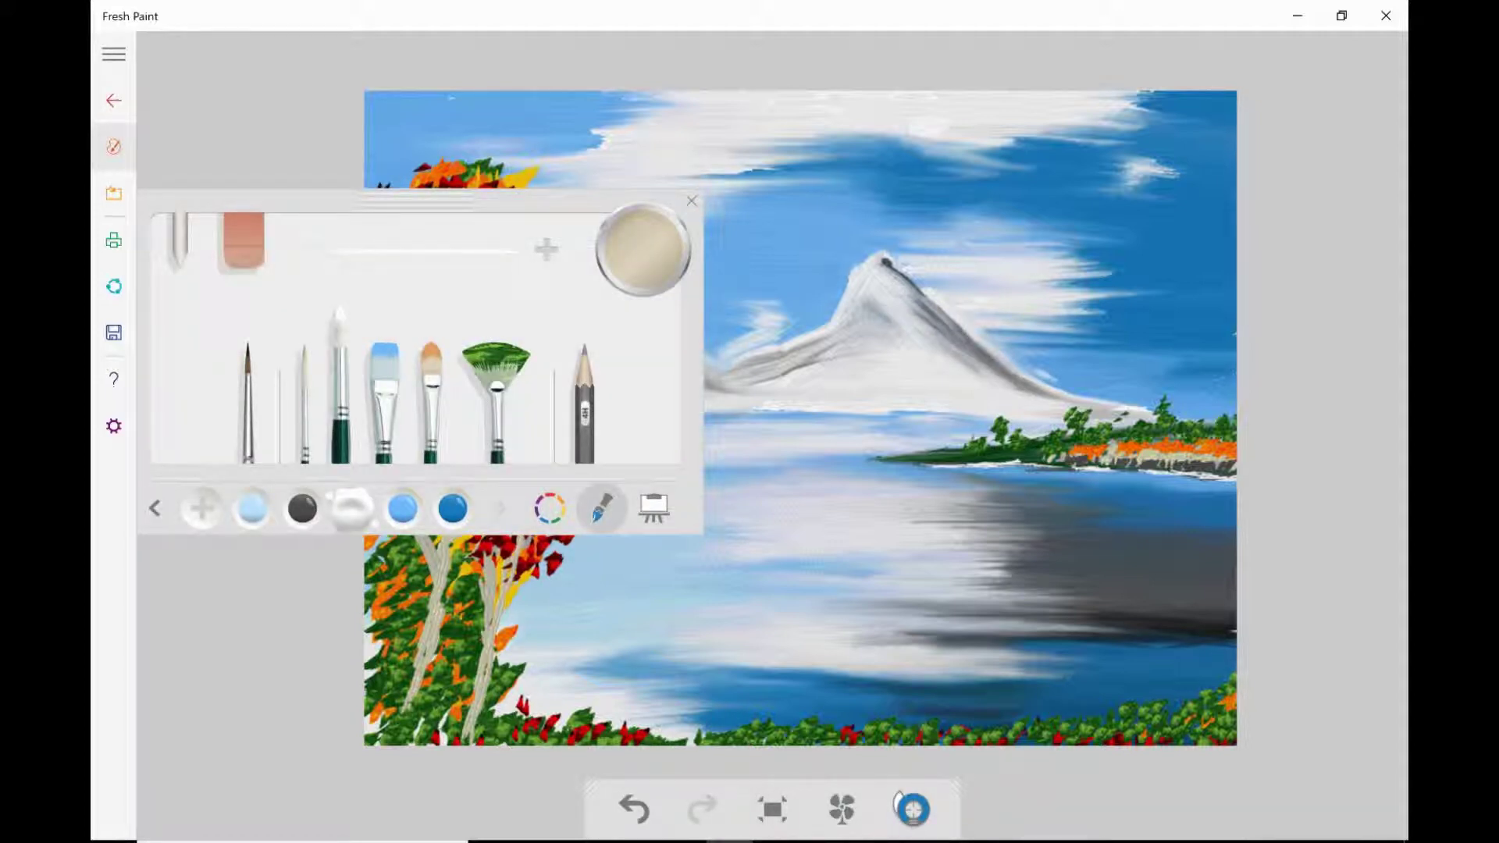
left_click(897, 801)
mouse_move(900, 800)
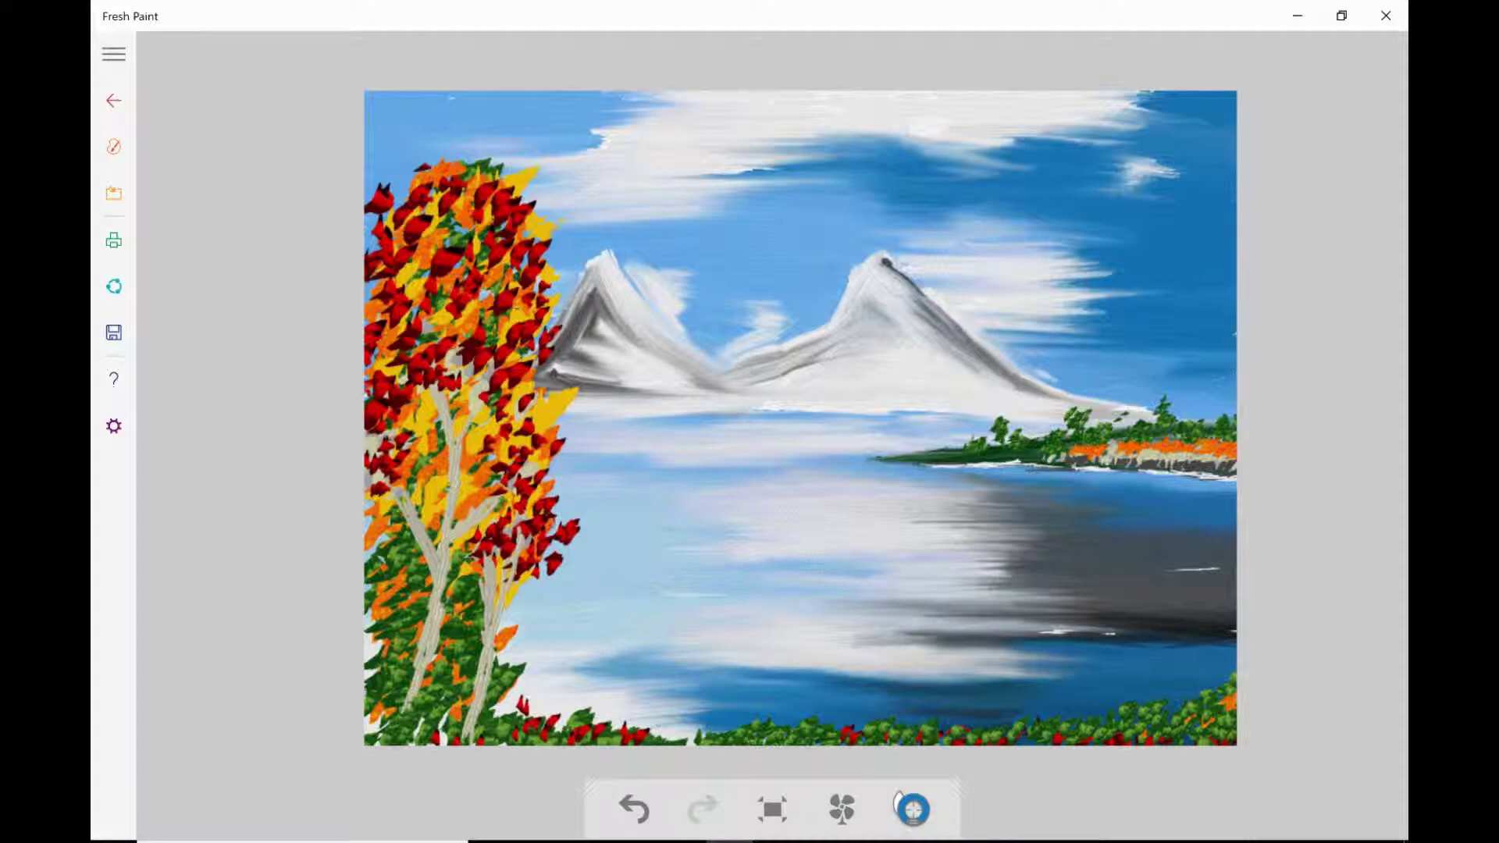
left_click_drag(1044, 529, 1123, 531)
left_click_drag(999, 560, 1092, 565)
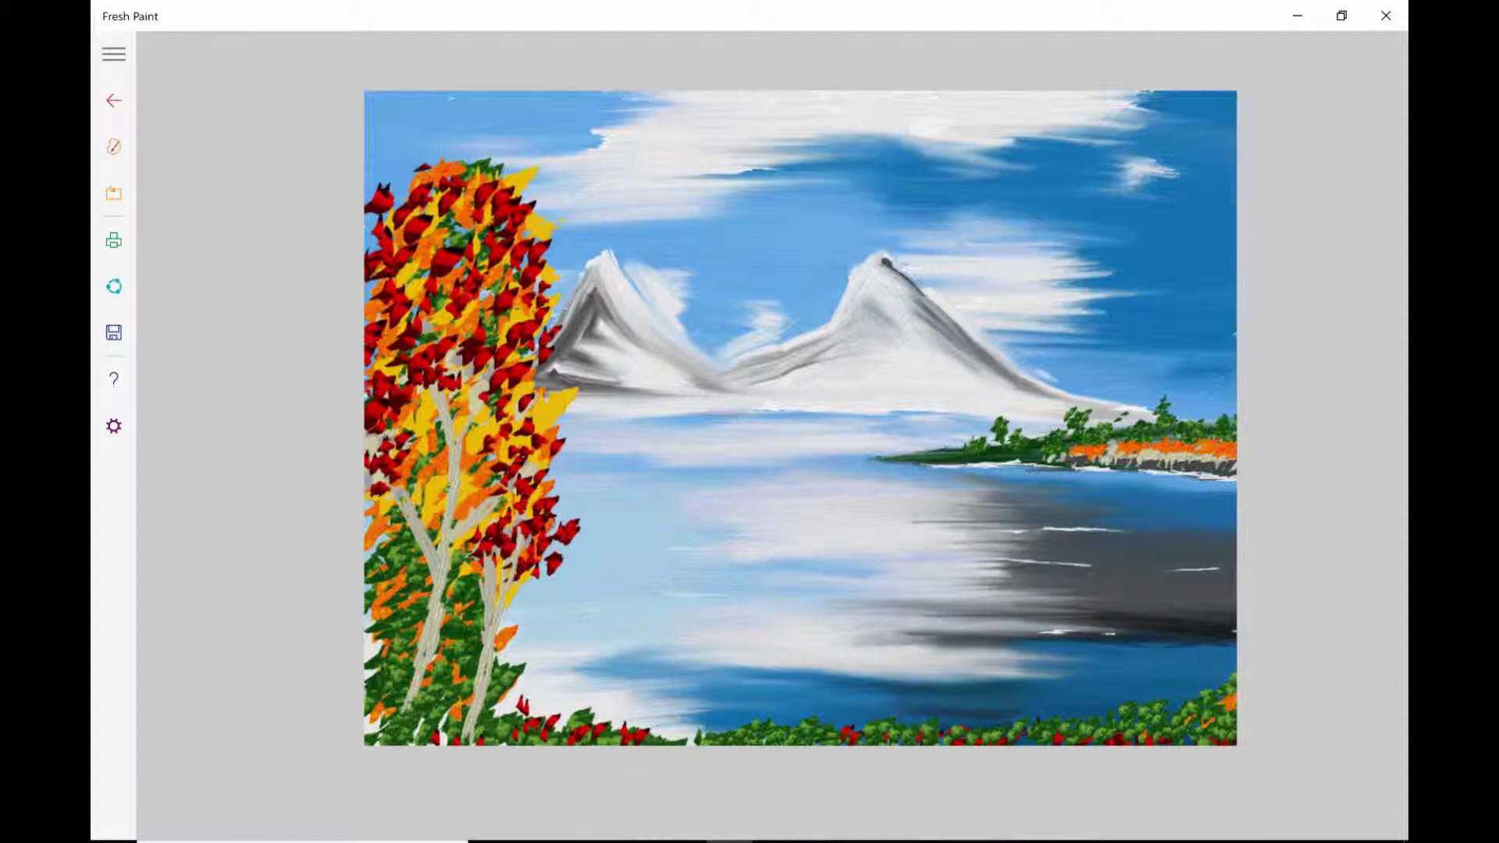
Paint more thin white ripples along the reflection's lower edge and across the blue water above the foreground bushes.
mouse_move(900, 800)
left_click_drag(1000, 592, 1047, 594)
left_click_drag(850, 585, 878, 586)
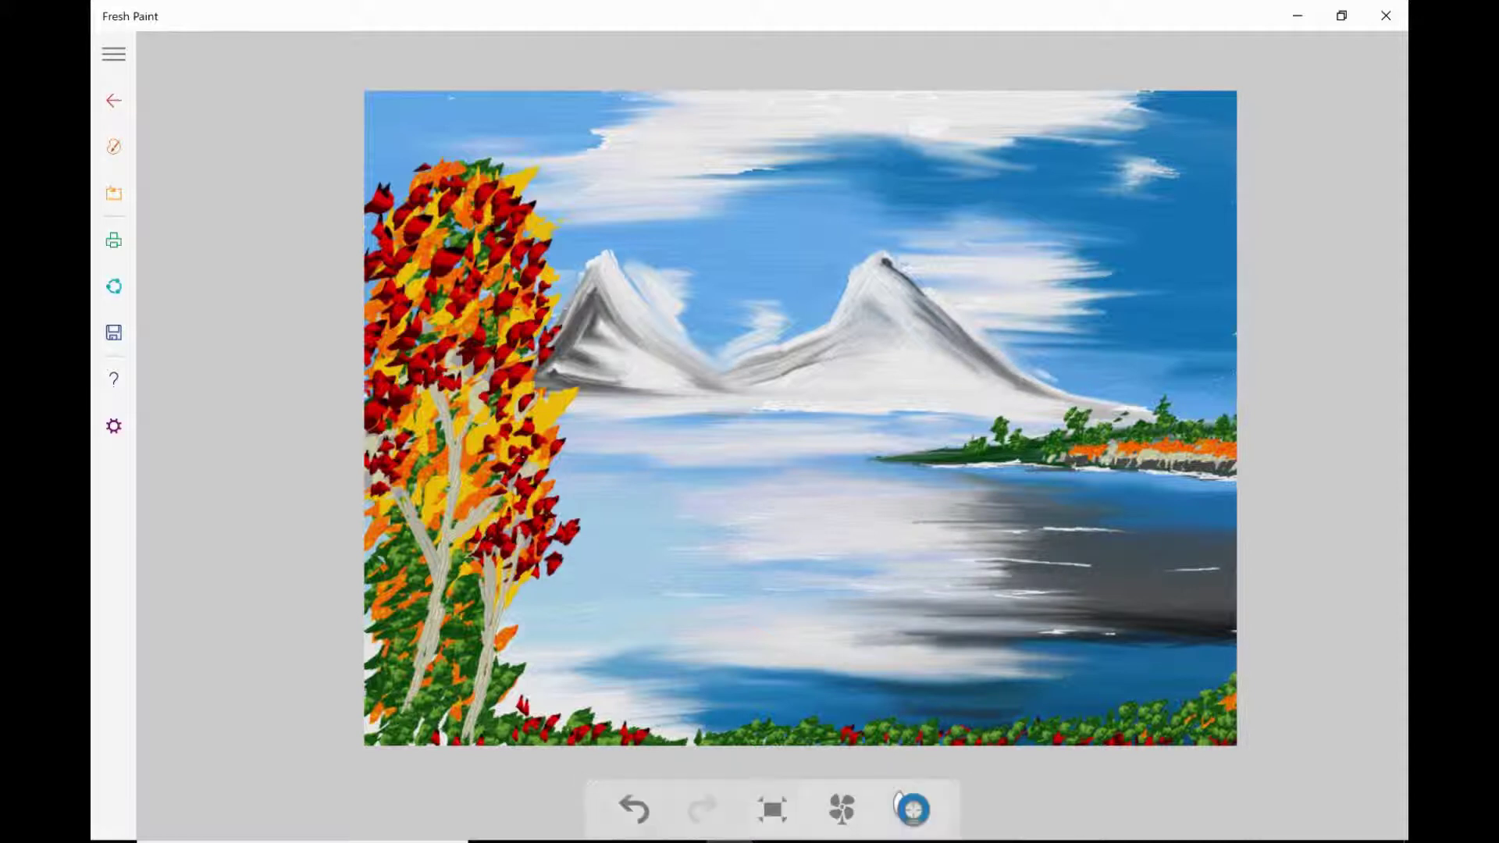
mouse_move(1141, 631)
left_mouse_down()
mouse_move(1220, 630)
mouse_move(1075, 663)
mouse_move(965, 663)
left_mouse_up()
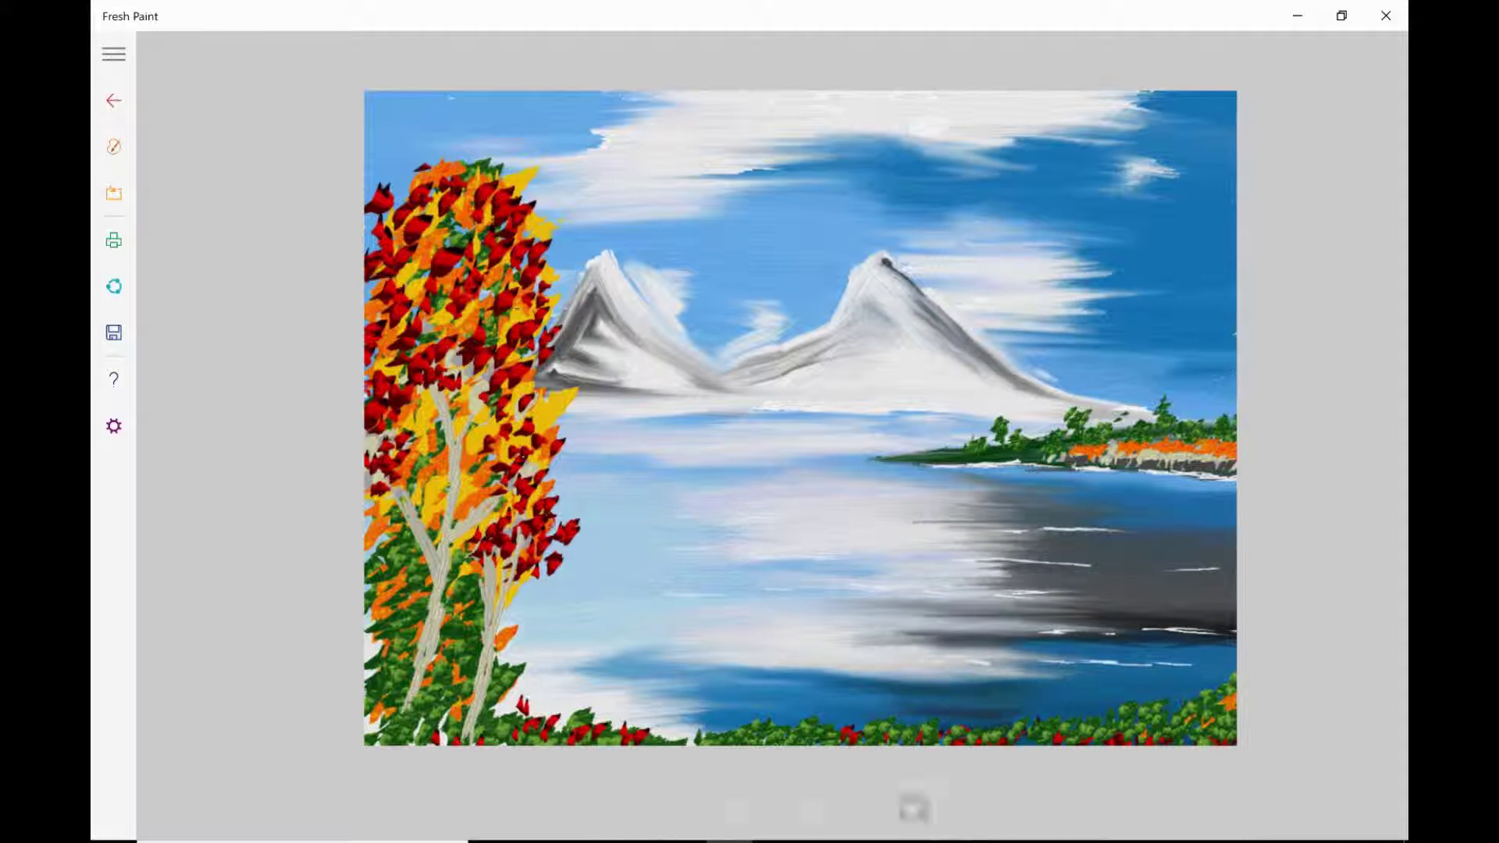
mouse_move(771, 670)
left_mouse_down()
mouse_move(800, 690)
mouse_move(1106, 689)
left_mouse_up()
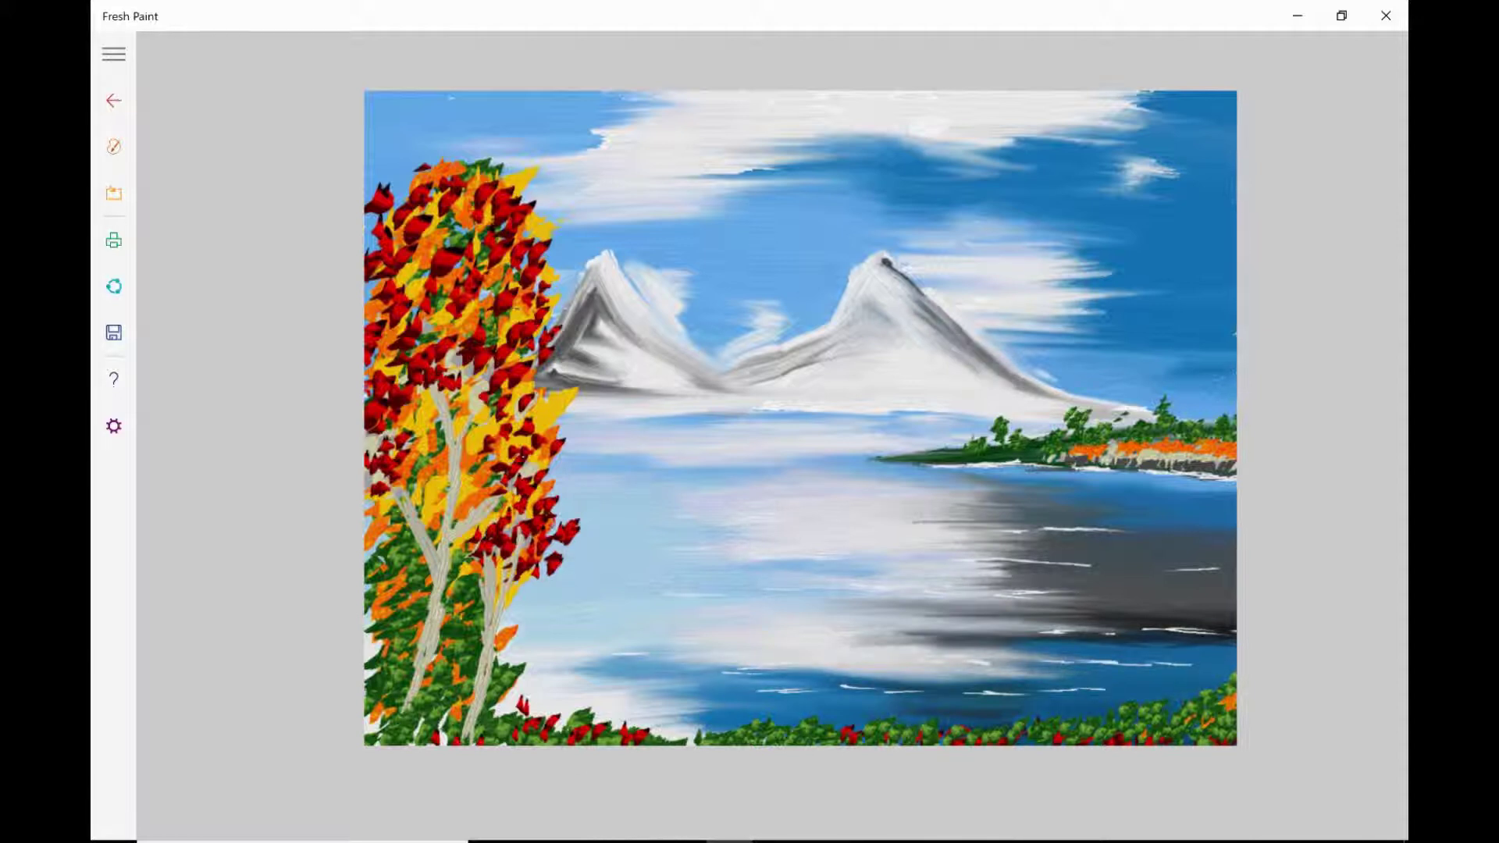
Scatter short white ripples over the lake beside the tree and over the dark water below the rocky bank.
left_click_drag(600, 586, 649, 585)
left_click_drag(1016, 495, 1058, 495)
left_click_drag(1127, 508, 1159, 507)
mouse_move(1181, 518)
left_mouse_down()
mouse_move(1218, 517)
mouse_move(1190, 535)
left_mouse_up()
mouse_move(1108, 550)
left_mouse_down()
mouse_move(1174, 549)
mouse_move(1220, 574)
left_mouse_up()
left_click_drag(1171, 578, 1068, 579)
left_click_drag(1124, 591, 1227, 599)
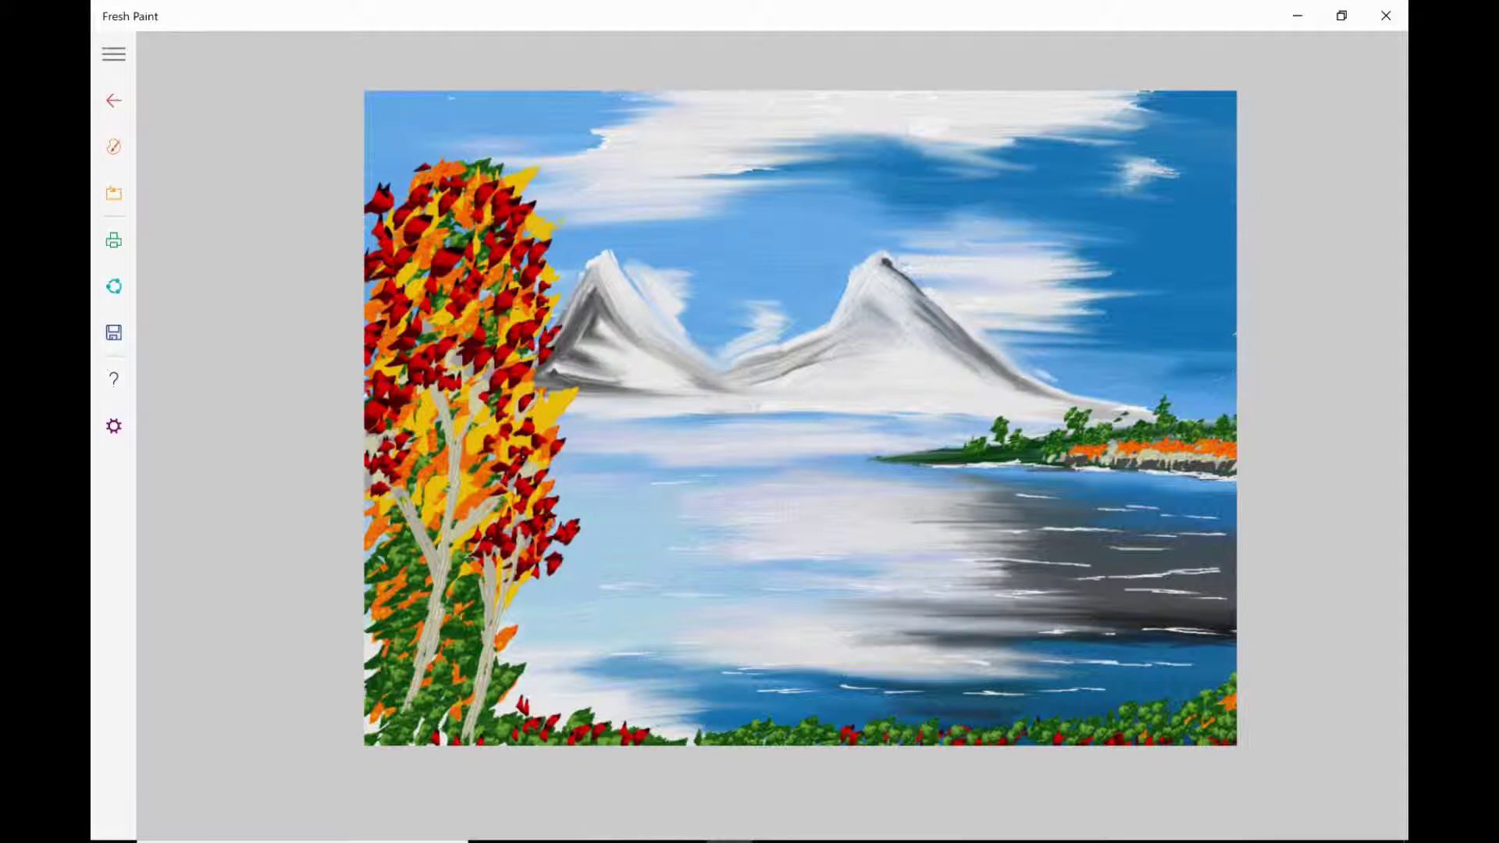
Paint white snow down the left mountain's right slope, widening it toward the valley between the peaks.
mouse_move(898, 801)
left_click_drag(681, 326, 720, 357)
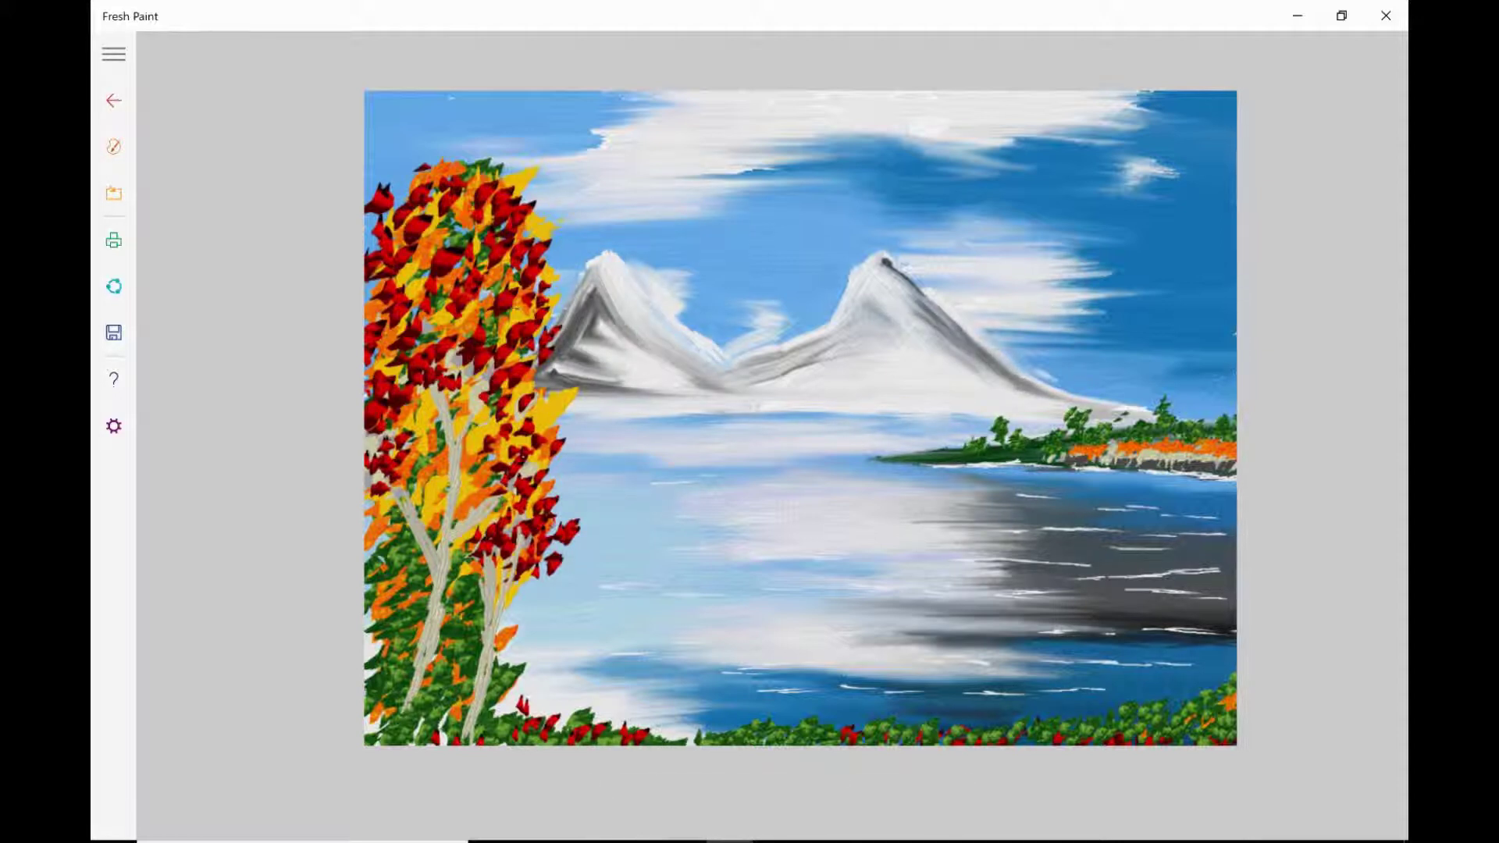
mouse_move(898, 802)
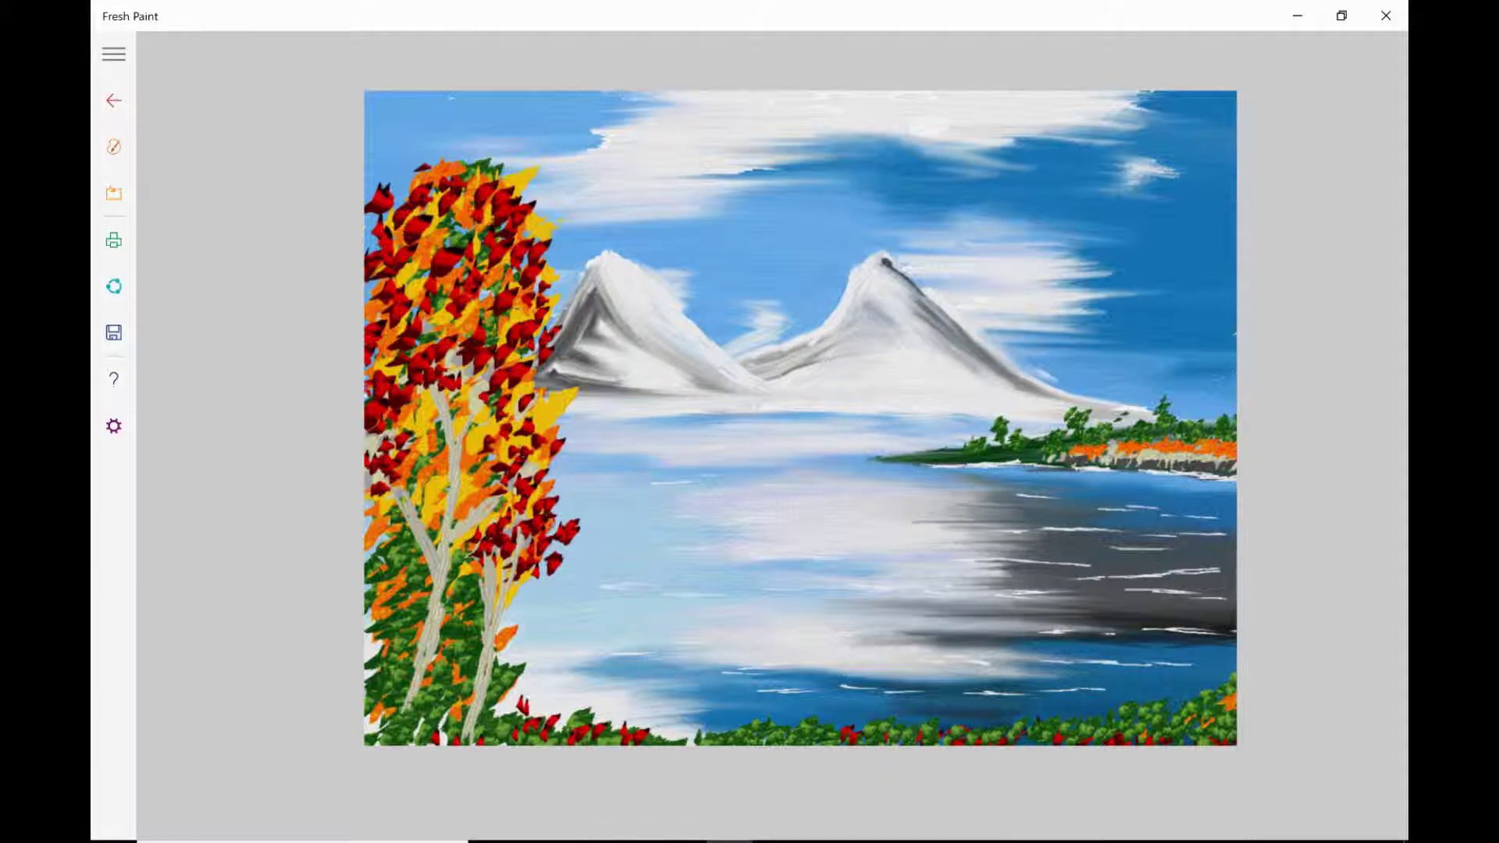
Switch to a clean fan brush and blend the snow and grey shading over both mountains' peaks and slopes.
left_click(114, 146)
left_click(495, 375)
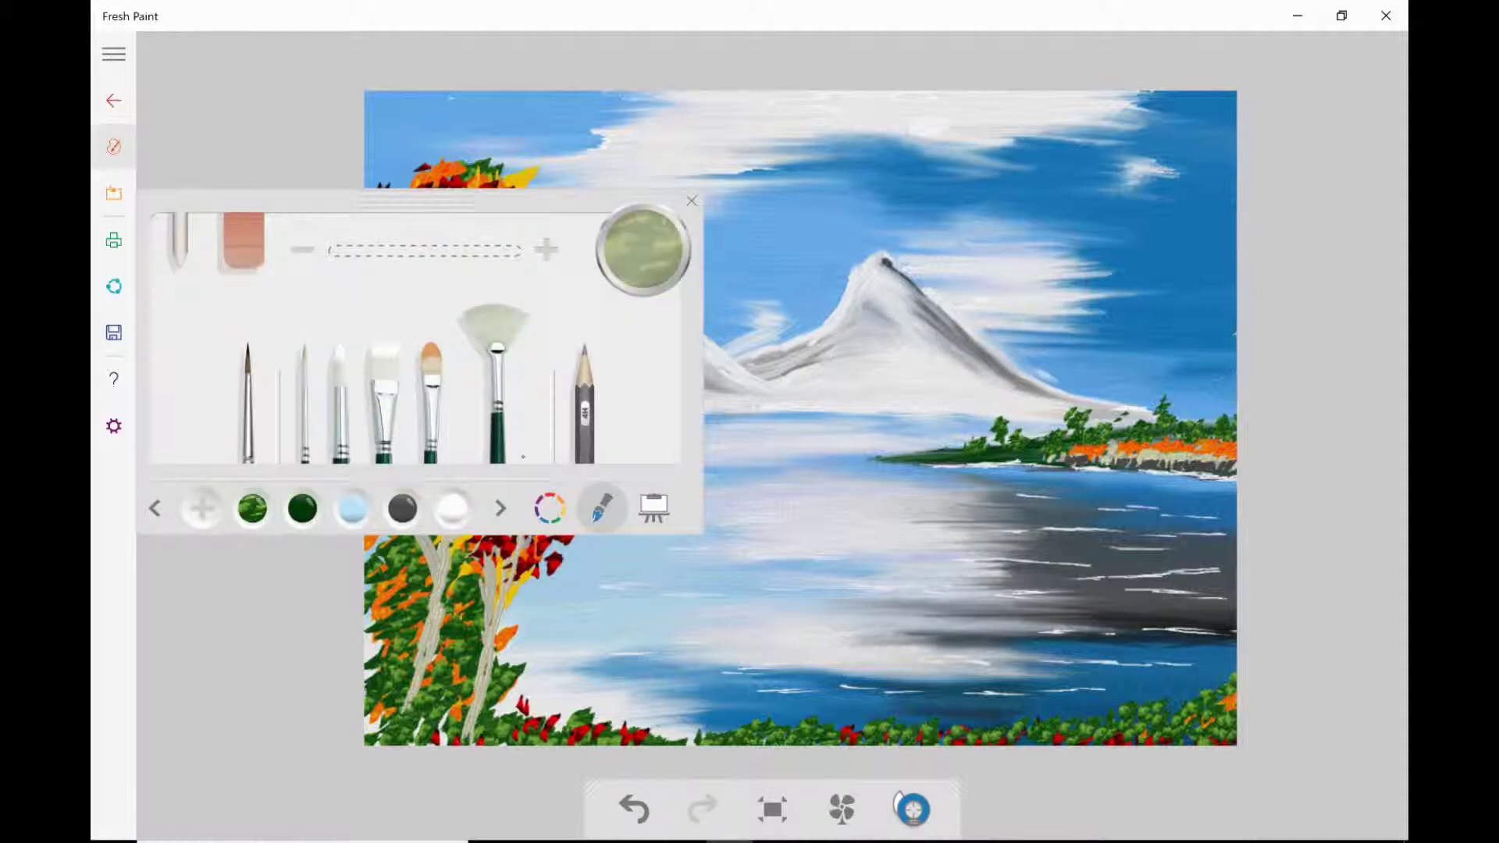
left_click(114, 146)
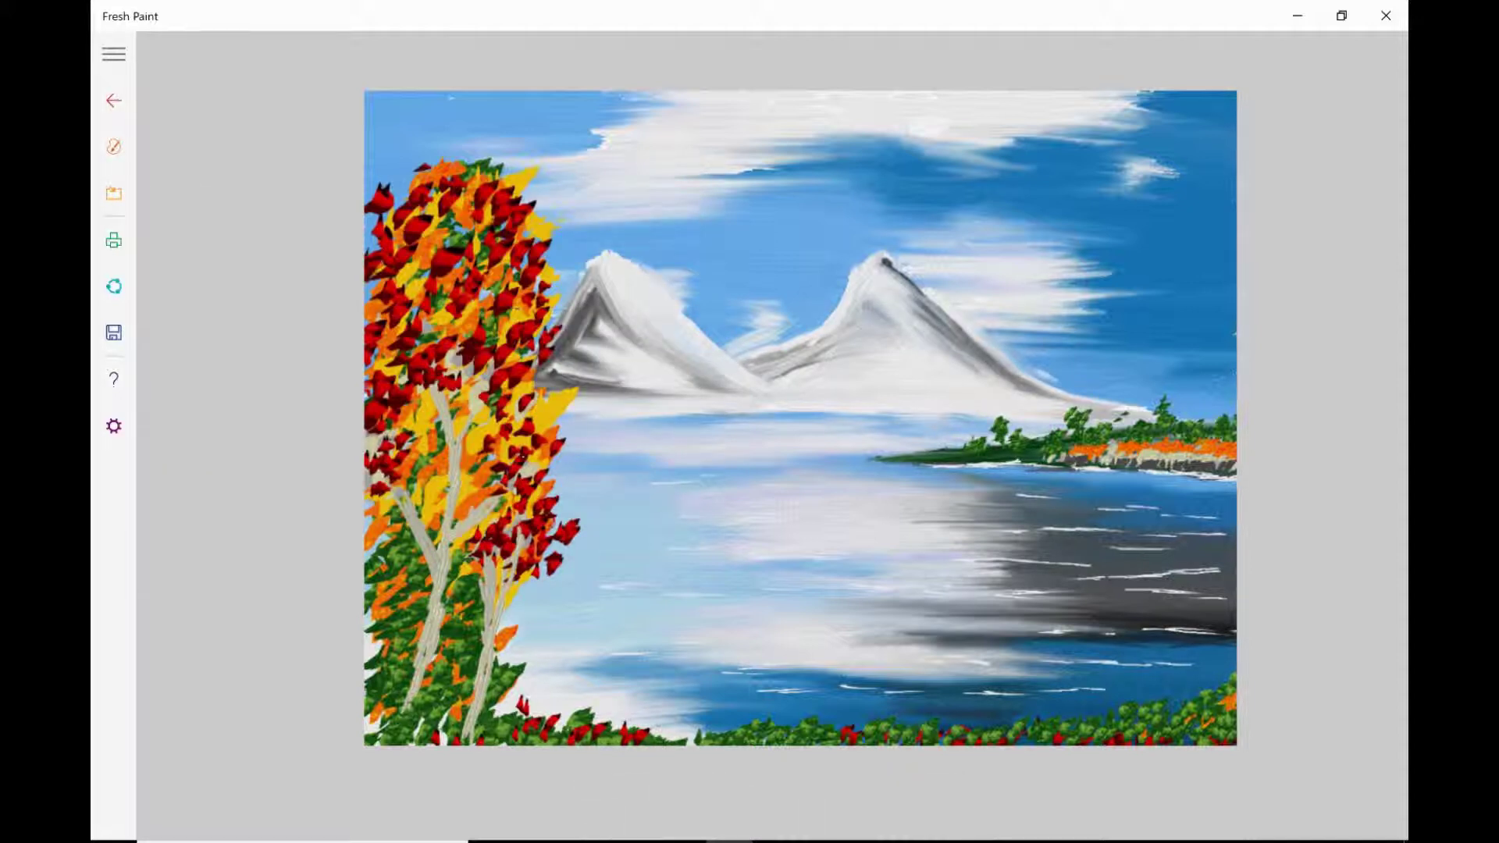
mouse_move(897, 804)
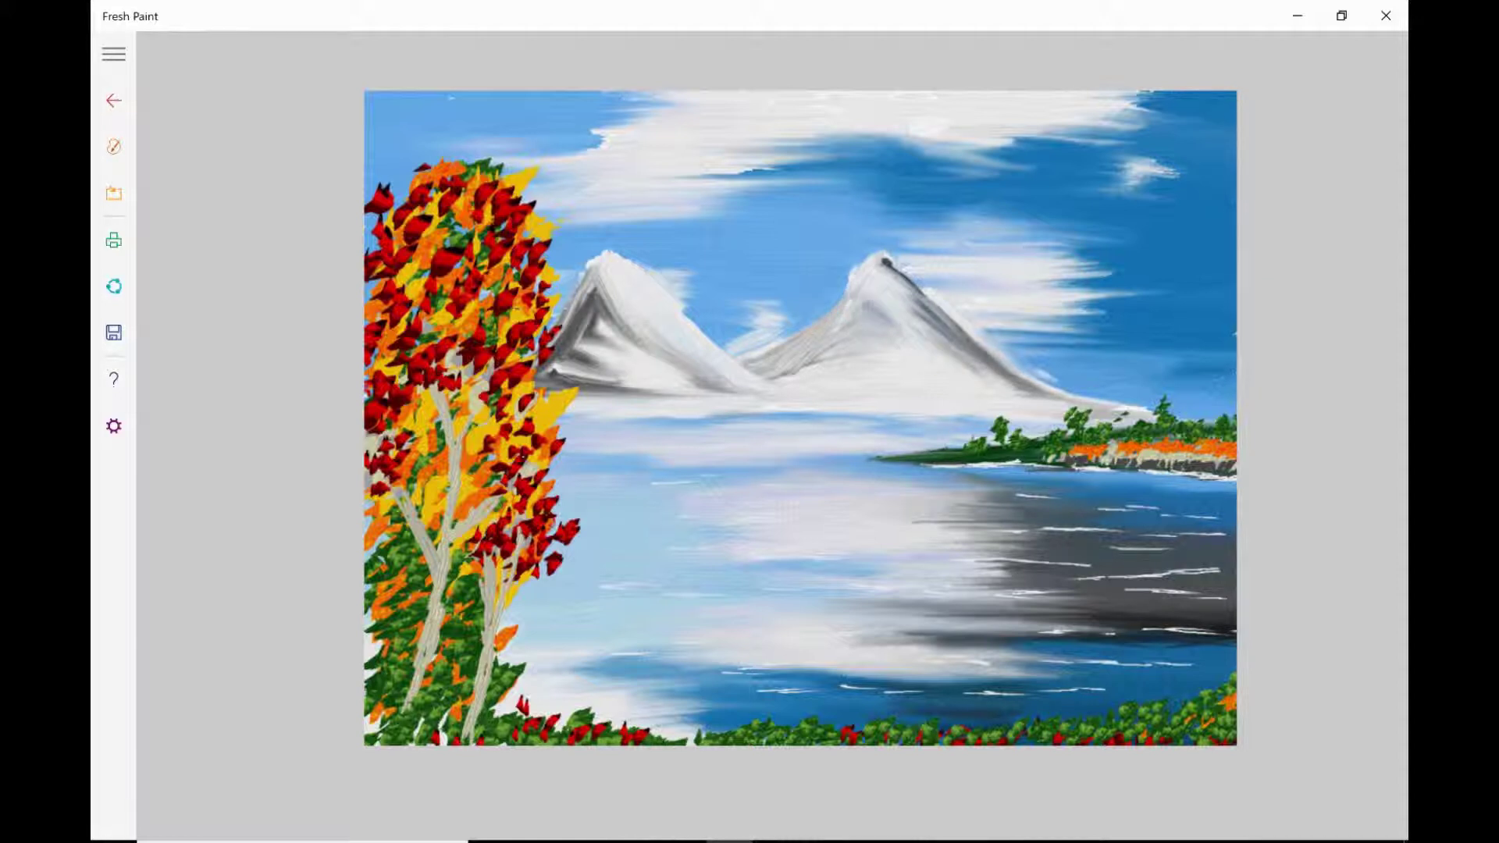
mouse_move(886, 263)
left_mouse_down()
mouse_move(948, 339)
mouse_move(960, 328)
left_mouse_up()
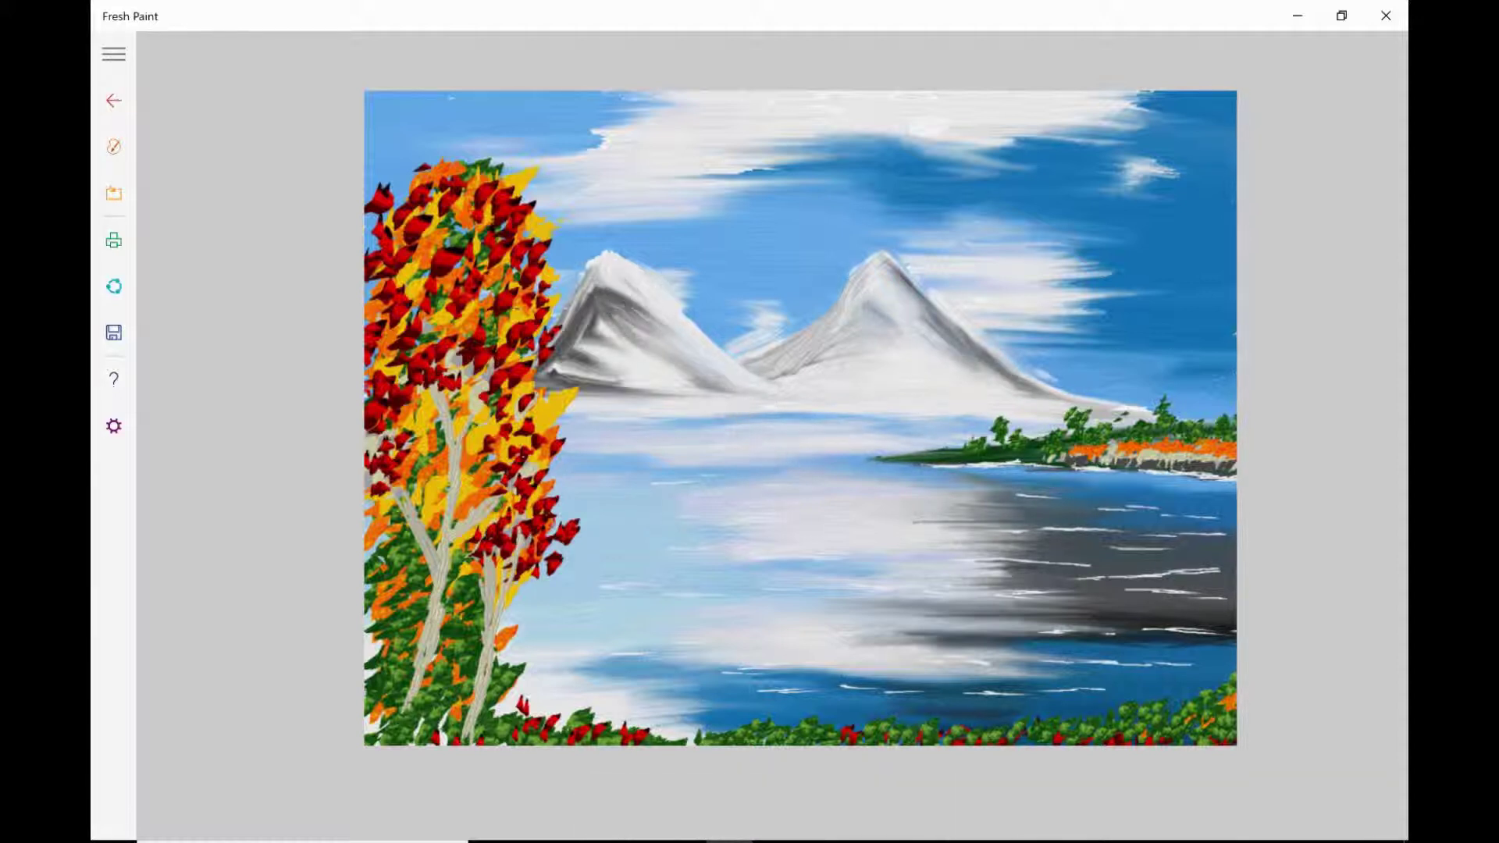
mouse_move(601, 270)
left_mouse_down()
mouse_move(687, 352)
mouse_move(769, 394)
left_mouse_up()
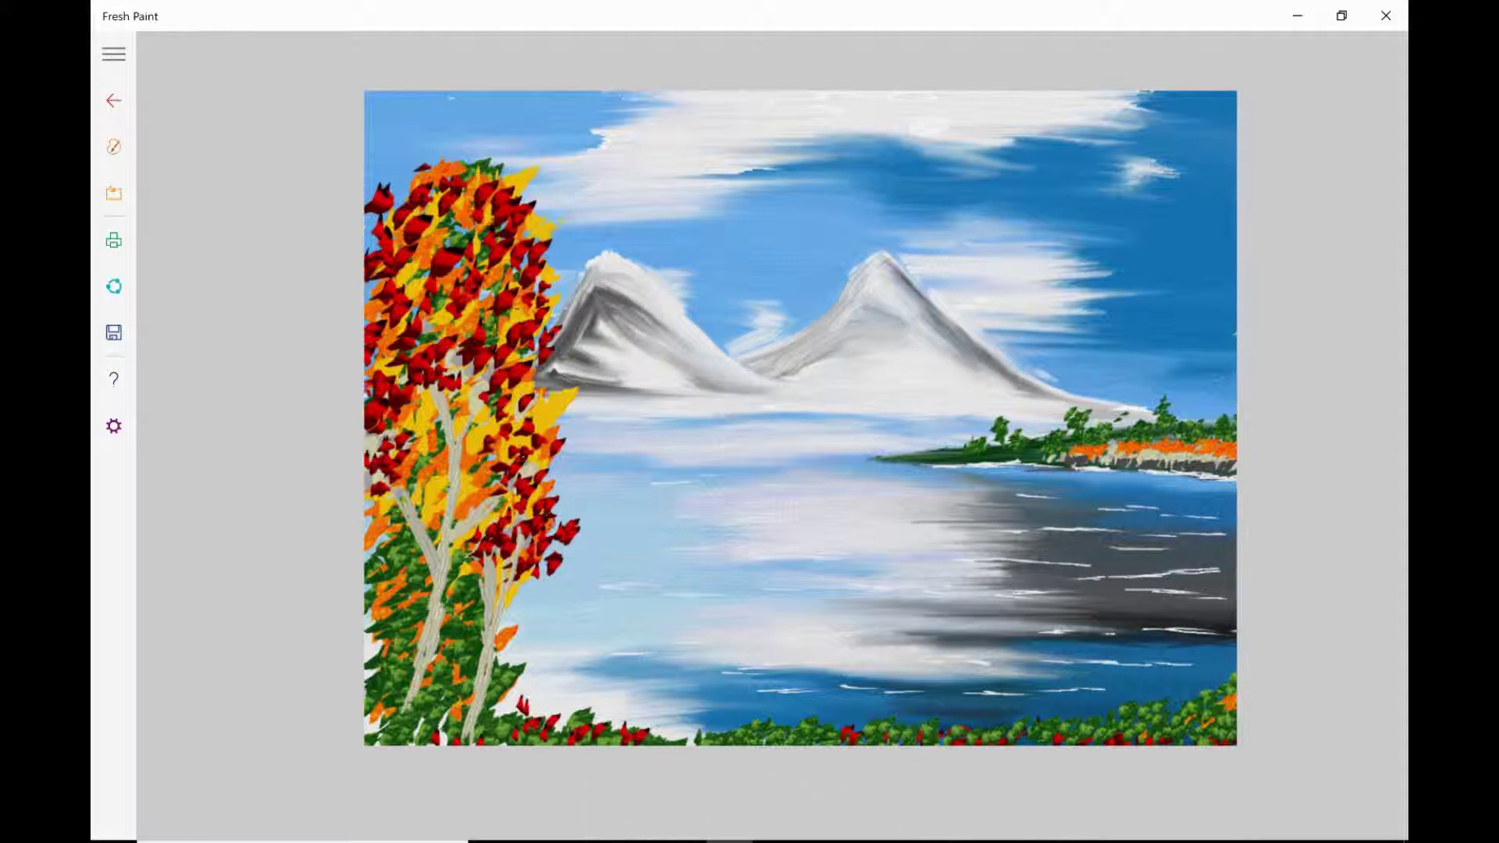
mouse_move(952, 367)
left_mouse_down()
mouse_move(1032, 398)
mouse_move(968, 391)
left_mouse_up()
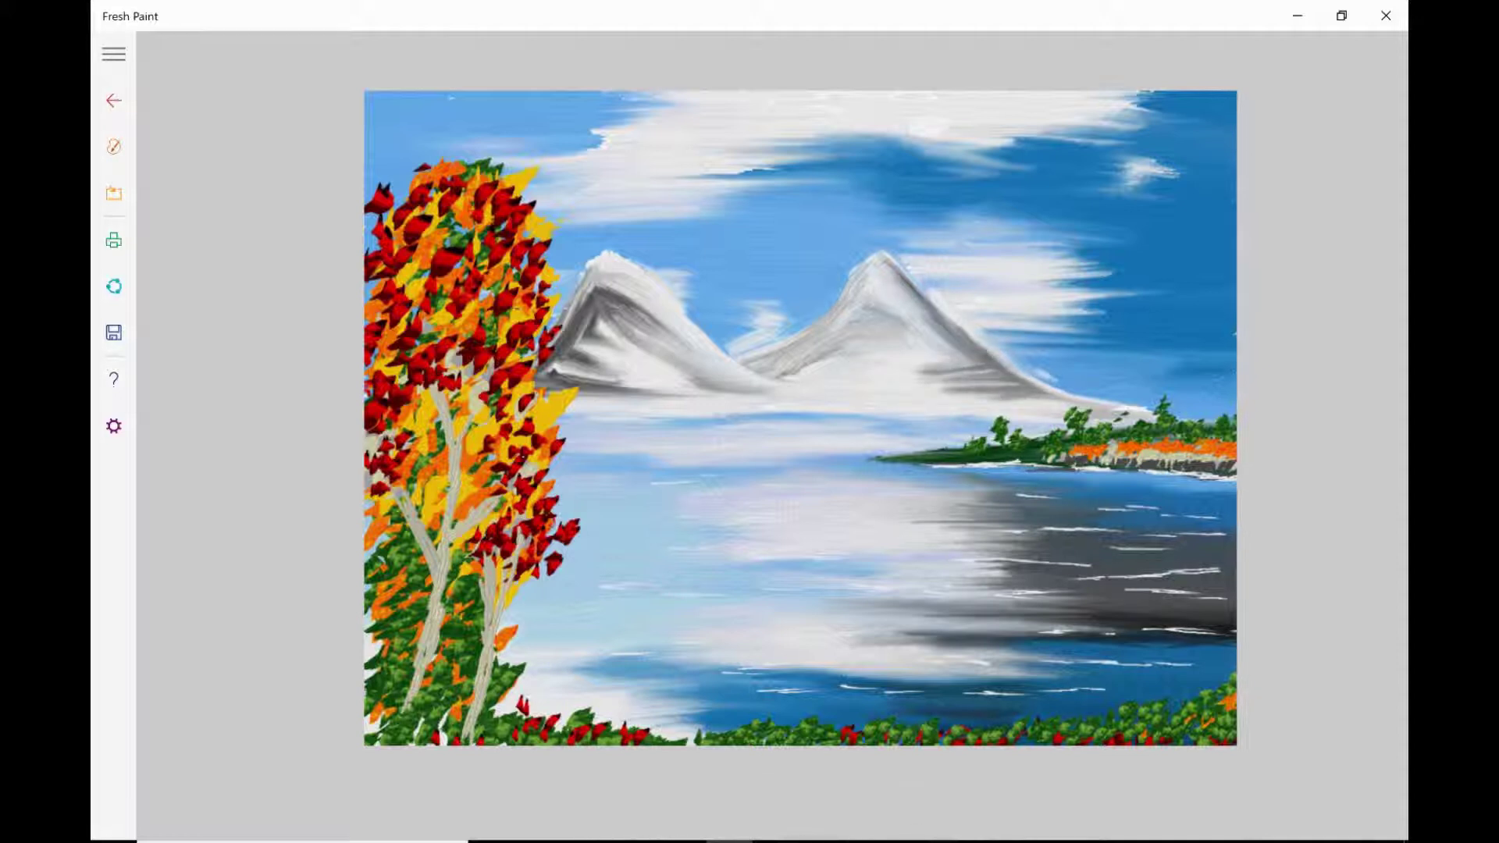
Add white snow to the left mountain's peak and right slope, and white streaks at the right mountain's foot.
left_click(114, 146)
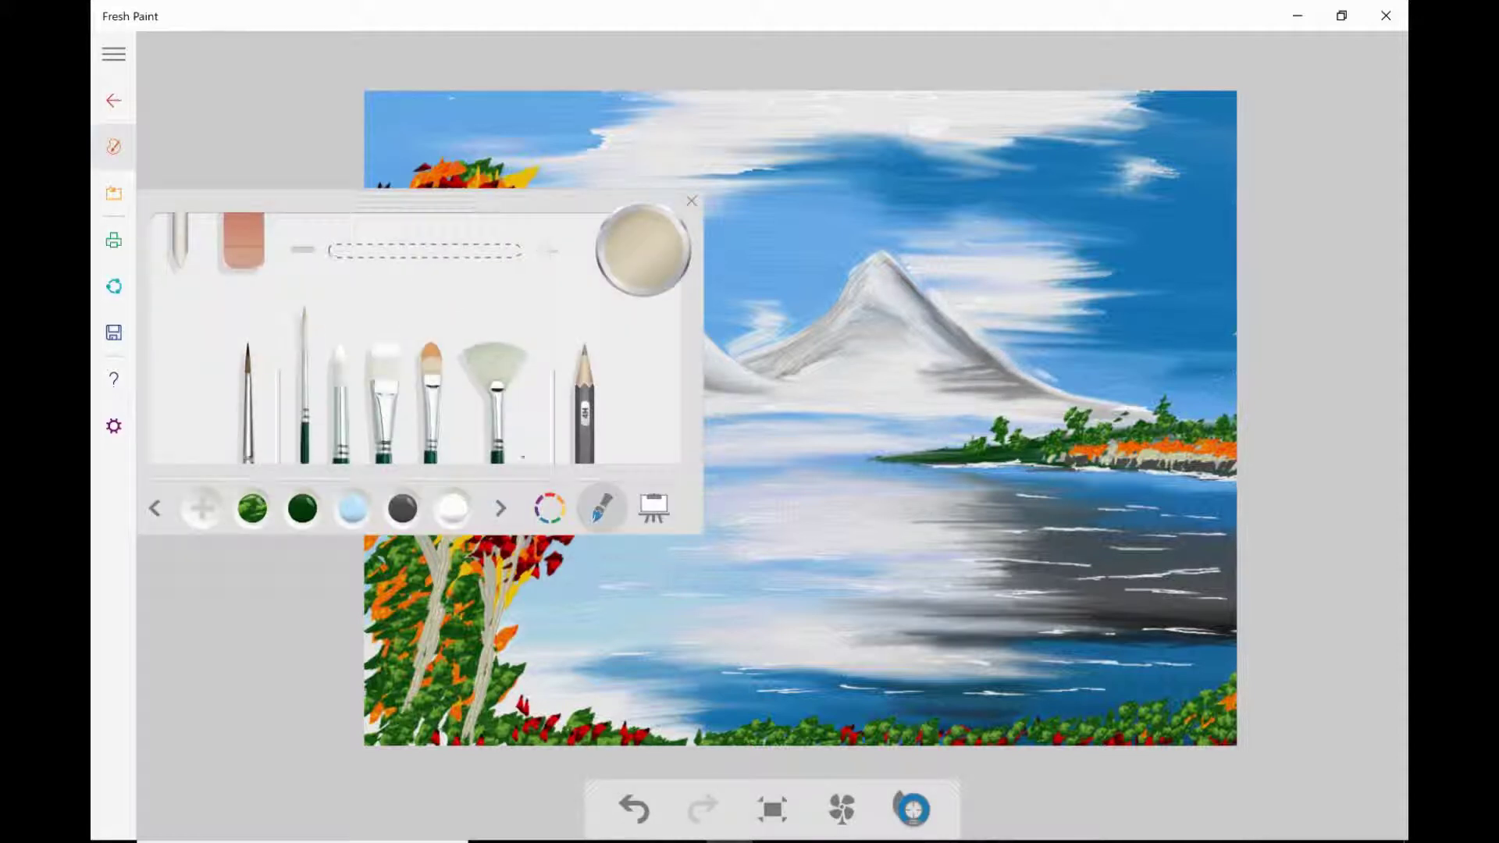
left_click(594, 791)
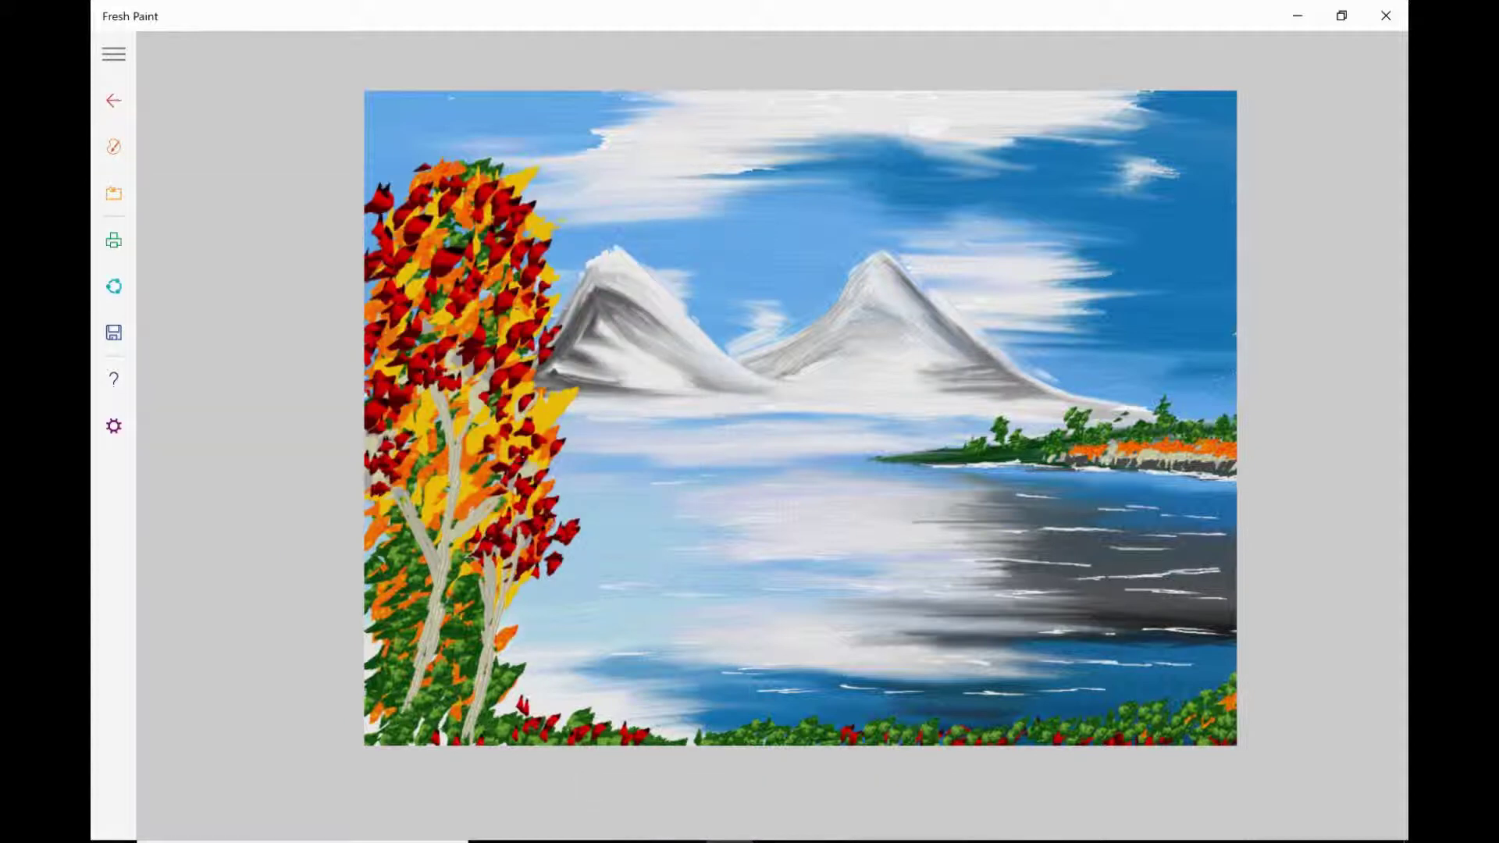
mouse_move(686, 312)
left_mouse_down()
mouse_move(738, 363)
mouse_move(722, 337)
left_mouse_up()
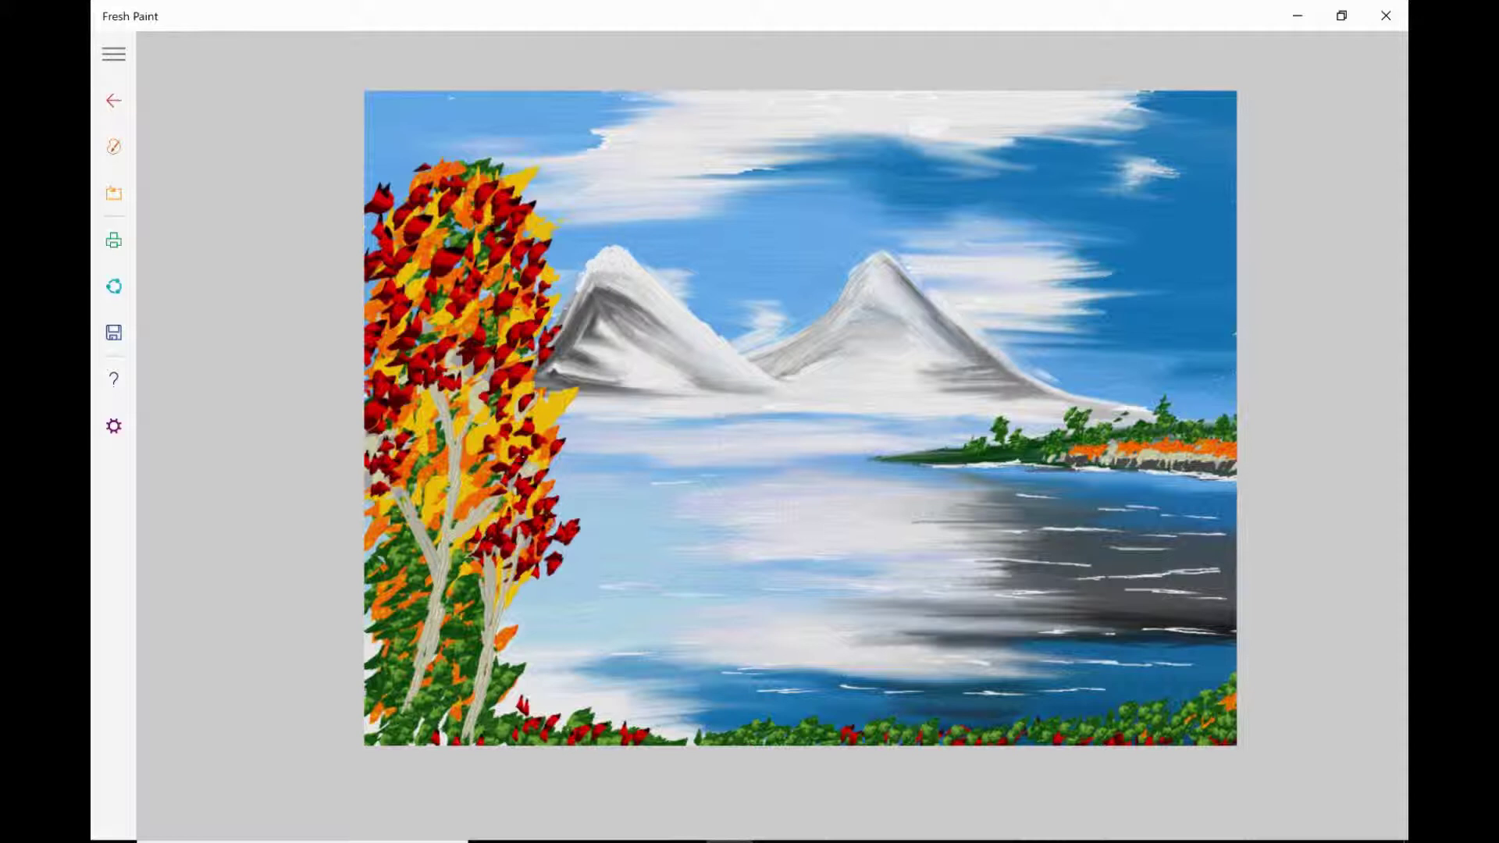
left_click_drag(617, 283, 679, 337)
mouse_move(1030, 395)
left_mouse_down()
mouse_move(951, 390)
mouse_move(959, 365)
left_mouse_up()
Blend the new snow streaks and the base of both mountains with the clean fan brush.
left_click(906, 806)
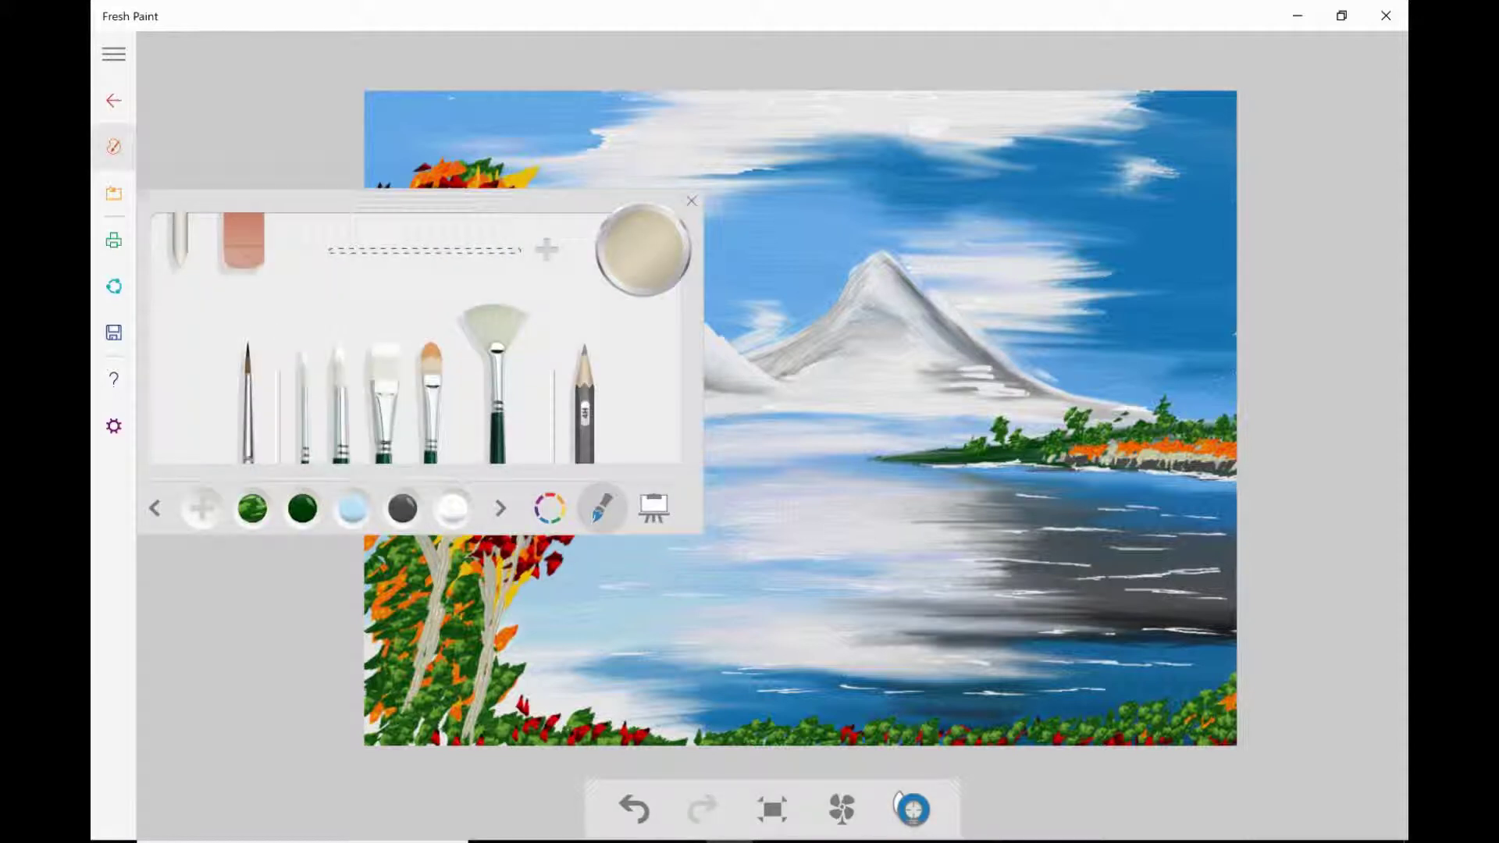
left_click(910, 808)
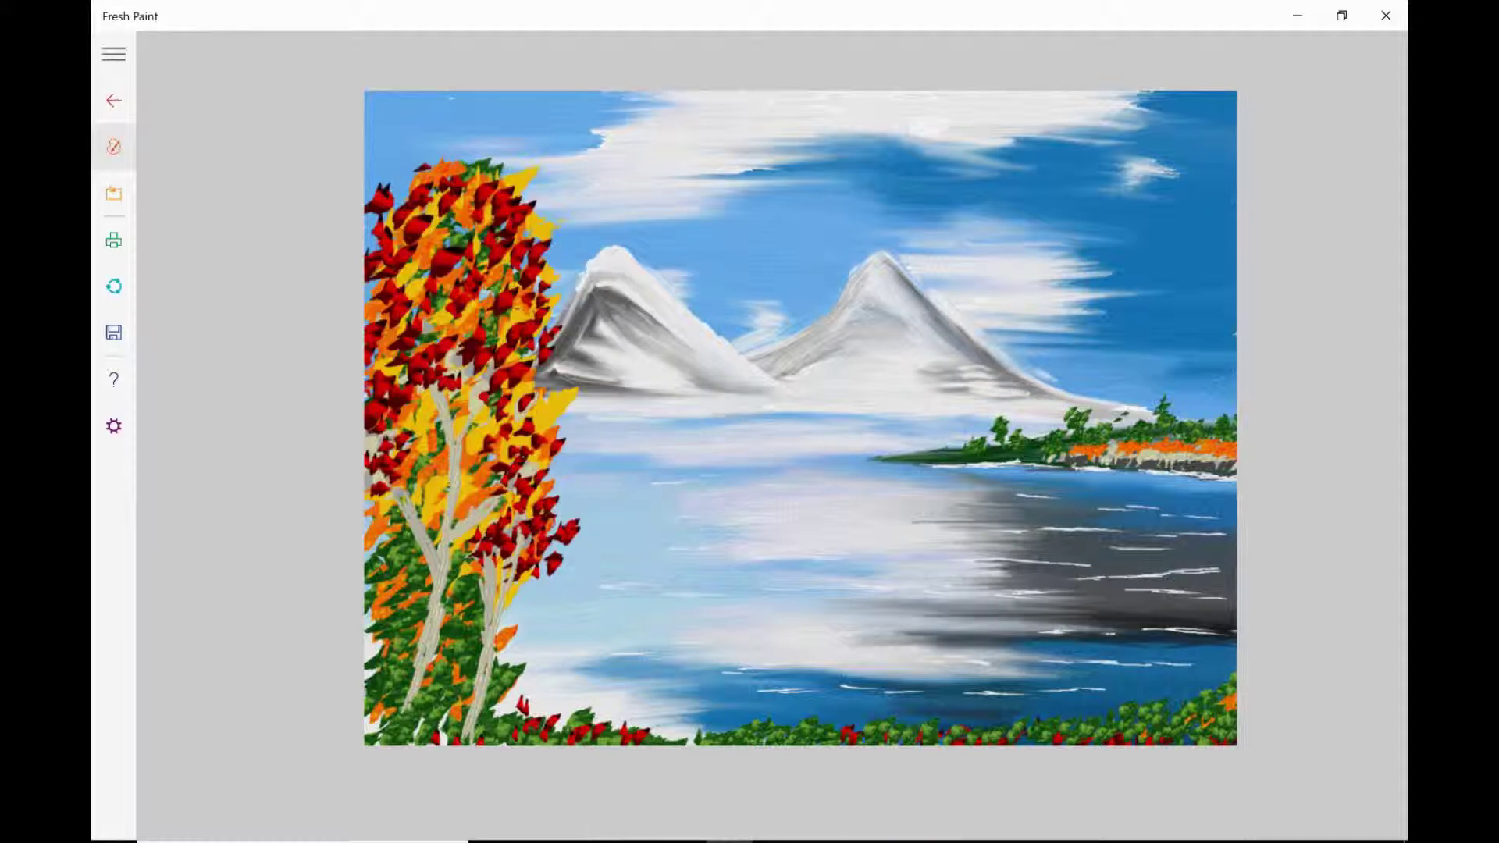
left_click(905, 806)
left_click(906, 807)
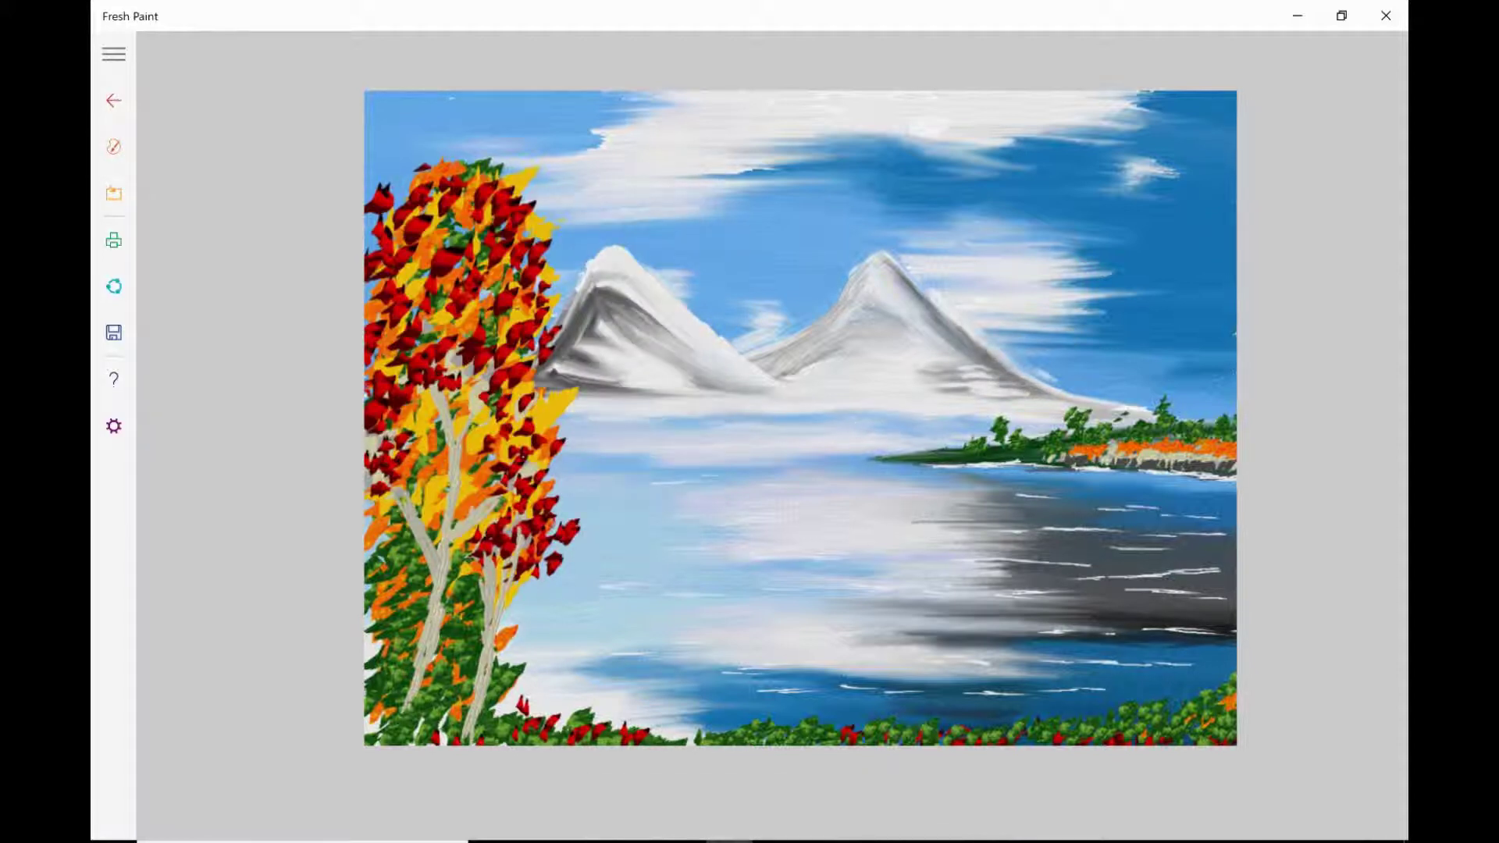
left_click(911, 808)
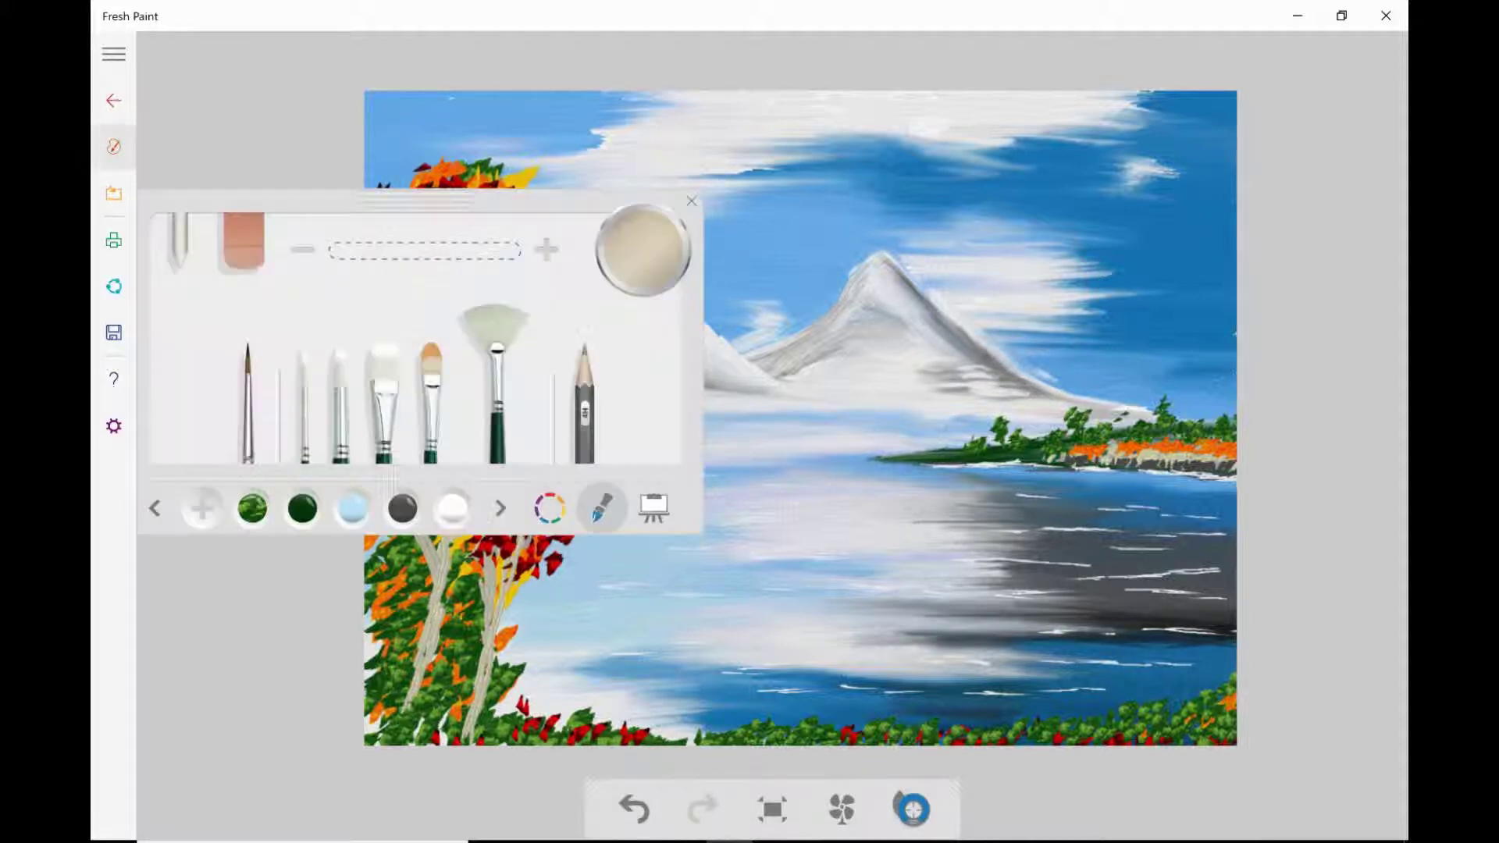
key("Escape")
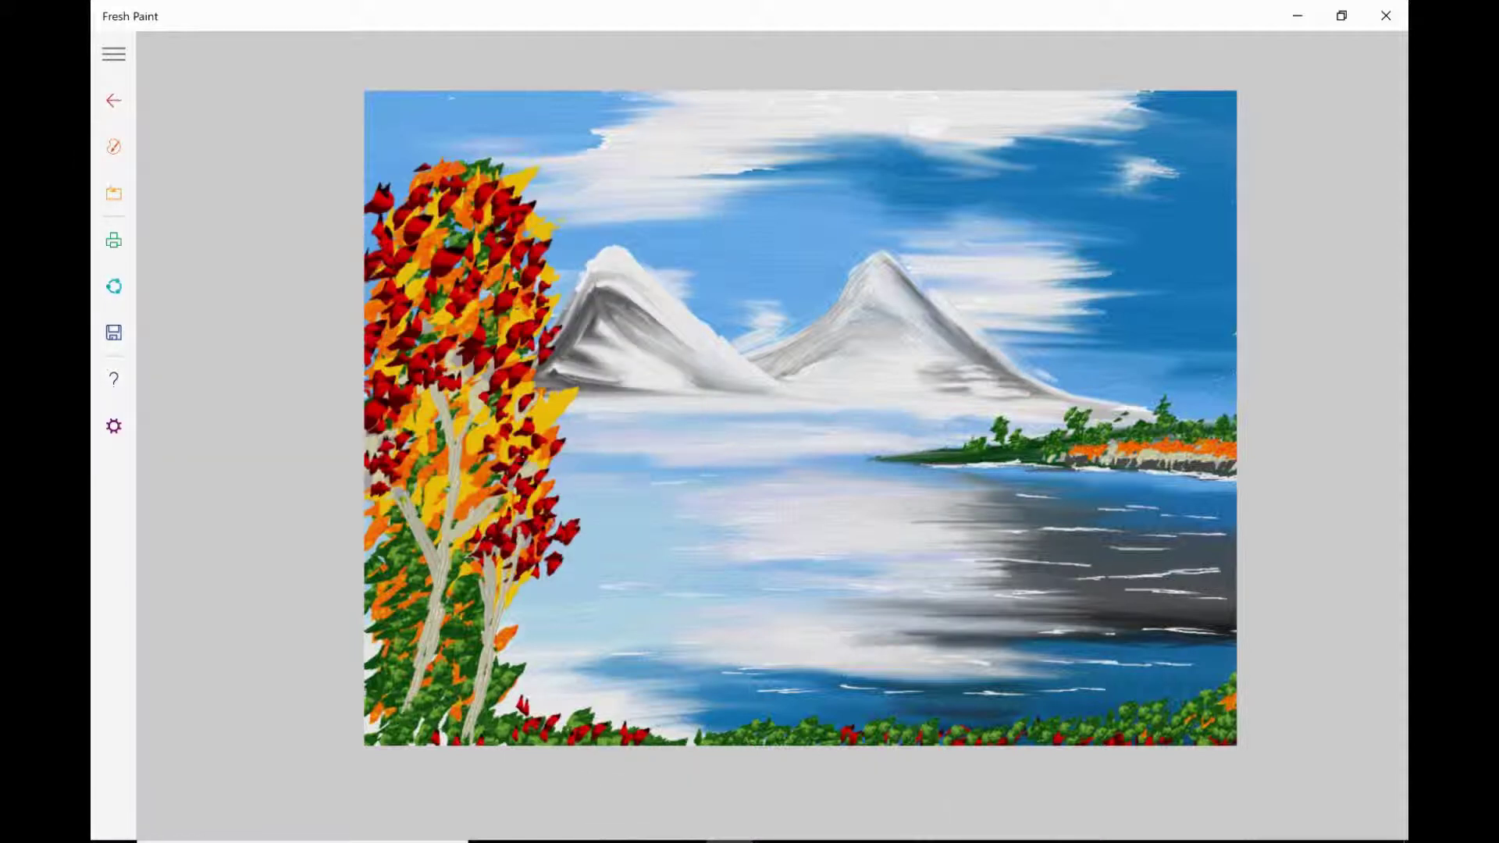
Switch to the flat brush with blue paint and draw a thin waterline along the base of the mountains.
left_click(113, 146)
left_click(113, 146)
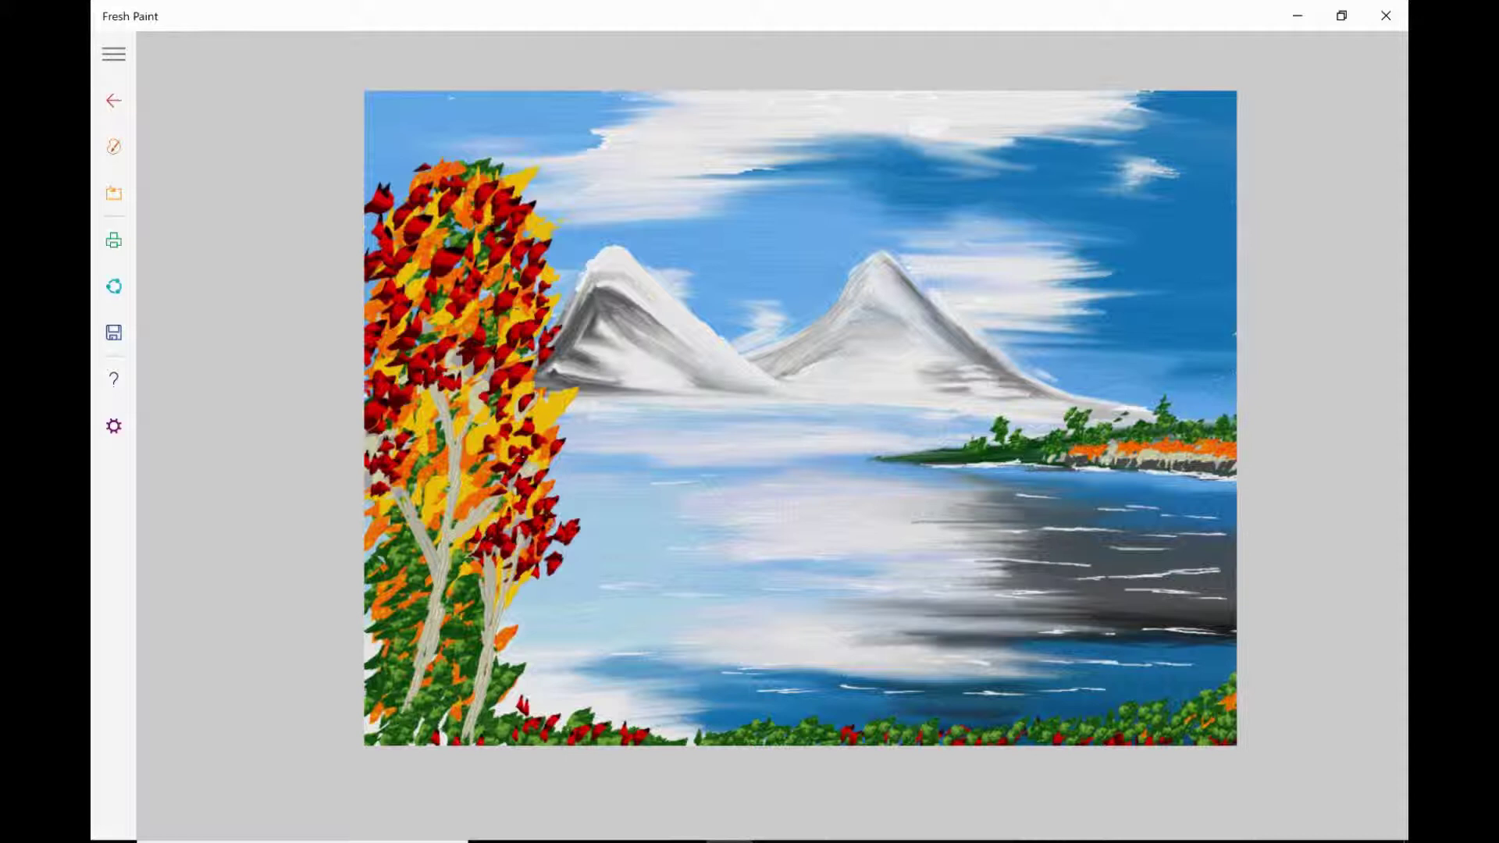
left_click(113, 145)
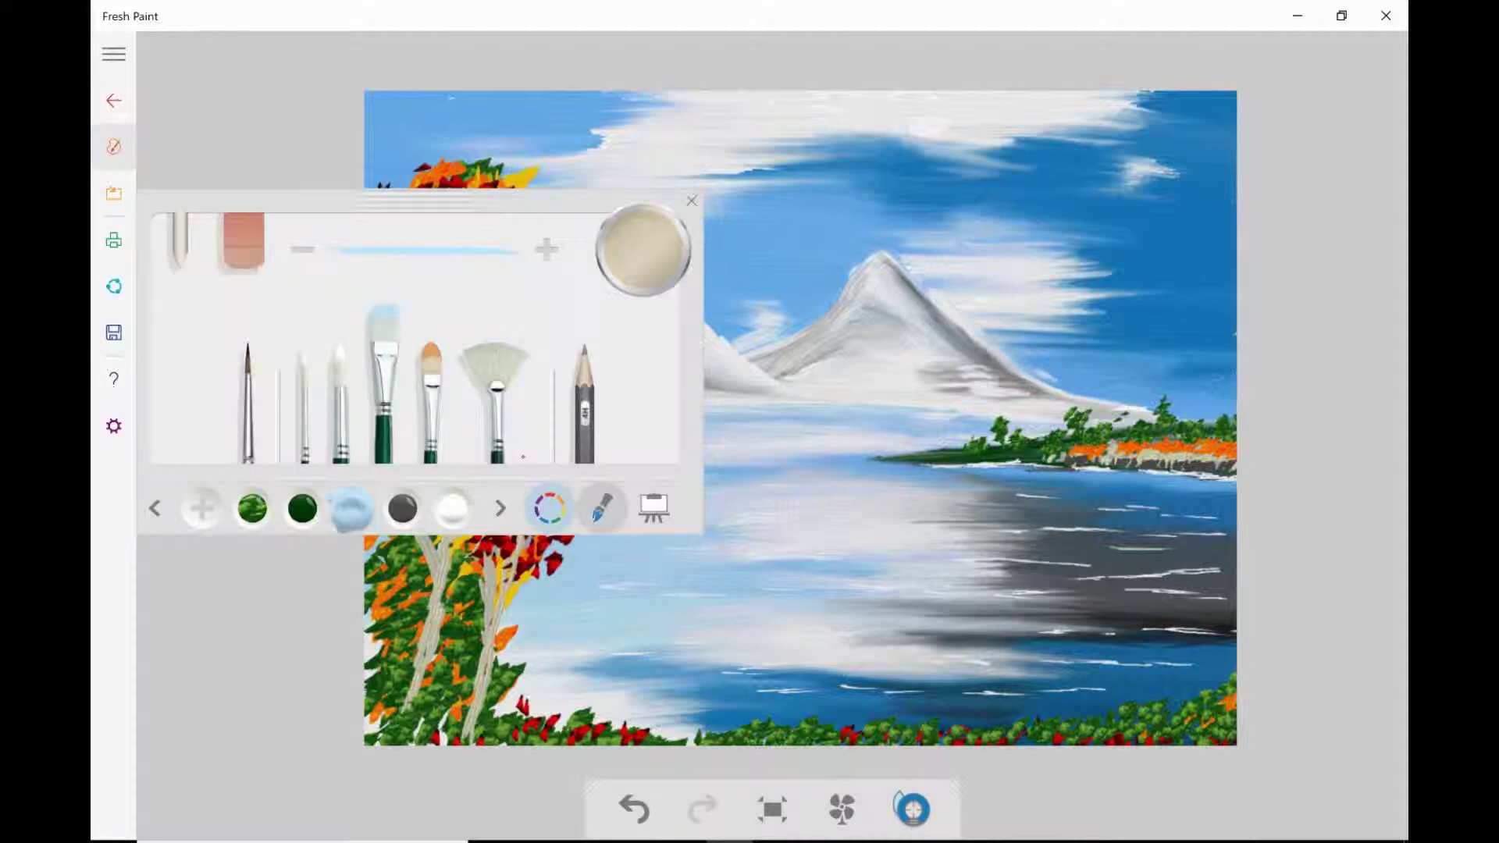
left_click(549, 509)
left_click(377, 335)
left_click(114, 146)
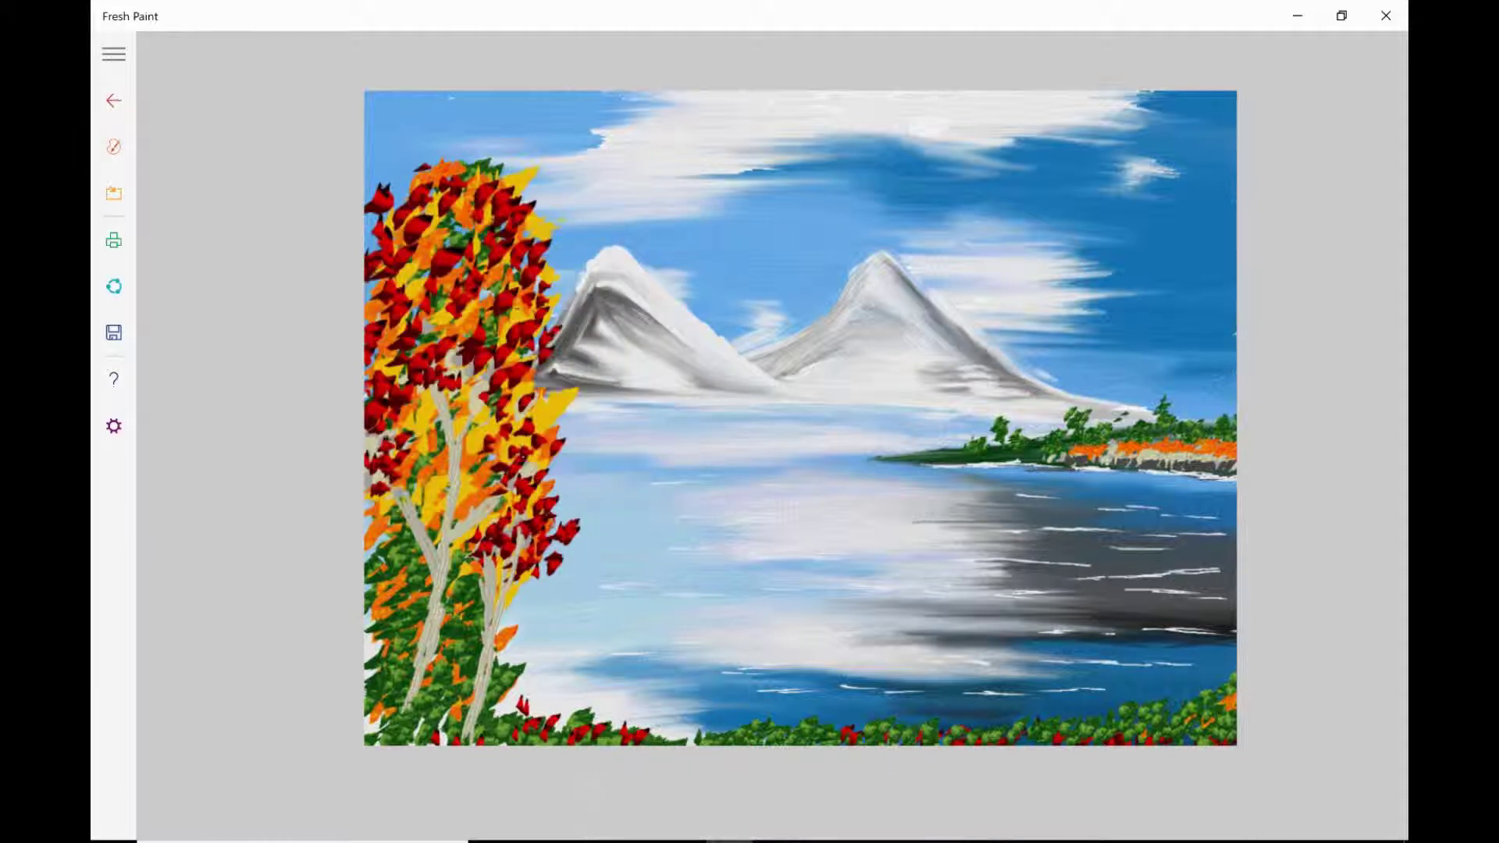
left_click_drag(683, 406, 974, 407)
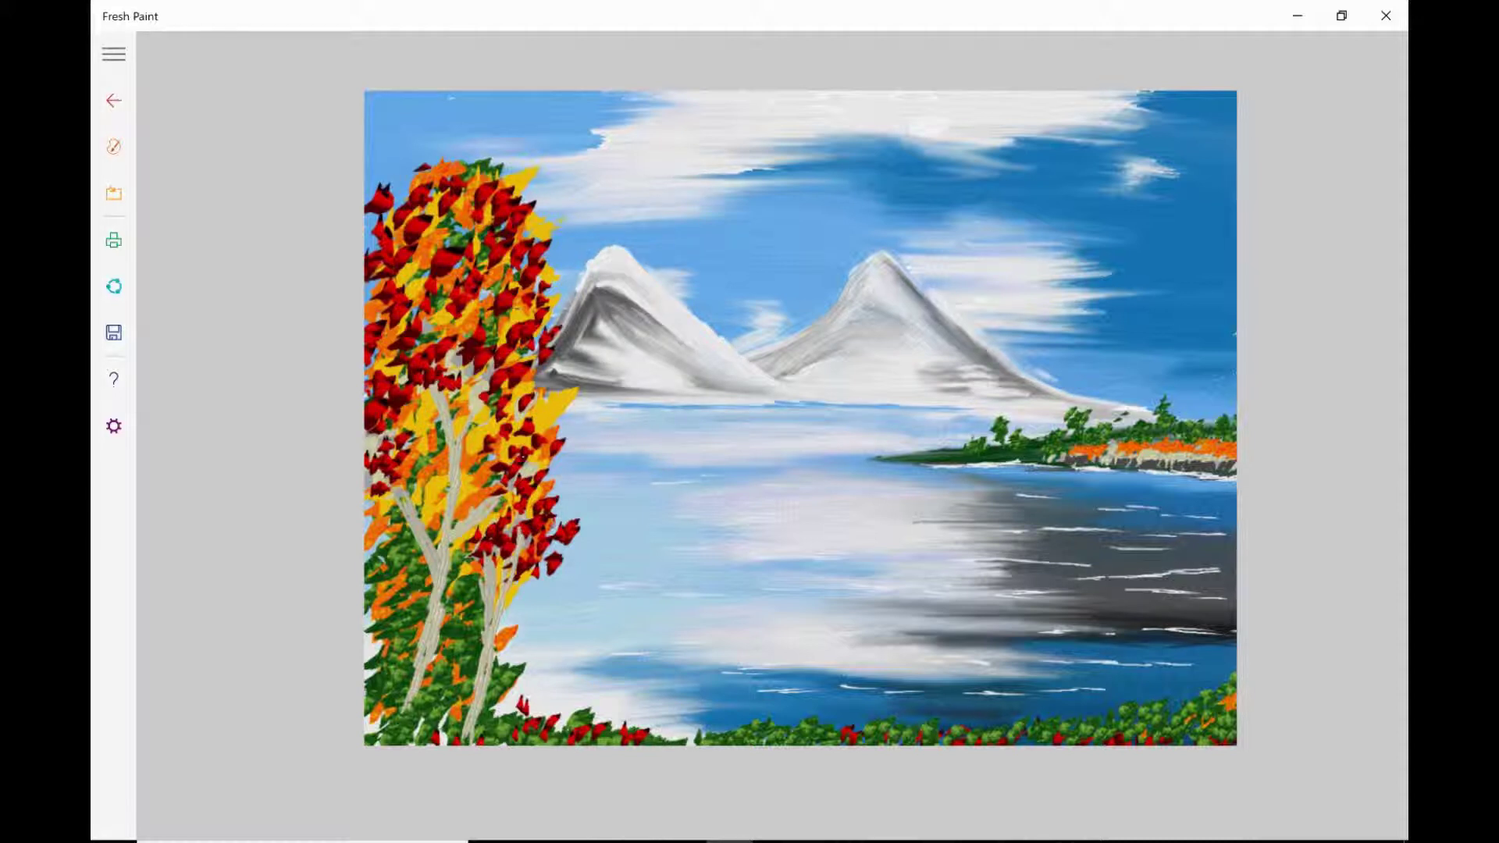
Switch back to white paint and touch up the waterline beneath the mountains.
left_click(113, 146)
mouse_move(899, 801)
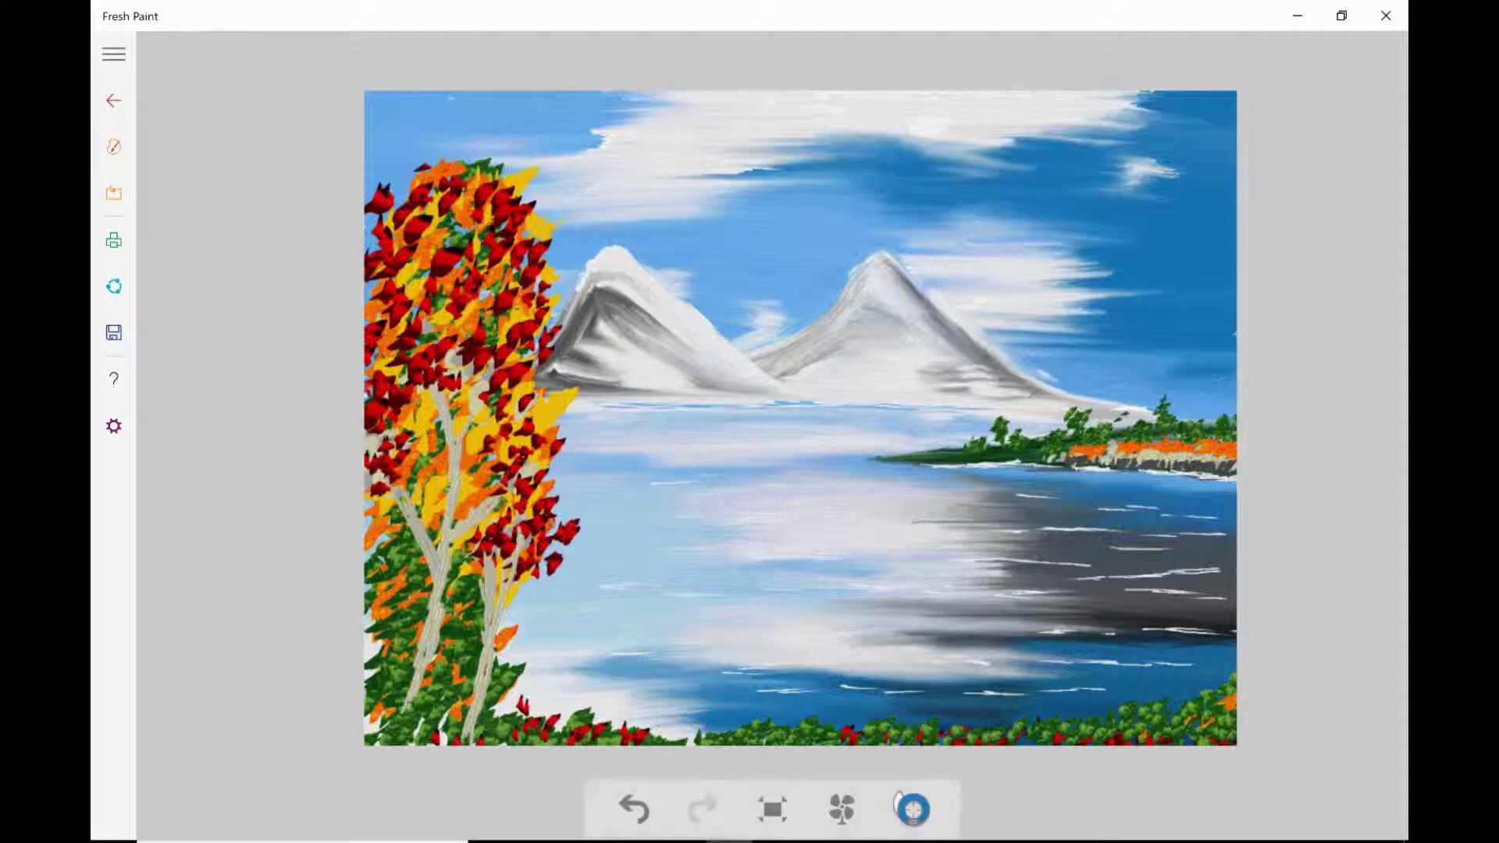
left_click(906, 806)
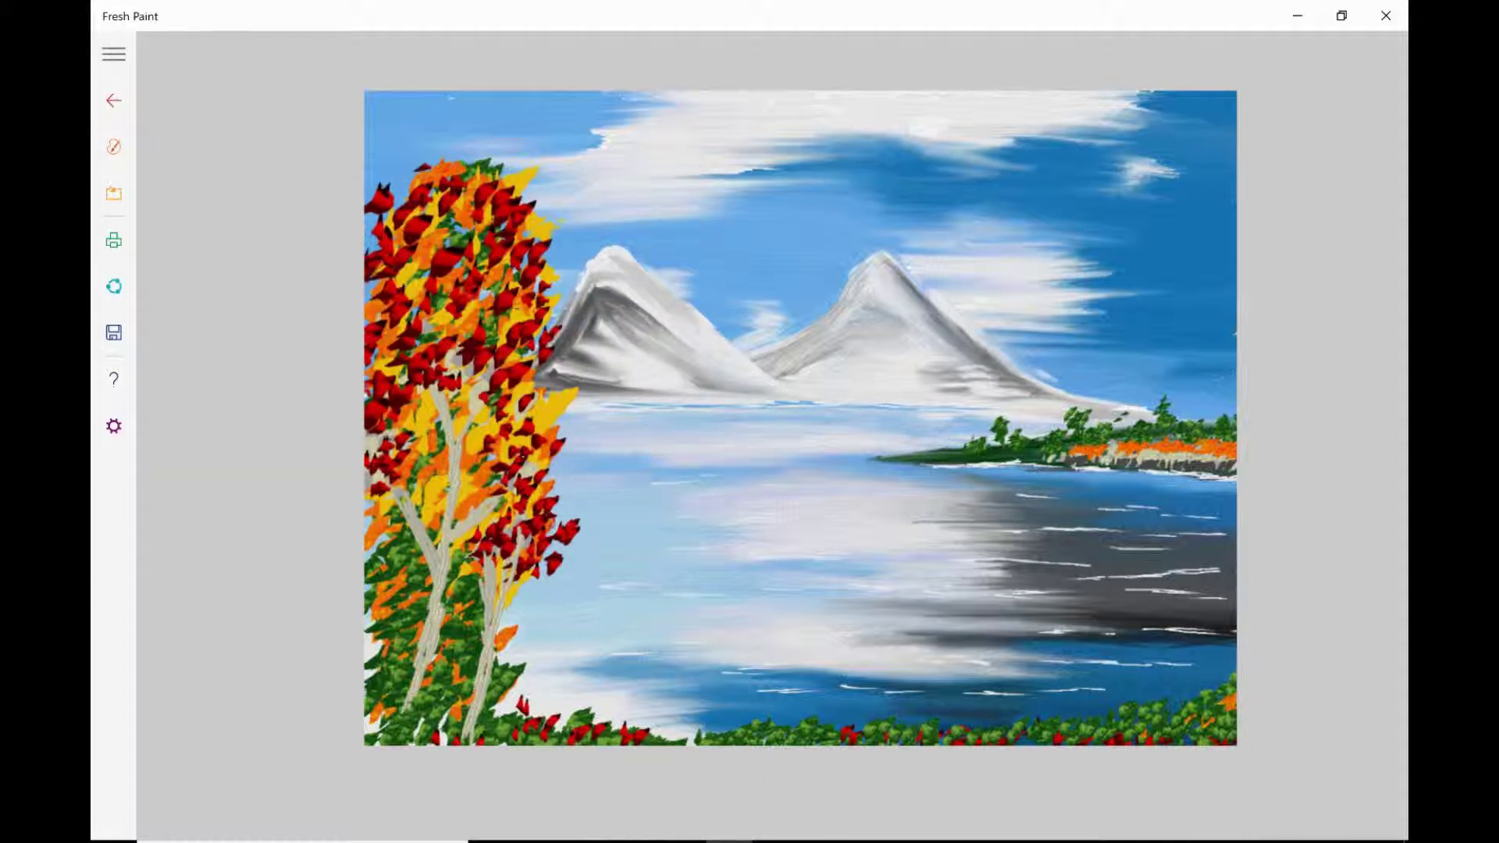